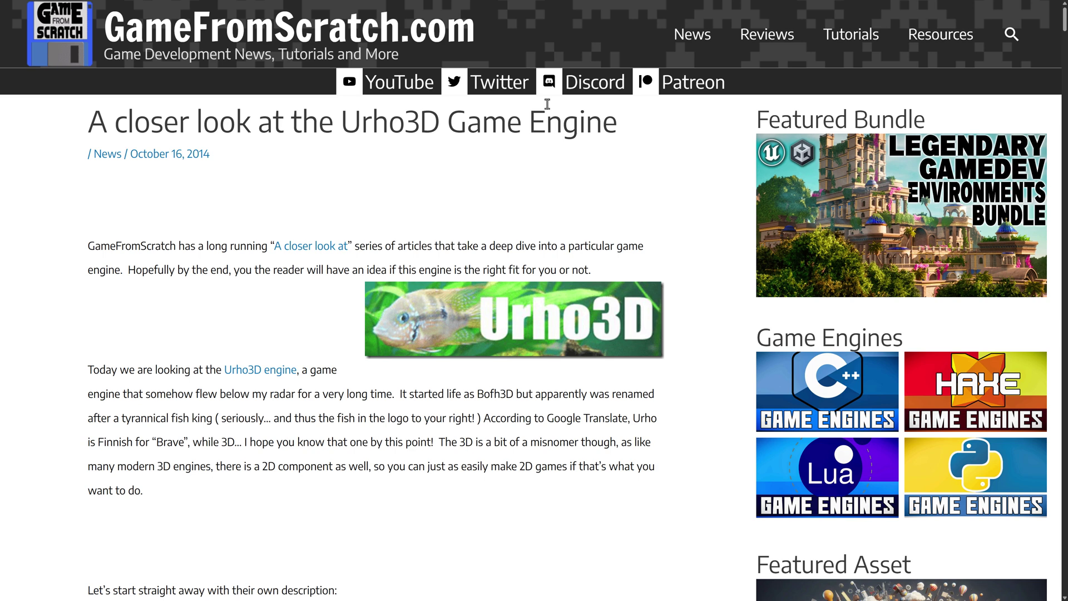
- Read the 'Urho3D Is Dead…ish' article, highlighting its October 16, 2014 date and the schism sentence
{"action": "left_click_drag", "start_coordinate": [212, 154], "coordinate": [130, 152]}
{"action": "left_click", "coordinate": [161, 253]}
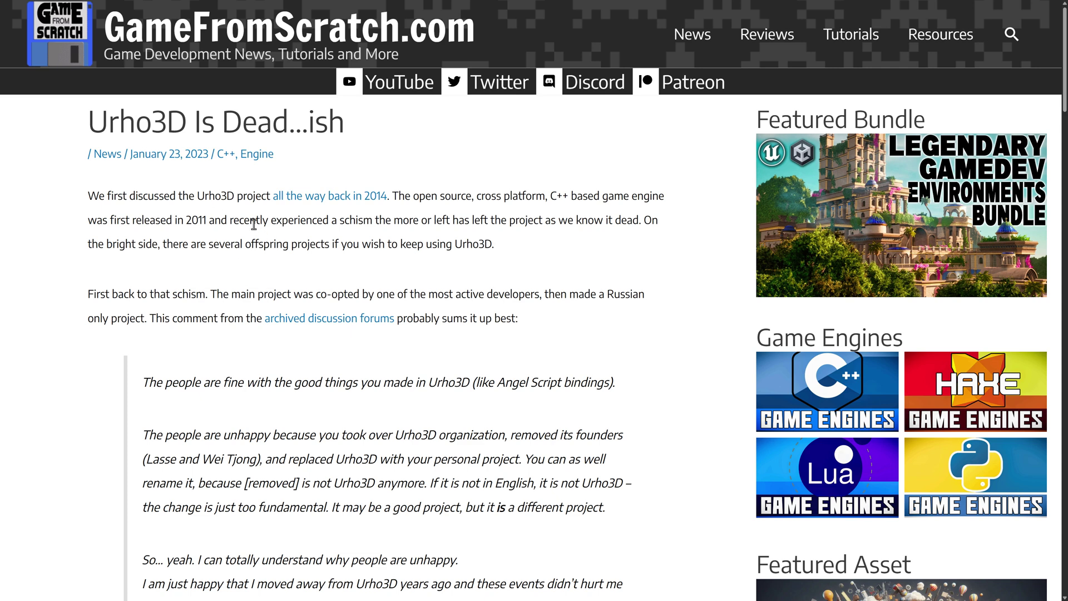
{"action": "left_click_drag", "start_coordinate": [271, 220], "coordinate": [447, 220]}
{"action": "left_click", "coordinate": [541, 217]}
{"action": "scroll", "coordinate": [562, 253], "scroll_direction": "down", "scroll_amount": 3}
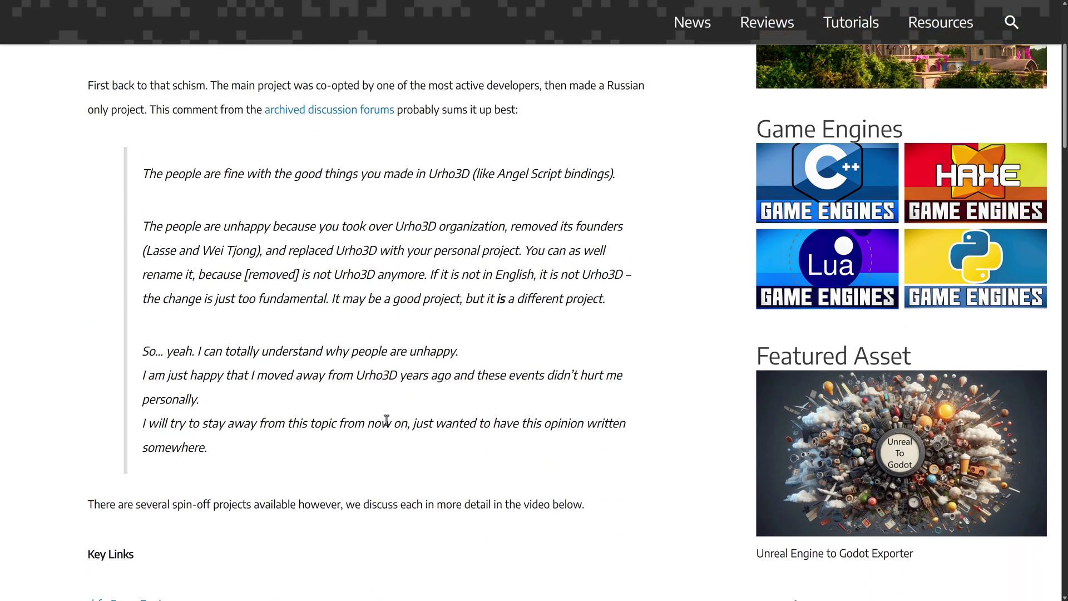
{"action": "scroll", "coordinate": [473, 377], "scroll_direction": "up", "scroll_amount": 3}
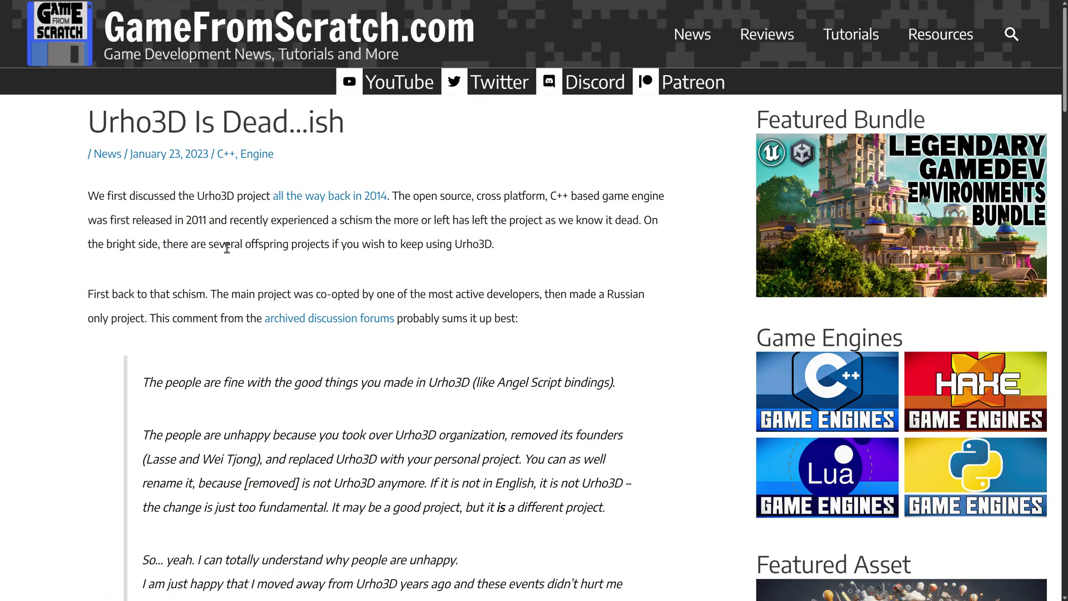
{"action": "scroll", "coordinate": [248, 257], "scroll_direction": "down", "scroll_amount": 7}
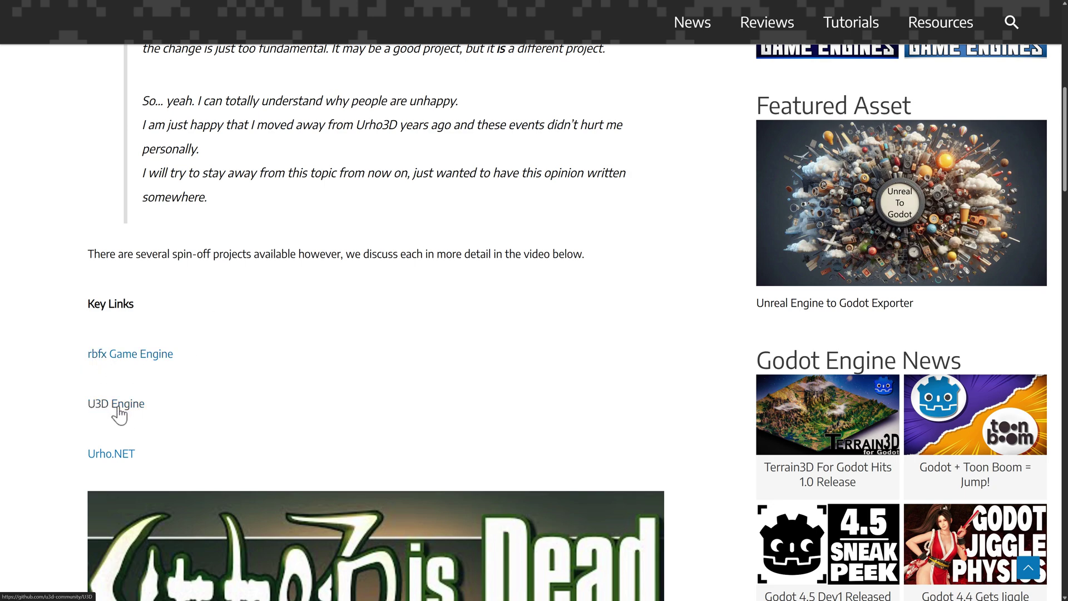
{"action": "scroll", "coordinate": [434, 360], "scroll_direction": "up", "scroll_amount": 7}
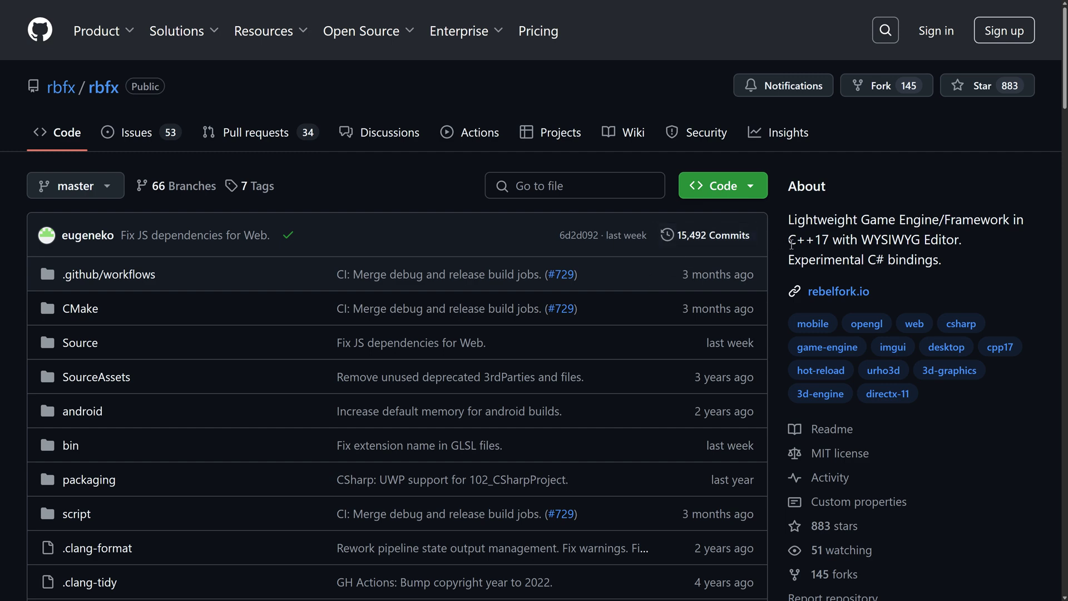
- Read through the rbfx README, highlighting the bullet about the C++ library
{"action": "scroll", "coordinate": [815, 257], "scroll_direction": "down", "scroll_amount": 10}
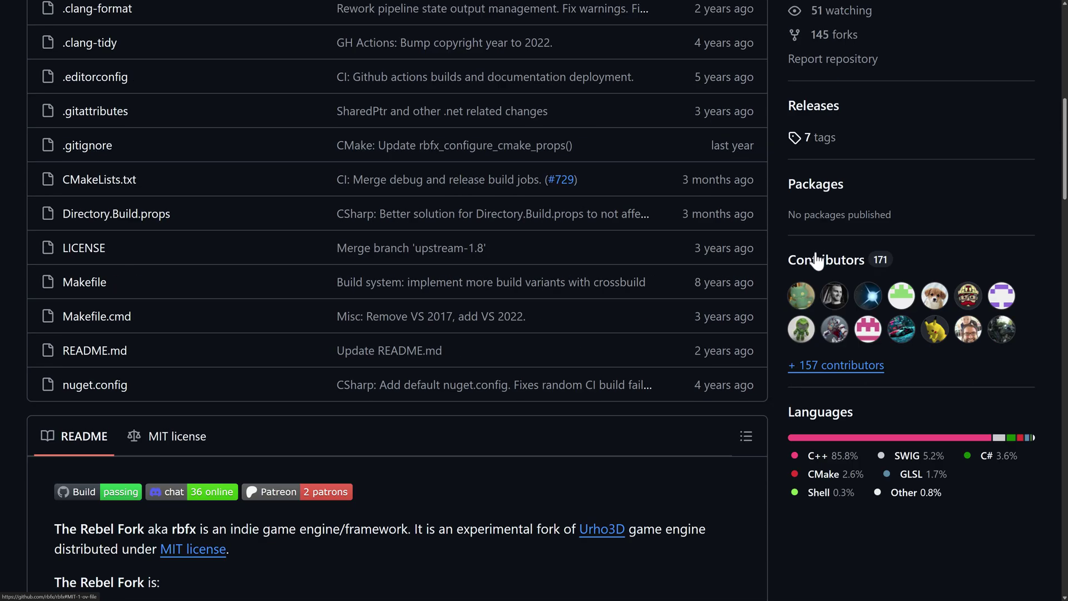
{"action": "scroll", "coordinate": [816, 249], "scroll_direction": "down", "scroll_amount": 3}
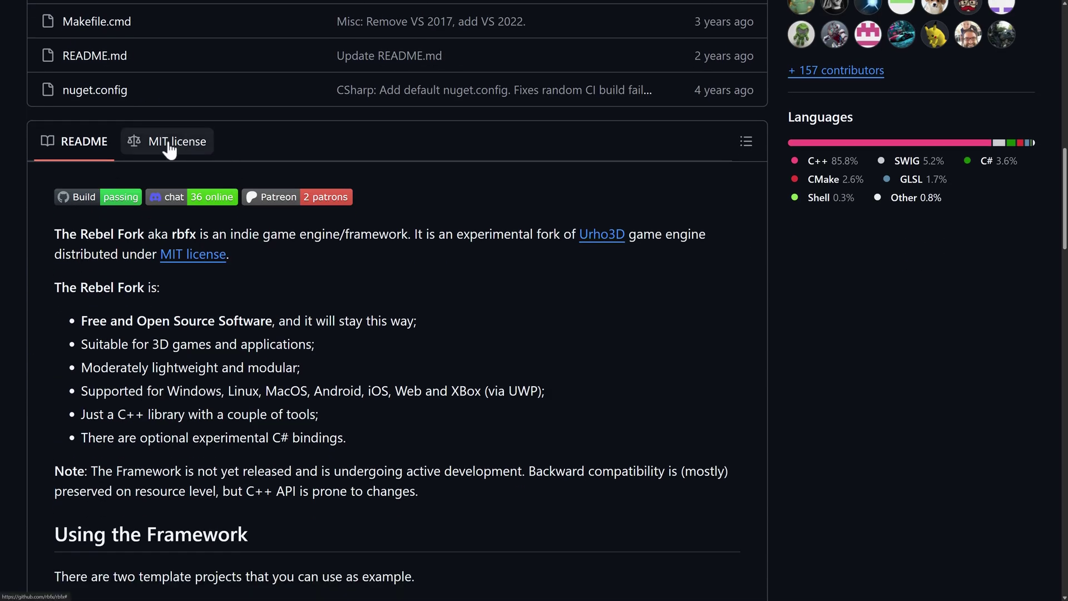
{"action": "scroll", "coordinate": [206, 153], "scroll_direction": "down", "scroll_amount": 2}
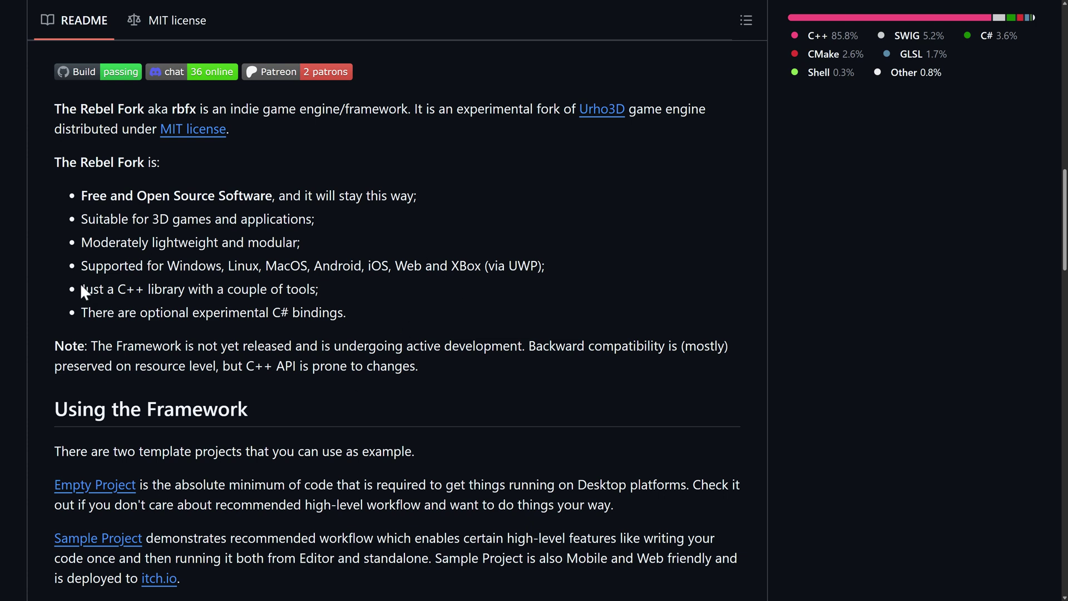
{"action": "left_click_drag", "start_coordinate": [81, 293], "coordinate": [115, 309]}
{"action": "left_click", "coordinate": [315, 303]}
{"action": "left_click", "coordinate": [116, 309]}
{"action": "scroll", "coordinate": [398, 305], "scroll_direction": "down", "scroll_amount": 5}
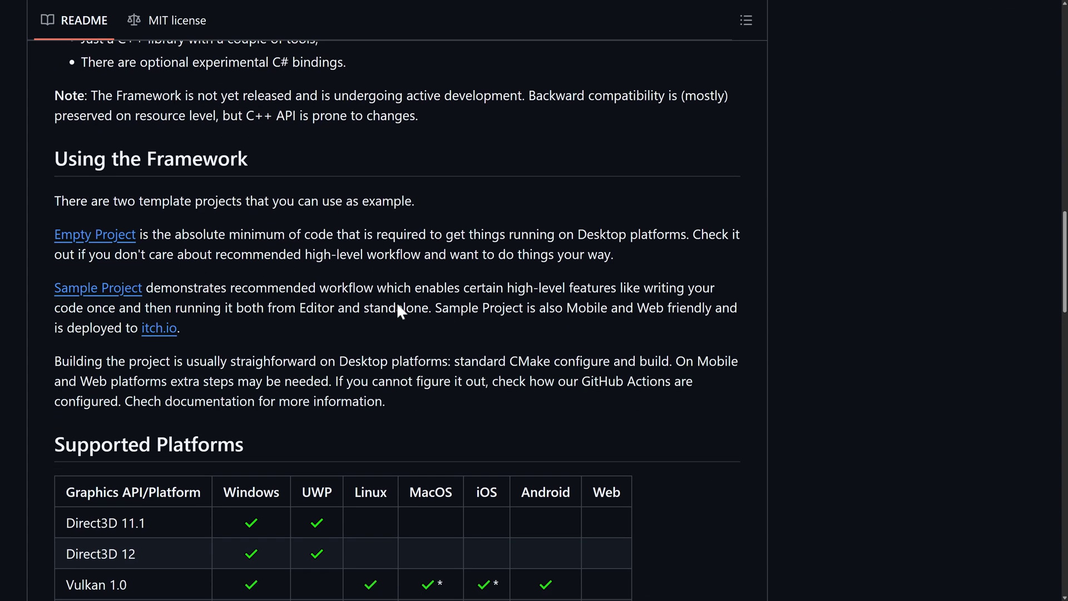
- Look over the linked Sample Project repository, then return to the rbfx README
{"action": "left_click", "coordinate": [80, 166]}
{"action": "scroll", "coordinate": [353, 321], "scroll_direction": "down", "scroll_amount": 15}
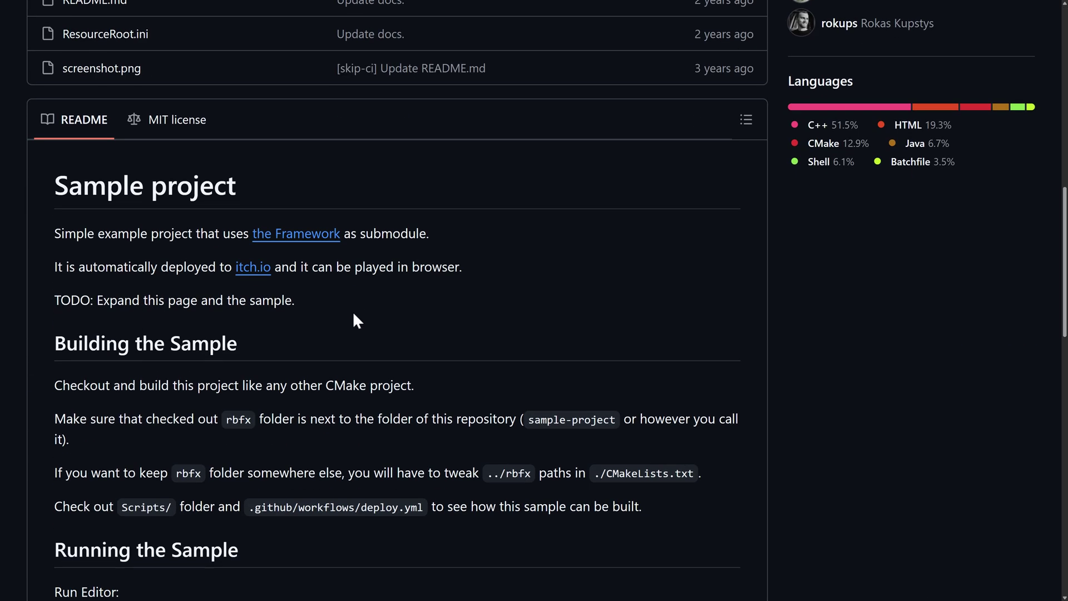
{"action": "scroll", "coordinate": [354, 314], "scroll_direction": "down", "scroll_amount": 10}
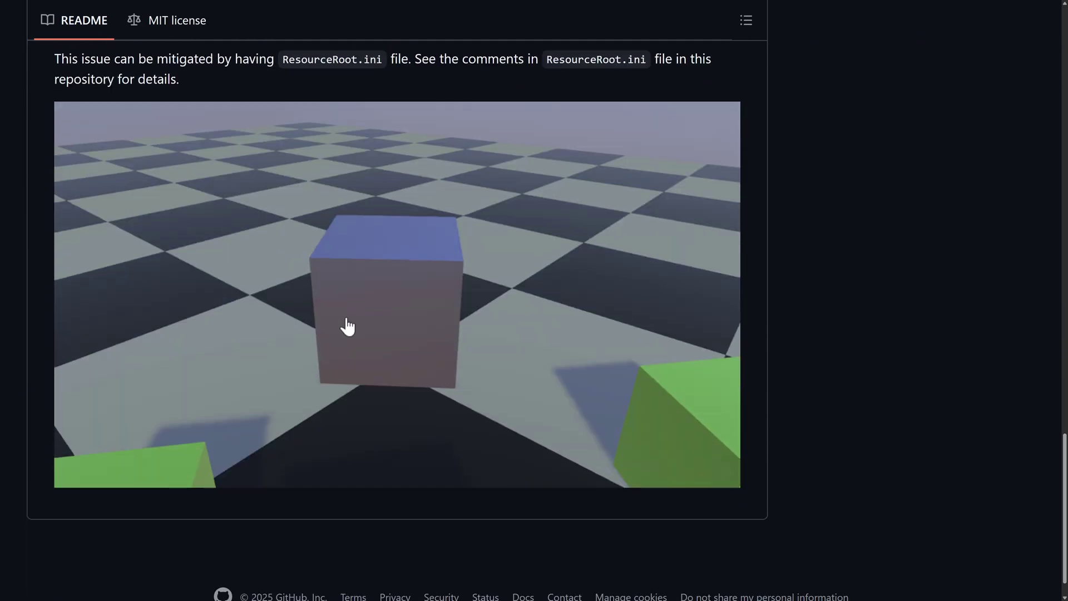
{"action": "key", "text": "alt+Left"}
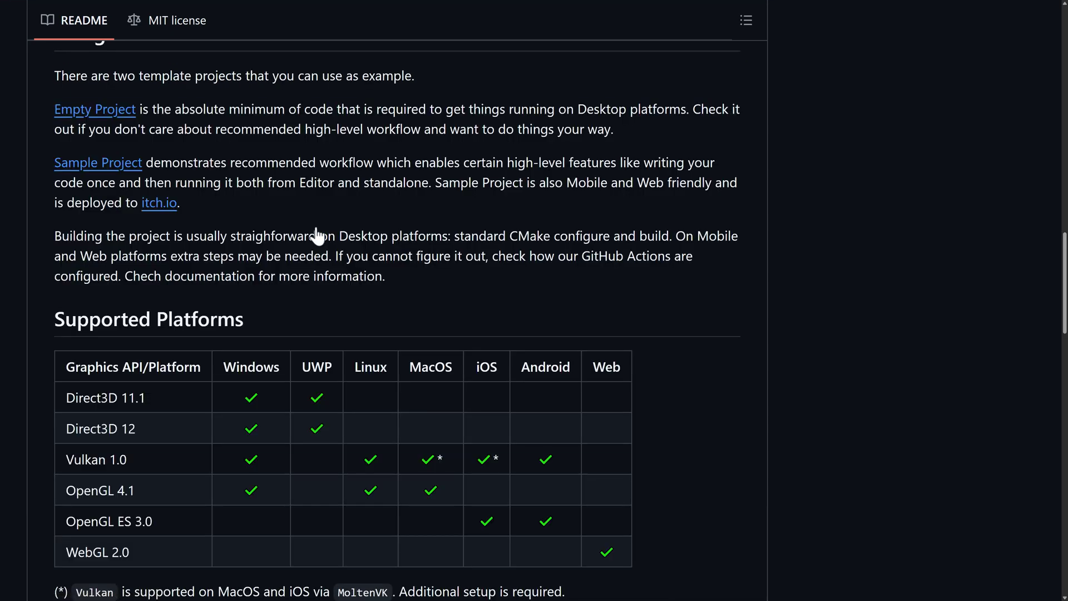
{"action": "scroll", "coordinate": [400, 249], "scroll_direction": "down", "scroll_amount": 8}
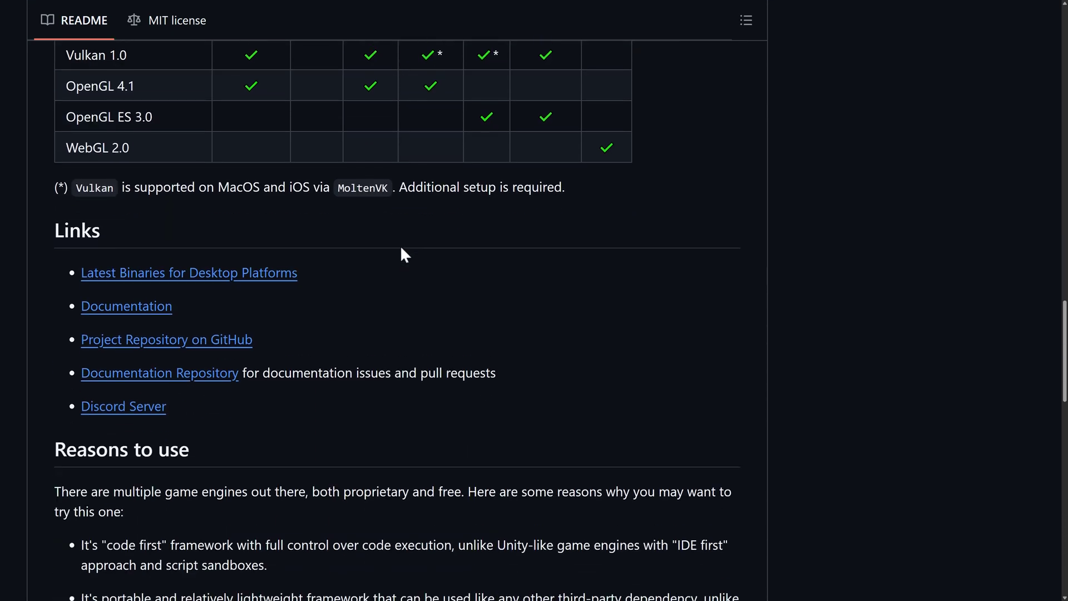
- Save the rebelfork-sdk-Windows-msvc-dll-x64-latest.zip from the Latest Build release into C:\temp
{"action": "left_click", "coordinate": [89, 220]}
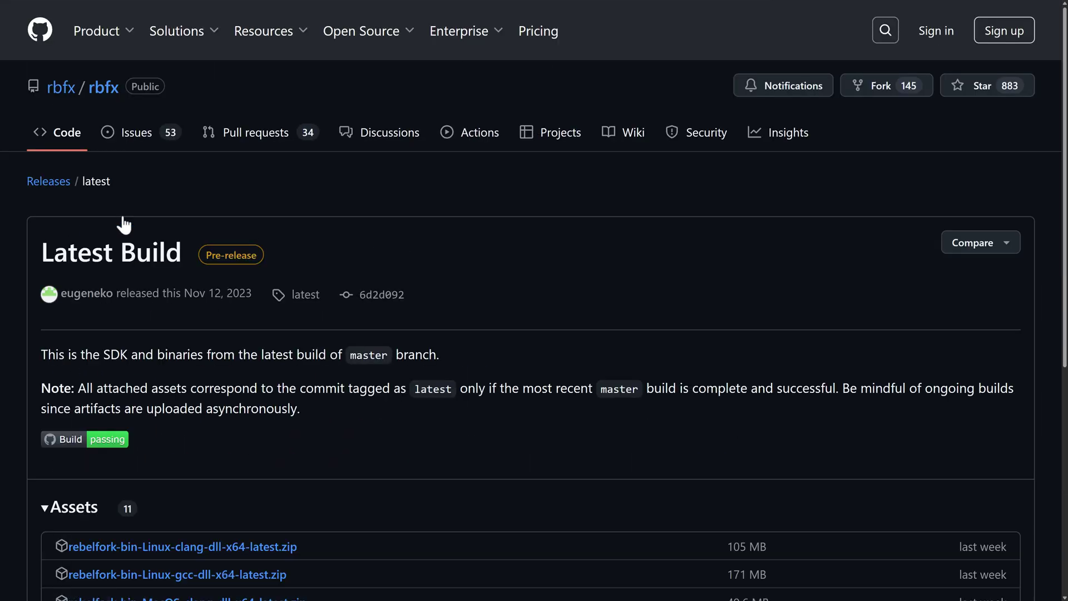
{"action": "scroll", "coordinate": [365, 302], "scroll_direction": "down", "scroll_amount": 6}
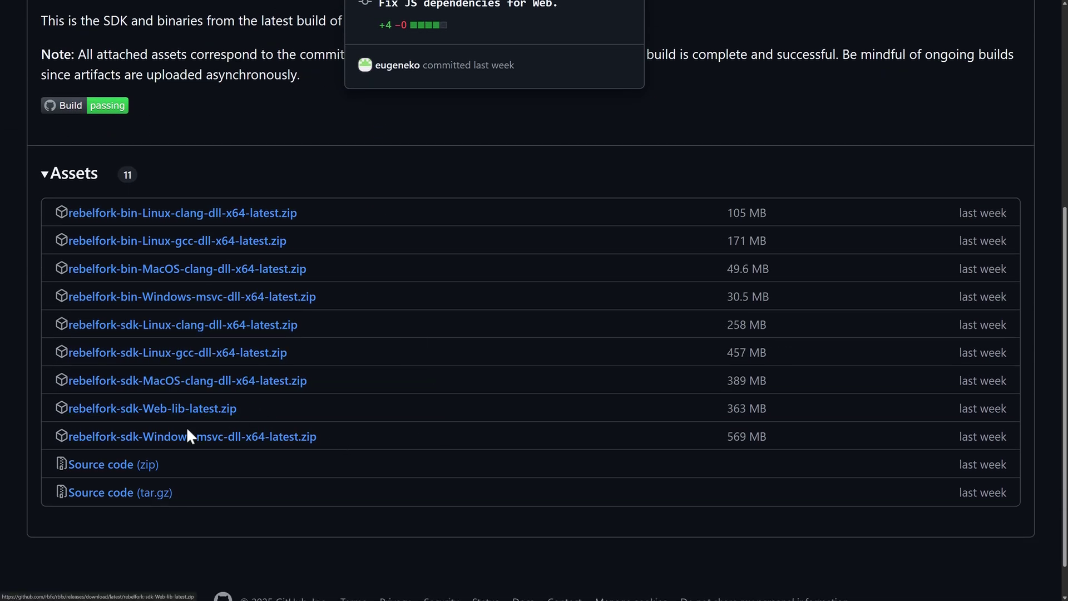
{"action": "right_click", "coordinate": [145, 439]}
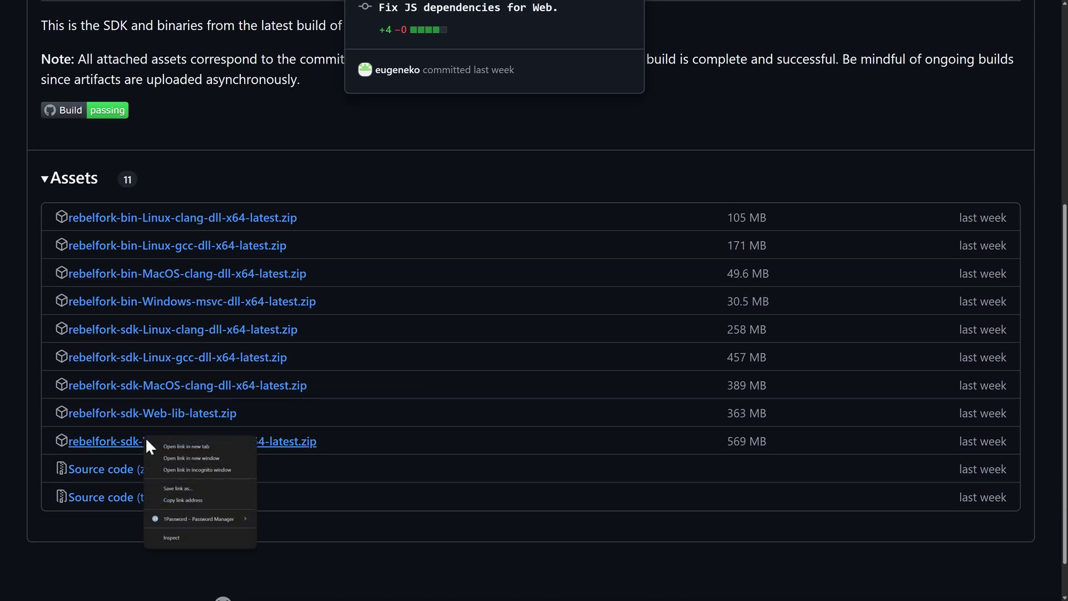
{"action": "left_click", "coordinate": [167, 487]}
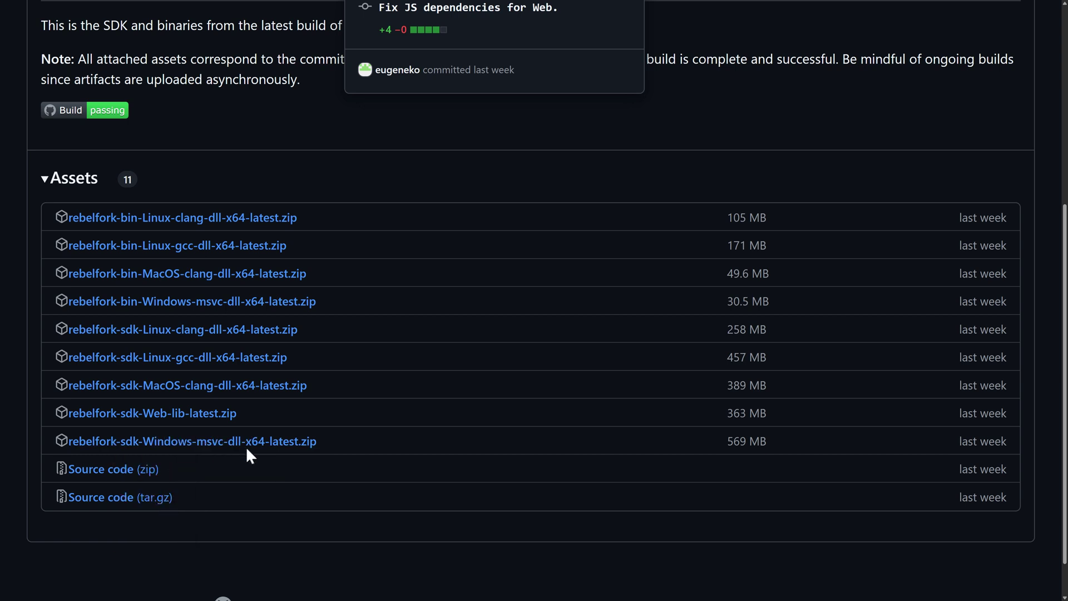
{"action": "scroll", "coordinate": [31, 167], "scroll_direction": "down", "scroll_amount": 8}
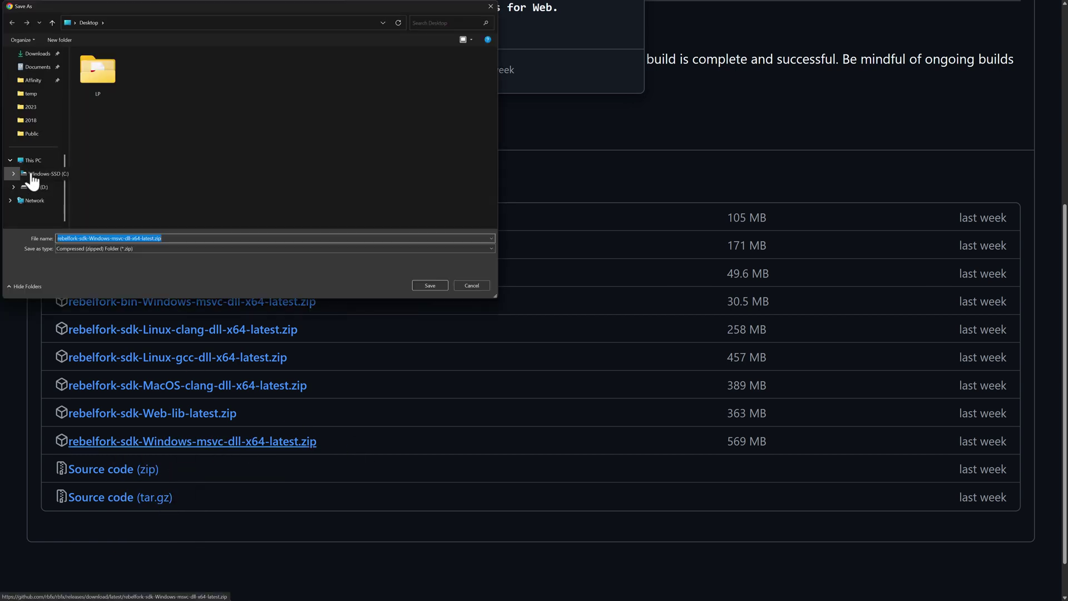
{"action": "left_click", "coordinate": [49, 174]}
{"action": "scroll", "coordinate": [149, 196], "scroll_direction": "down", "scroll_amount": 1}
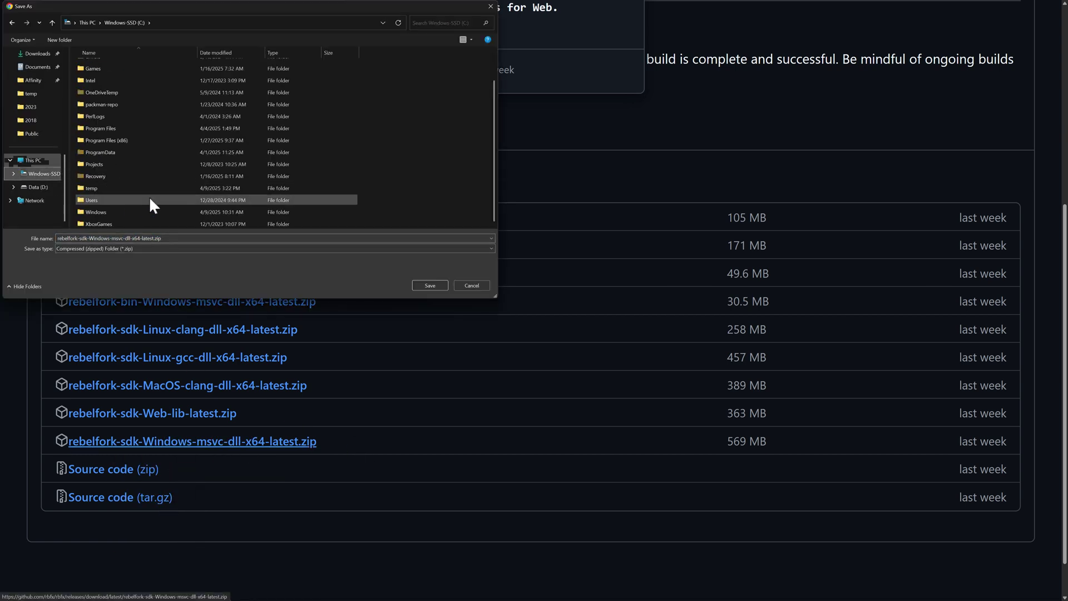
{"action": "double_click", "coordinate": [98, 186]}
{"action": "left_click", "coordinate": [429, 283]}
- Collapse the Assets list, switch to the Rebel Fork Framework docs, and exit fullscreen
{"action": "left_click", "coordinate": [476, 176]}
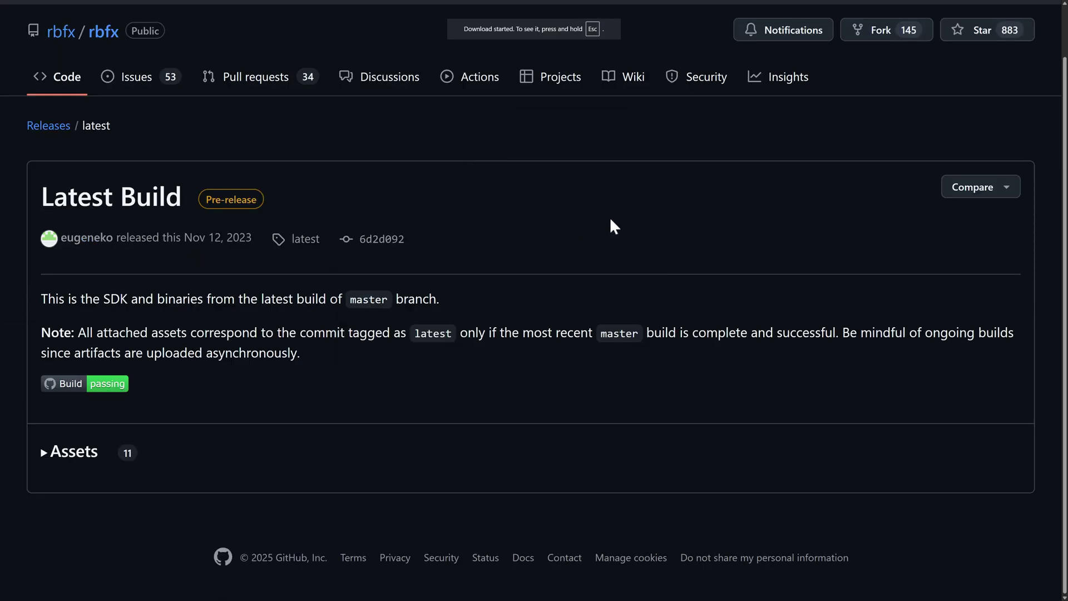
{"action": "key", "text": "ctrl+Tab"}
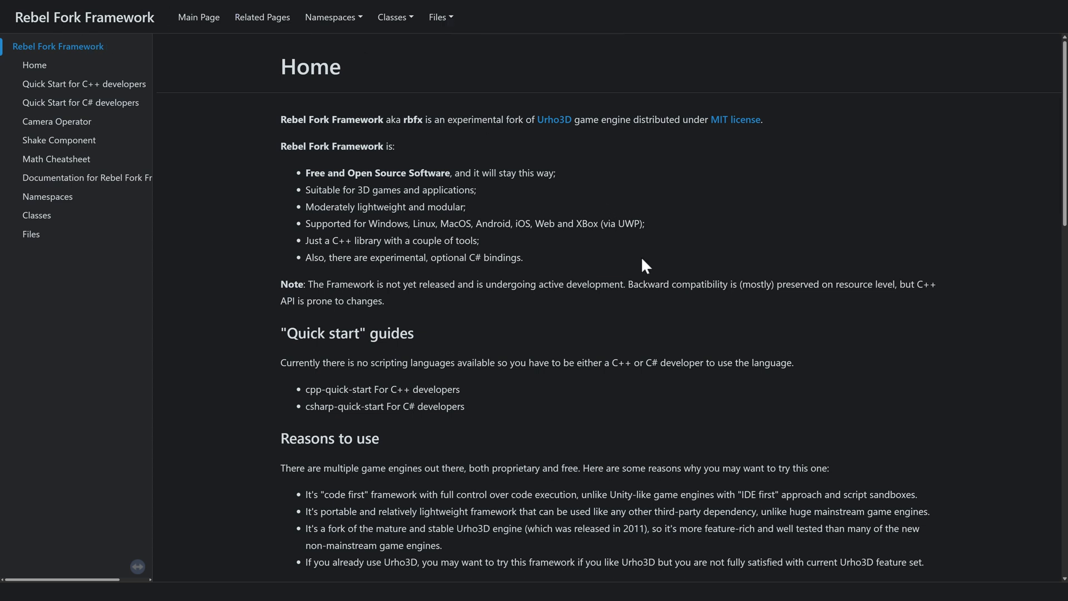
{"action": "key", "text": "F11"}
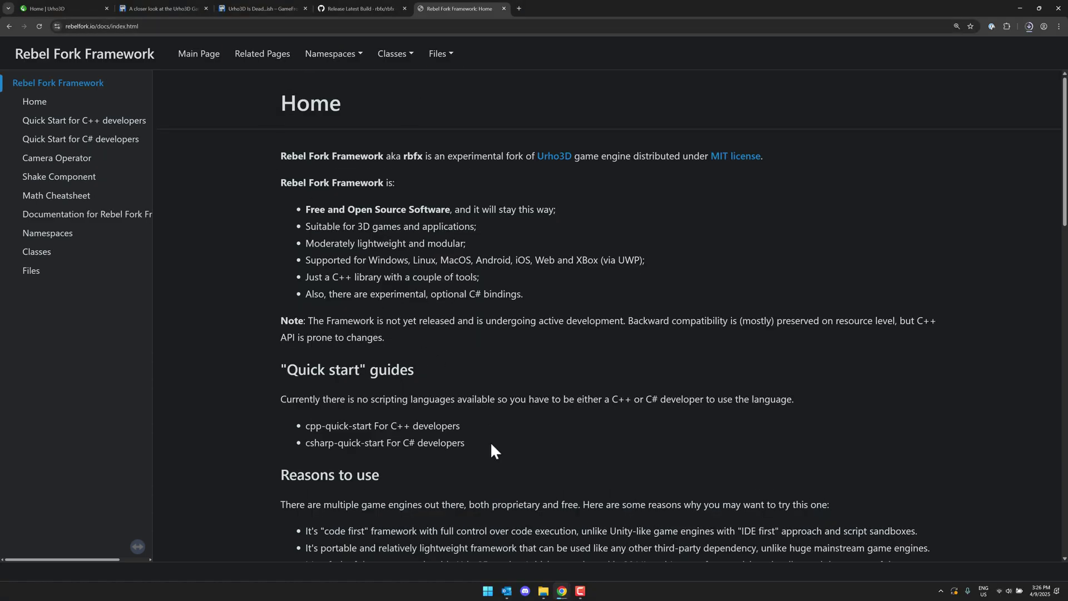
- Extract the downloaded SDK zip in C:\temp into its own folder
{"action": "left_click", "coordinate": [543, 590]}
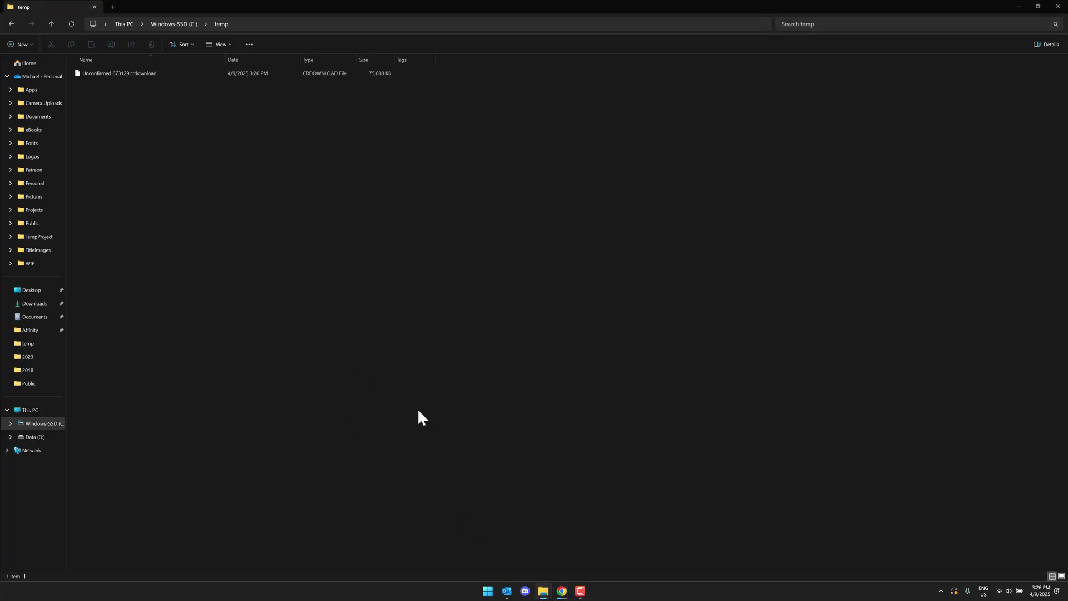
{"action": "left_click", "coordinate": [35, 423]}
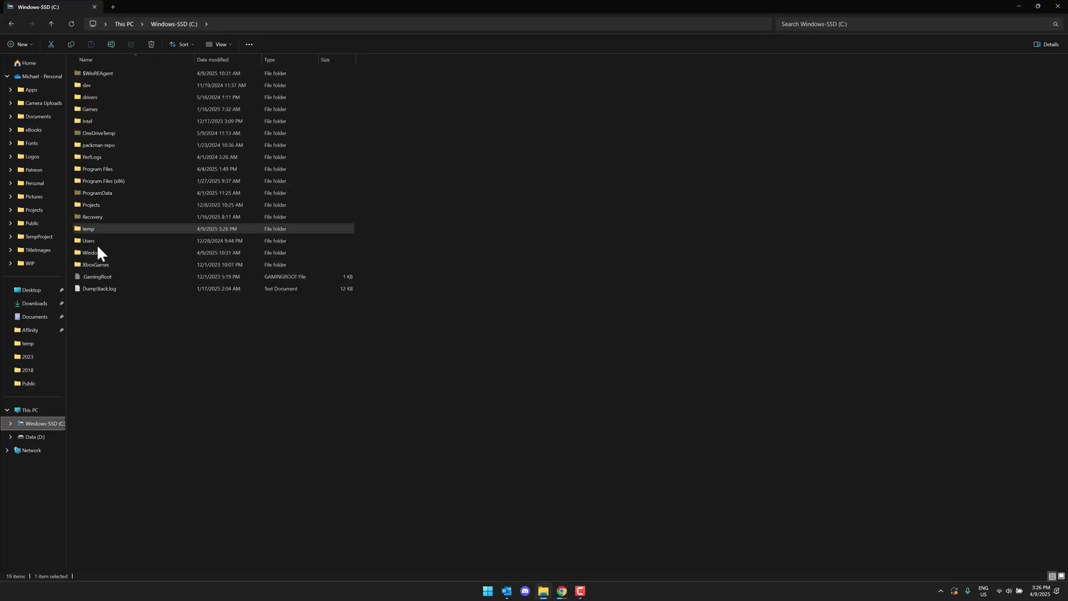
{"action": "double_click", "coordinate": [90, 227]}
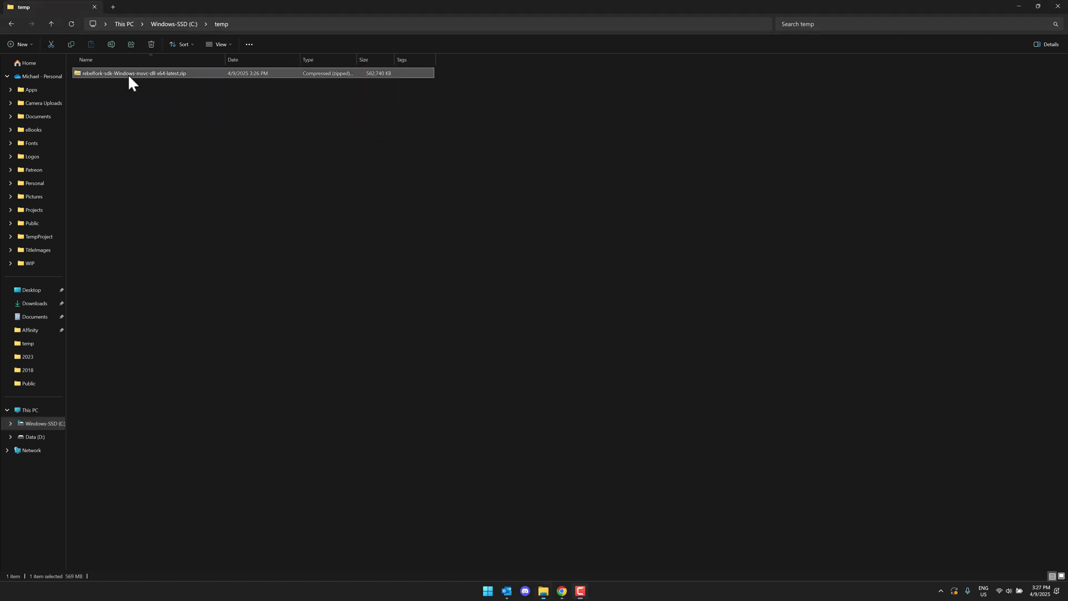
{"action": "right_click", "coordinate": [128, 75]}
{"action": "mouse_move", "coordinate": [185, 139]}
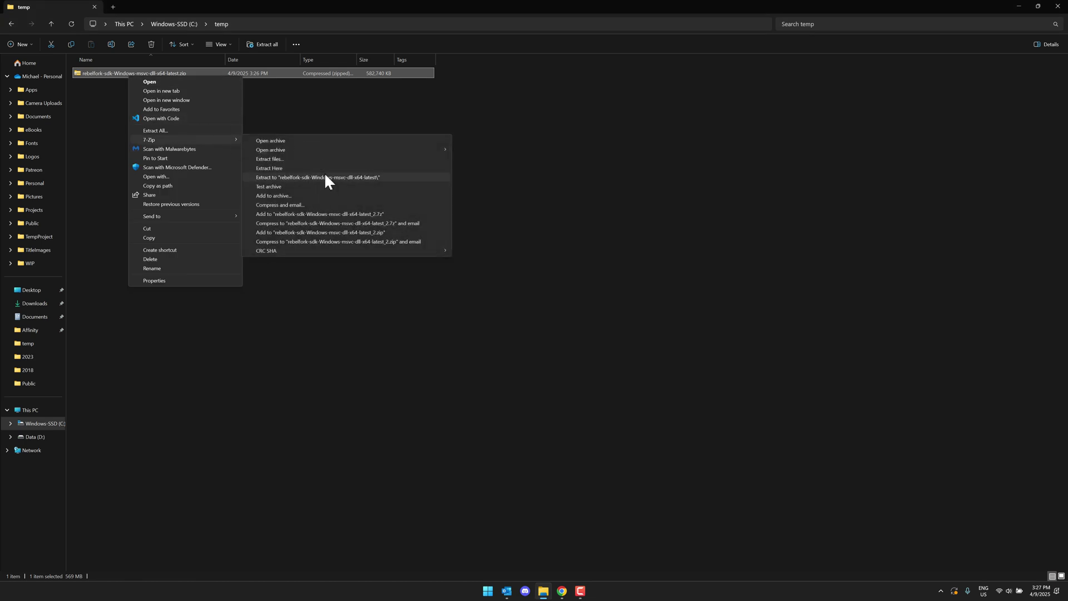
{"action": "left_click", "coordinate": [326, 176]}
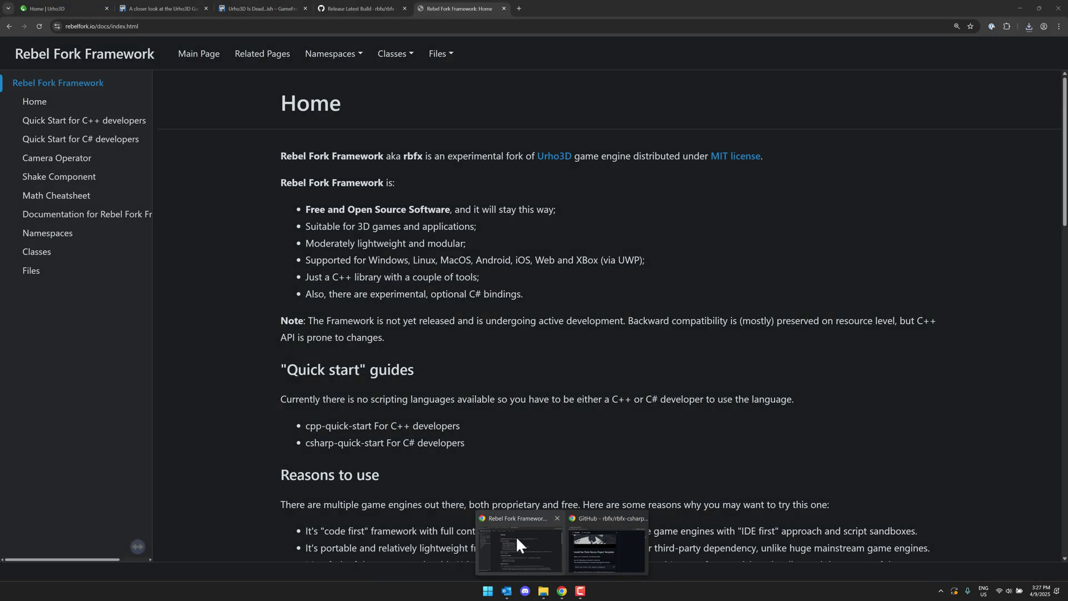
- Revisit the rbfx Latest Build release page in the browser via the README
{"action": "left_click", "coordinate": [515, 542]}
{"action": "left_click", "coordinate": [358, 8]}
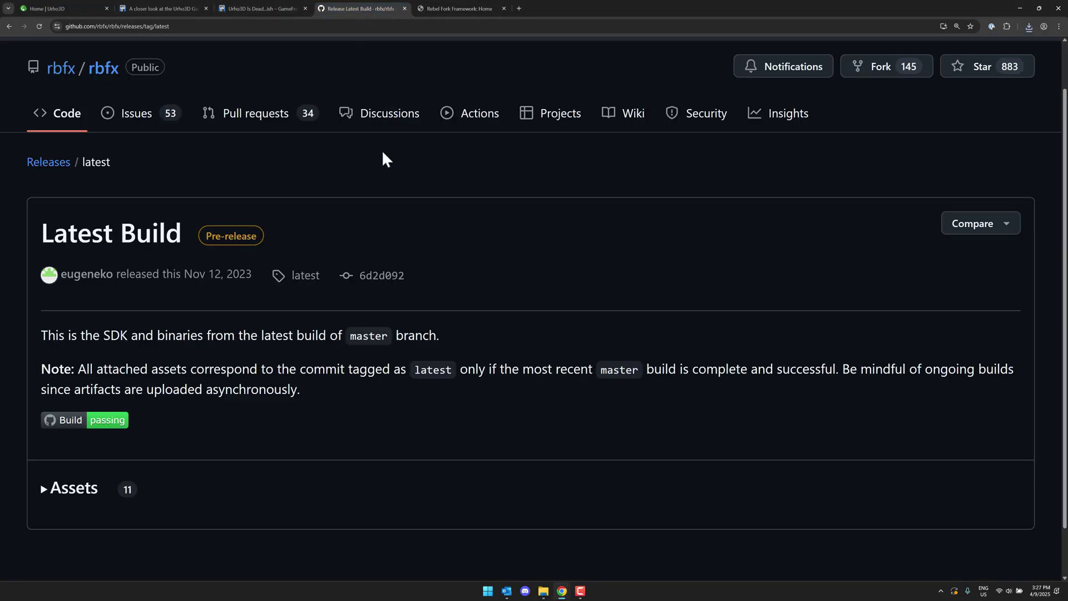
{"action": "scroll", "coordinate": [372, 312], "scroll_direction": "down", "scroll_amount": 2}
{"action": "key", "text": "alt+Left"}
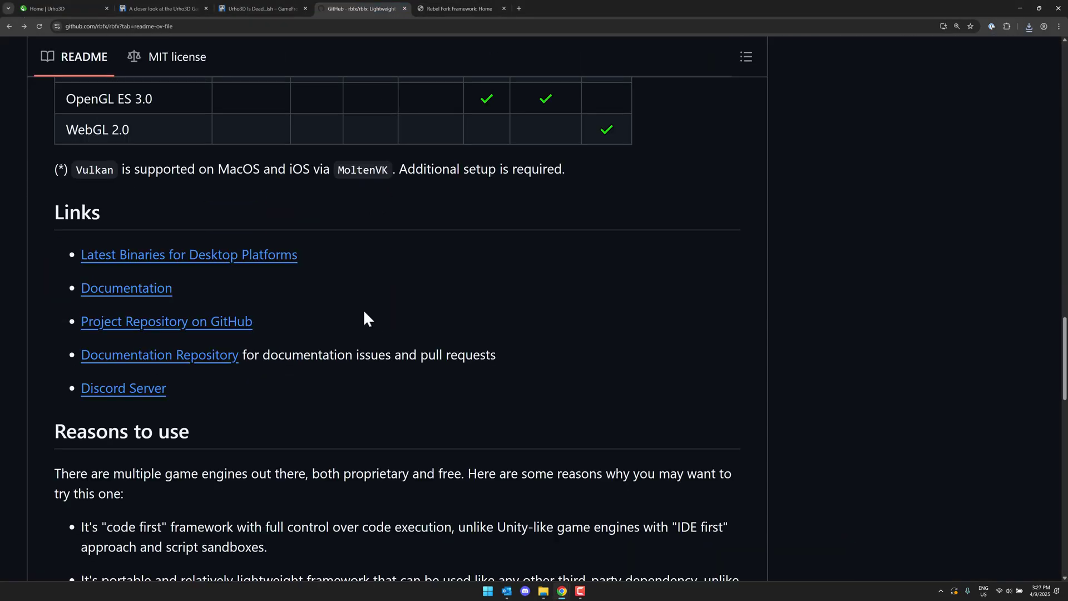
{"action": "scroll", "coordinate": [257, 293], "scroll_direction": "down", "scroll_amount": 2}
{"action": "left_click", "coordinate": [229, 255]}
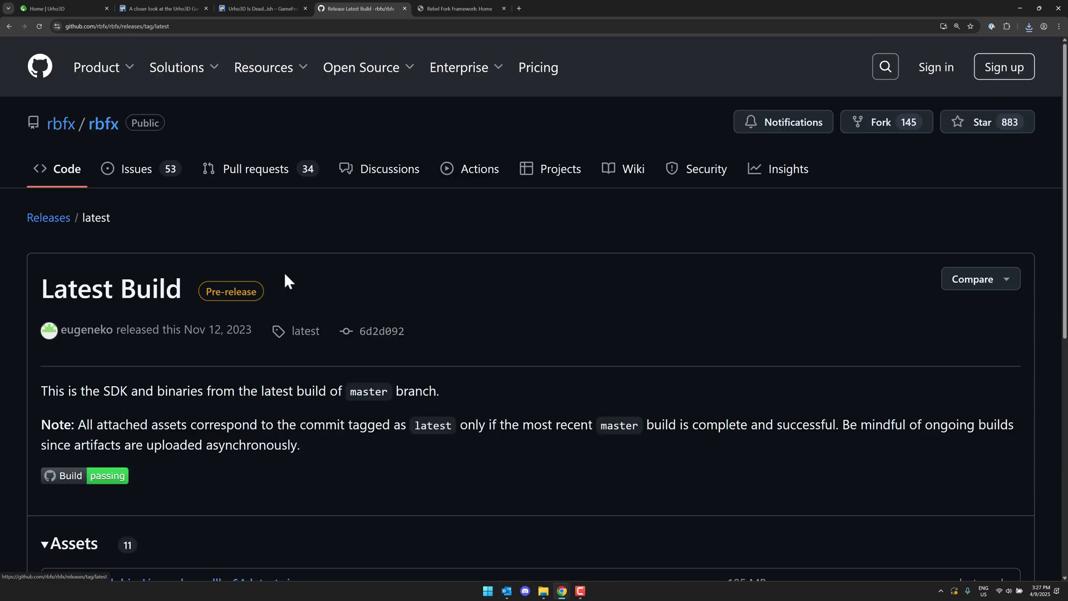
{"action": "scroll", "coordinate": [427, 352], "scroll_direction": "down", "scroll_amount": 4}
{"action": "scroll", "coordinate": [427, 352], "scroll_direction": "down", "scroll_amount": 3}
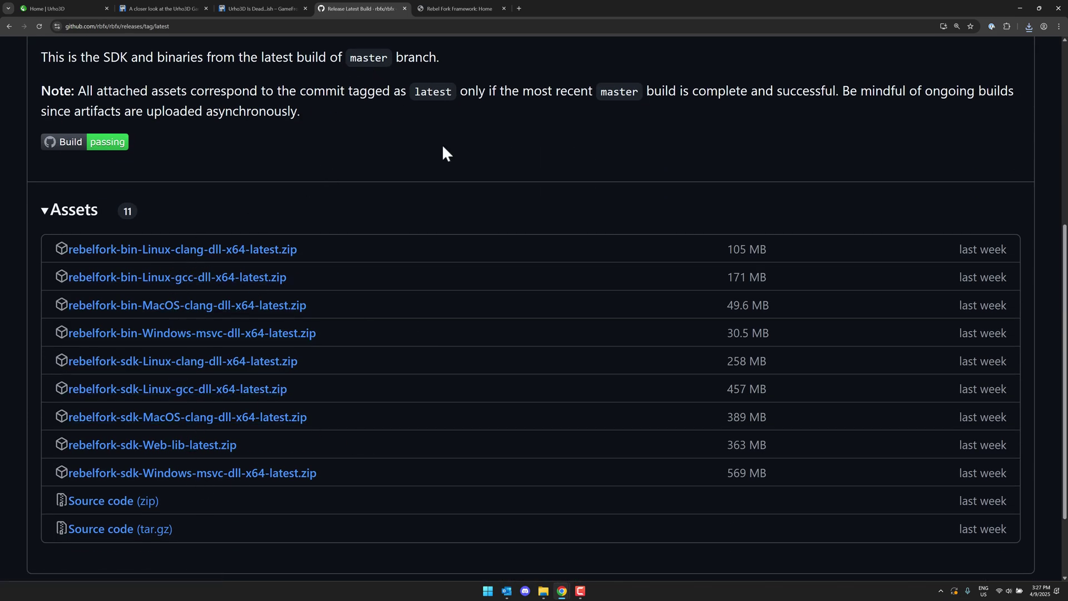
- Go to rebelfork-sdk\SDK\bin\RelWithDebInfo and launch Editor.exe
{"action": "mouse_move", "coordinate": [543, 590]}
{"action": "left_click", "coordinate": [547, 559]}
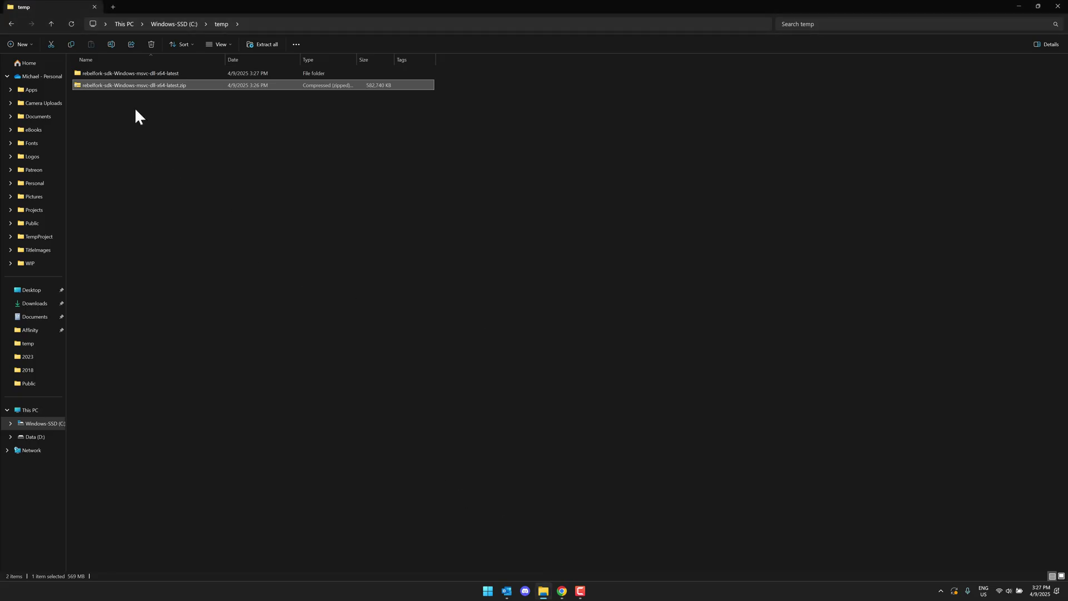
{"action": "double_click", "coordinate": [141, 73]}
{"action": "double_click", "coordinate": [141, 73]}
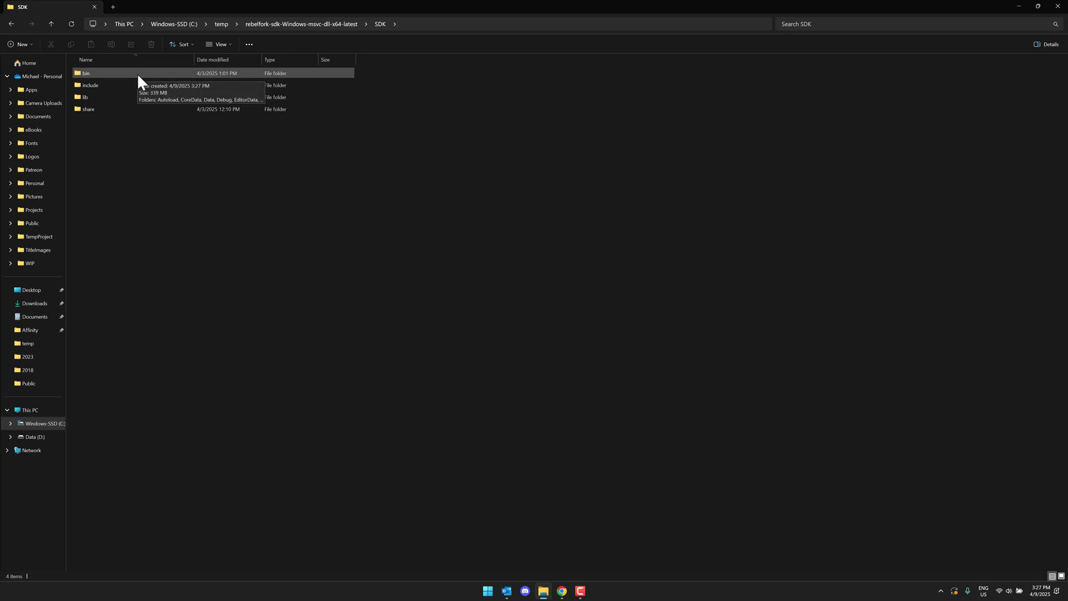
{"action": "double_click", "coordinate": [138, 74]}
{"action": "double_click", "coordinate": [111, 133]}
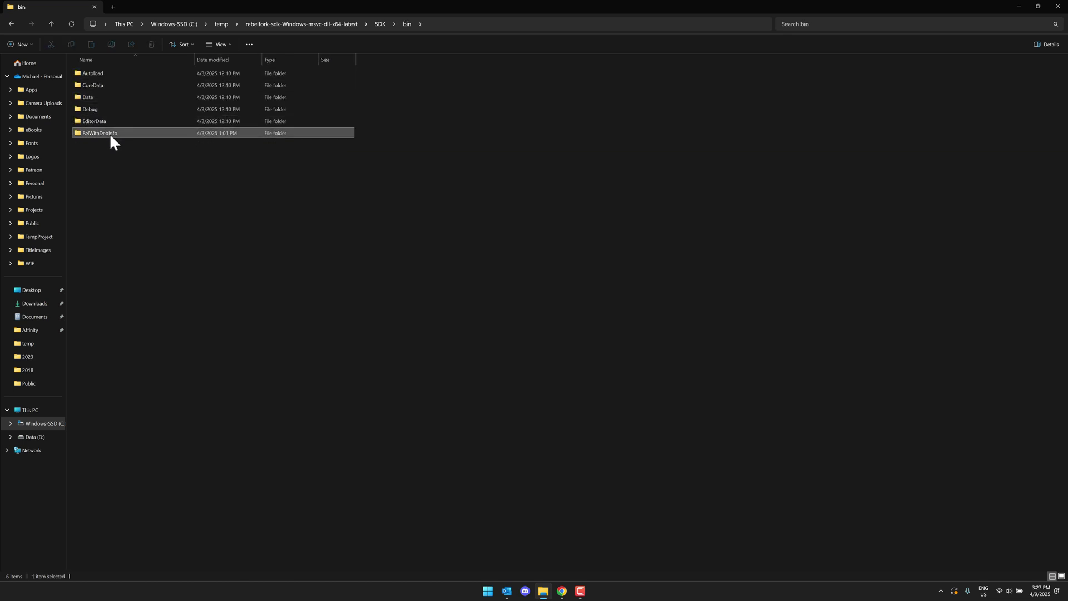
{"action": "double_click", "coordinate": [93, 144]}
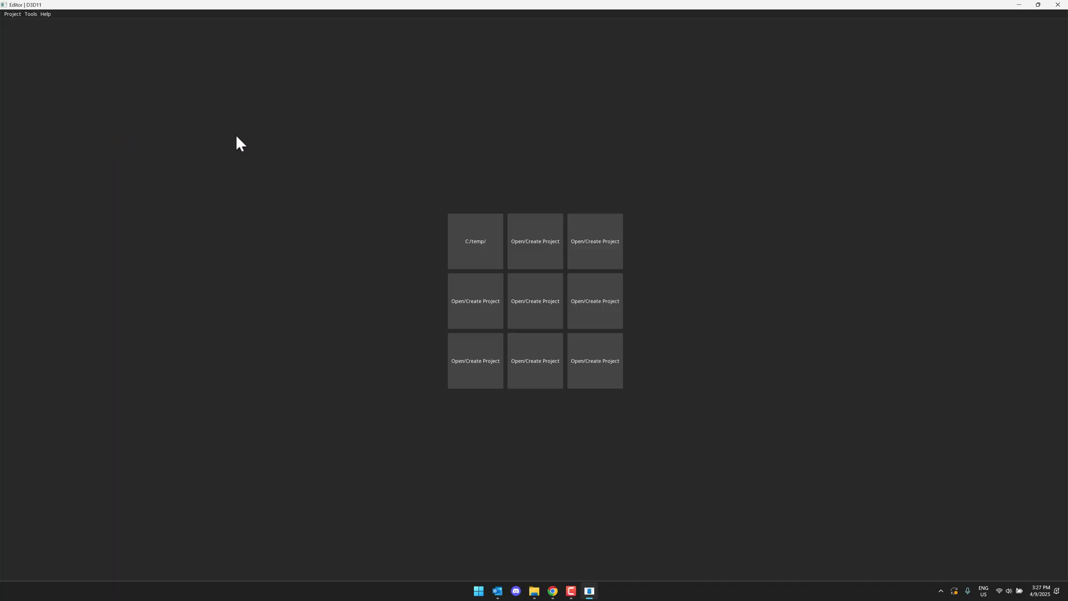
- Start a project and create a new NotUrho folder under C:\temp in Select Folder
{"action": "left_click", "coordinate": [545, 239]}
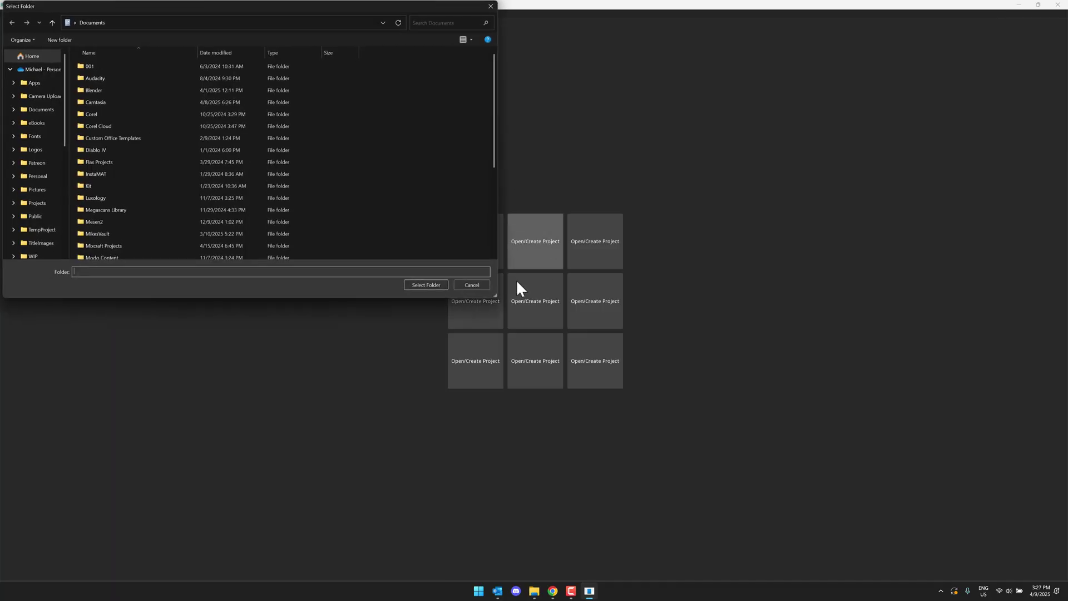
{"action": "scroll", "coordinate": [52, 181], "scroll_direction": "down", "scroll_amount": 4}
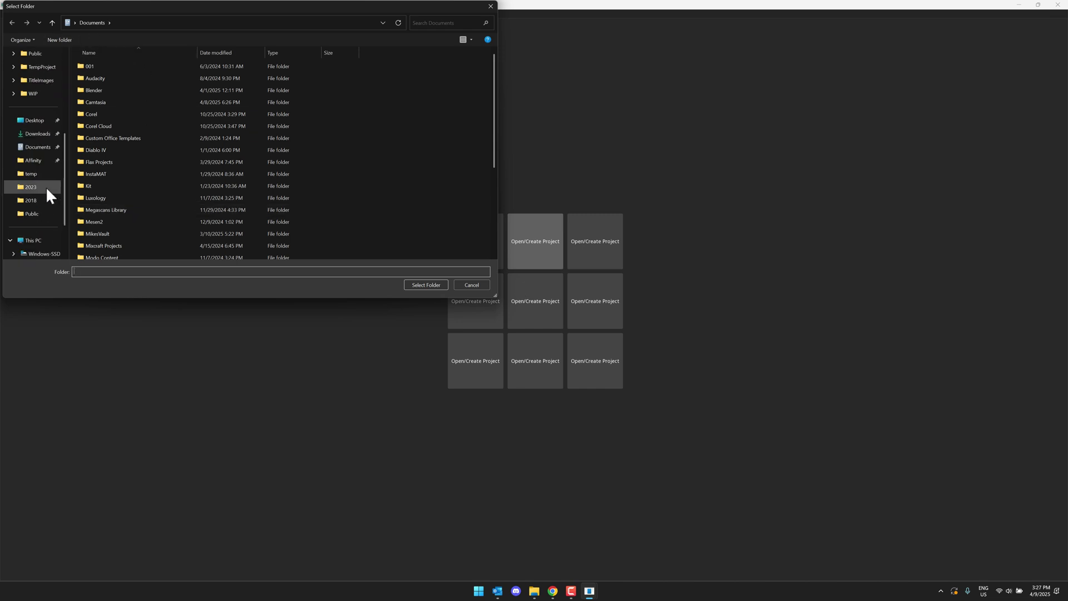
{"action": "scroll", "coordinate": [38, 220], "scroll_direction": "down", "scroll_amount": 2}
{"action": "left_click", "coordinate": [40, 202]}
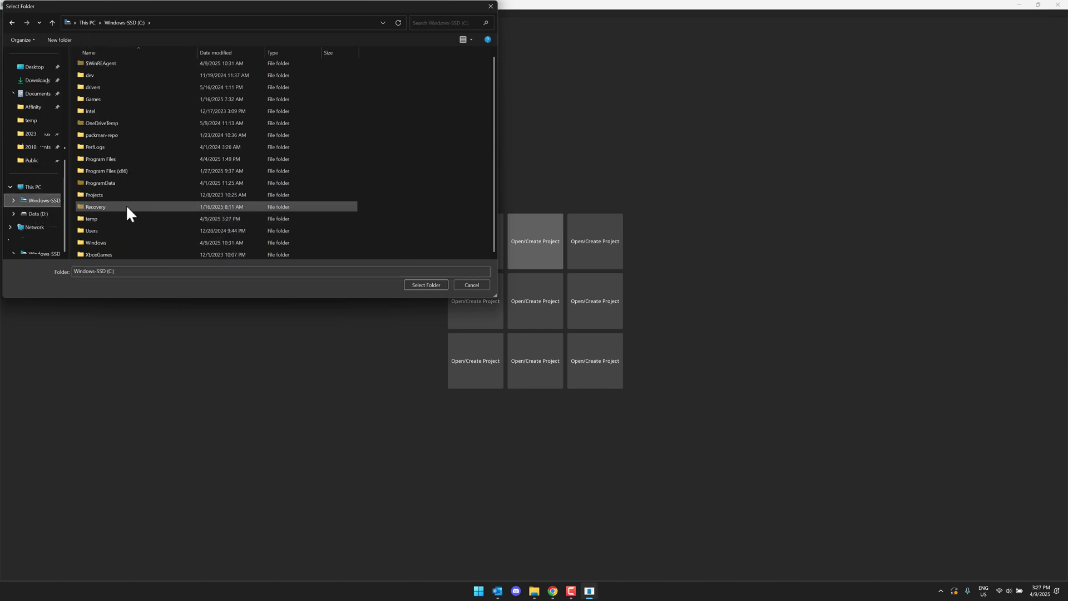
{"action": "double_click", "coordinate": [91, 219]}
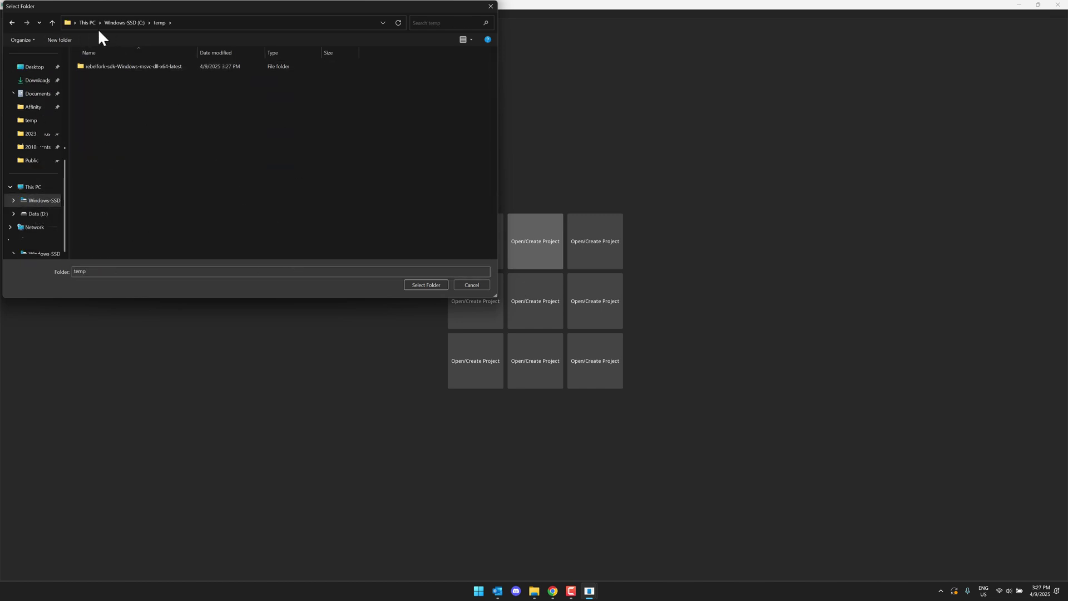
{"action": "left_click", "coordinate": [71, 39]}
{"action": "type", "text": "NotUrho"}
{"action": "key", "text": "Return"}
{"action": "key", "text": "Return"}
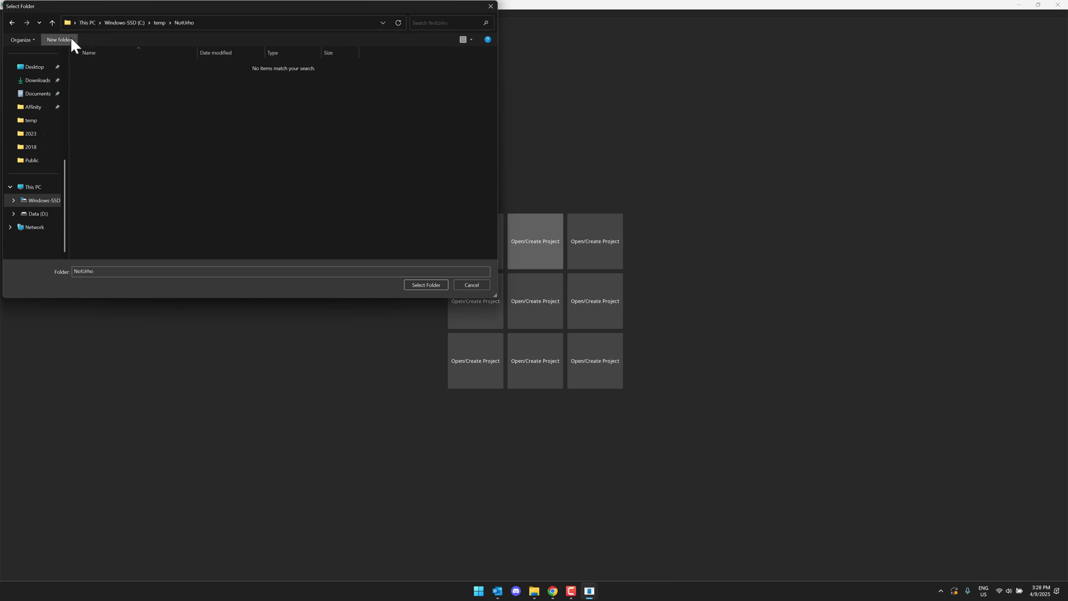
- Open NotUrho as the project, lift the teapot to Y 0.53, and select Ground Plane
{"action": "left_click", "coordinate": [429, 284]}
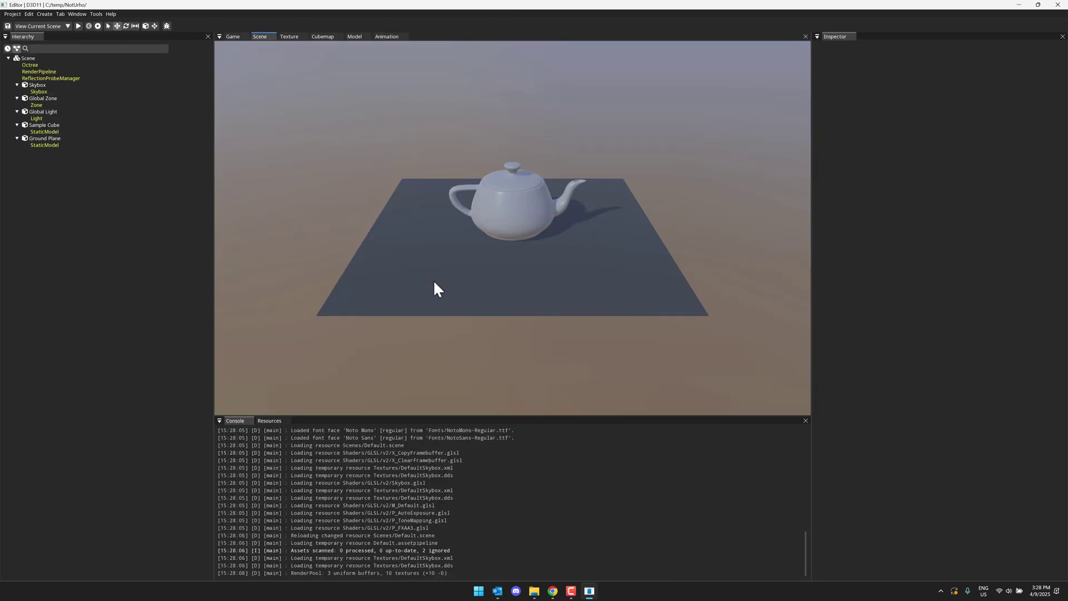
{"action": "left_click", "coordinate": [498, 210]}
{"action": "mouse_move", "coordinate": [510, 203]}
{"action": "left_mouse_down"}
{"action": "mouse_move", "coordinate": [509, 162]}
{"action": "mouse_move", "coordinate": [512, 181]}
{"action": "left_mouse_up"}
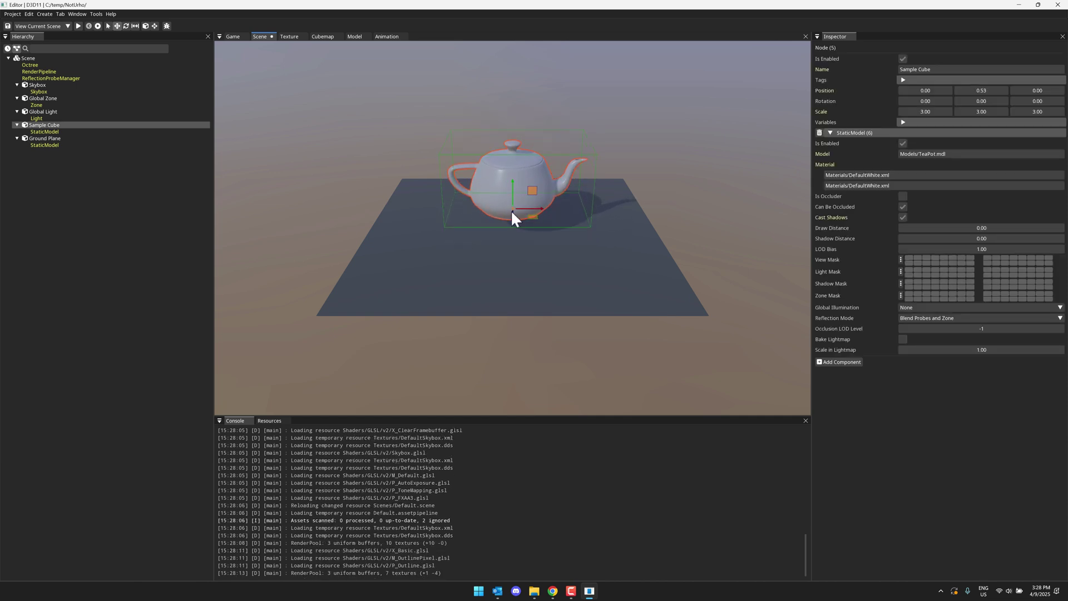
{"action": "key", "text": "e"}
{"action": "key", "text": "w"}
{"action": "left_click", "coordinate": [44, 139]}
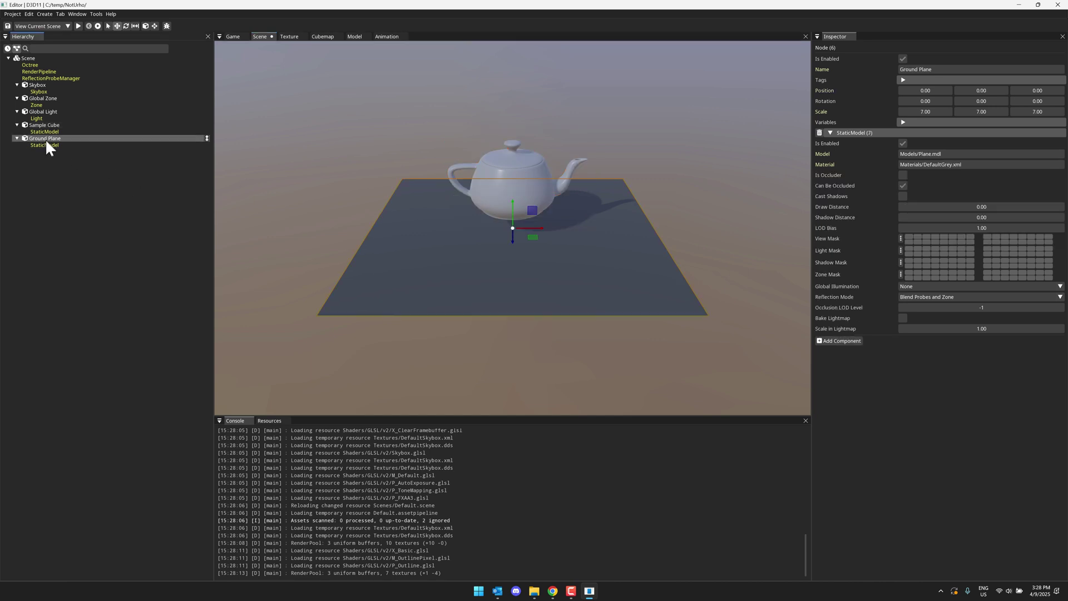
- Add a RigidBody component to the Ground Plane
{"action": "left_click", "coordinate": [855, 345]}
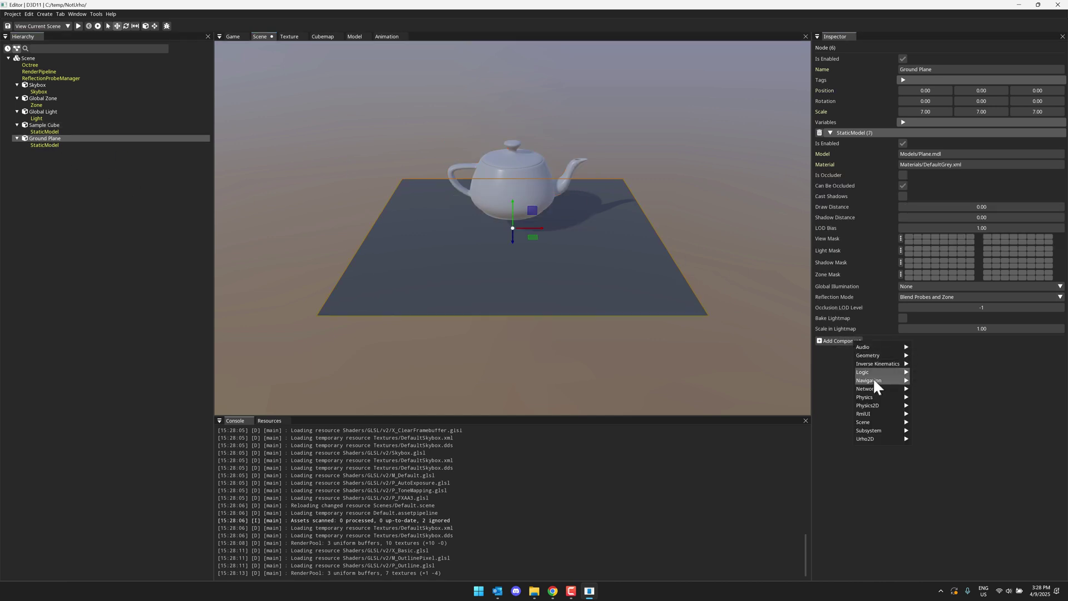
{"action": "mouse_move", "coordinate": [872, 396]}
{"action": "left_click", "coordinate": [935, 439]}
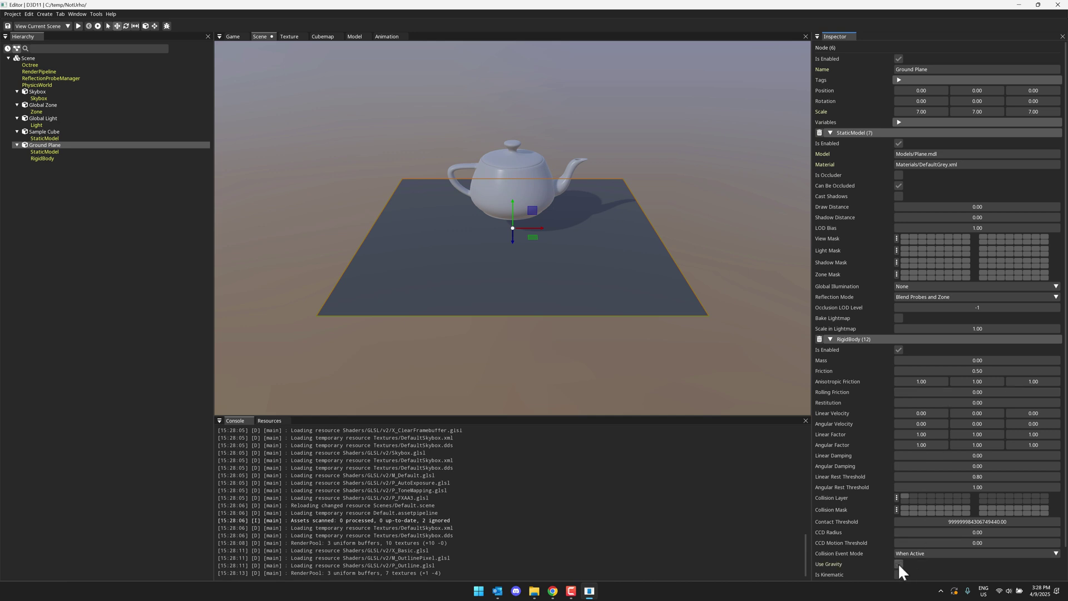
- Add a CollisionShape to the Ground Plane and set its Shape Type to StaticPlane
{"action": "scroll", "coordinate": [857, 433], "scroll_direction": "down", "scroll_amount": 2}
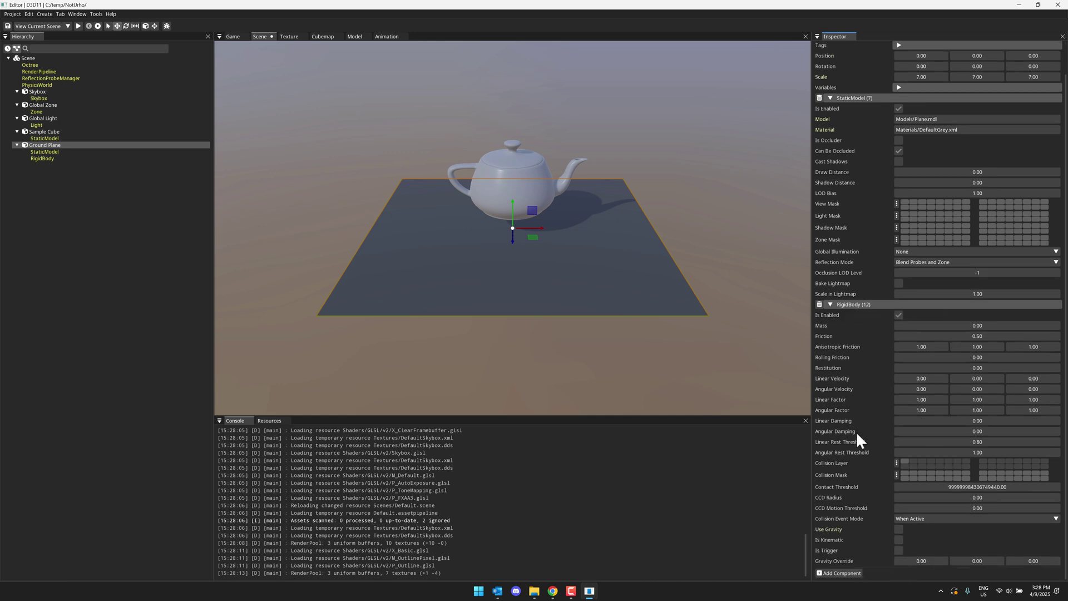
{"action": "left_click", "coordinate": [850, 569]}
{"action": "mouse_move", "coordinate": [876, 530]}
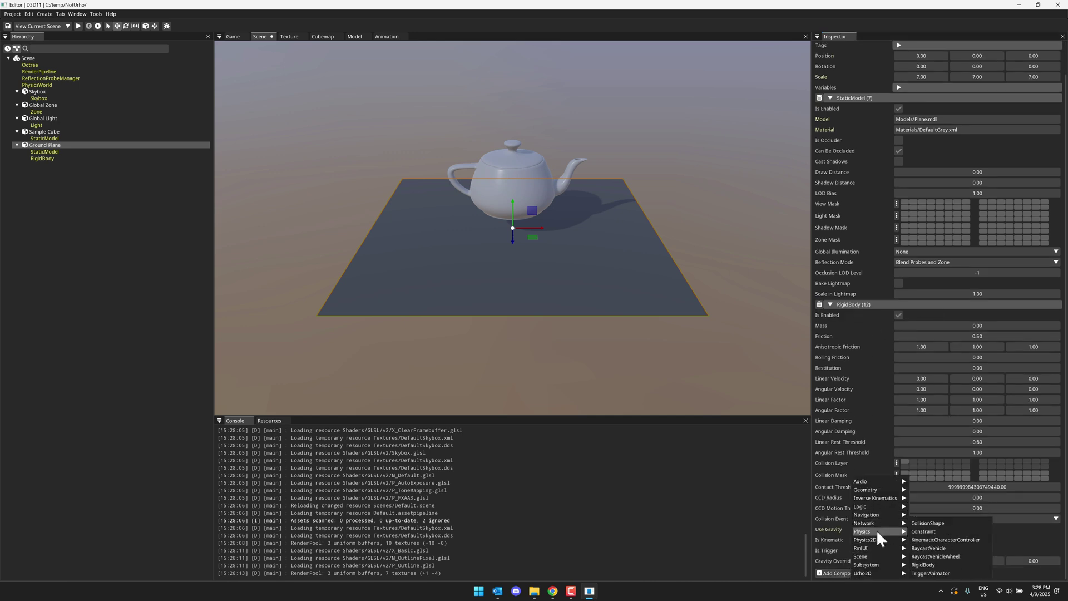
{"action": "left_click", "coordinate": [927, 523]}
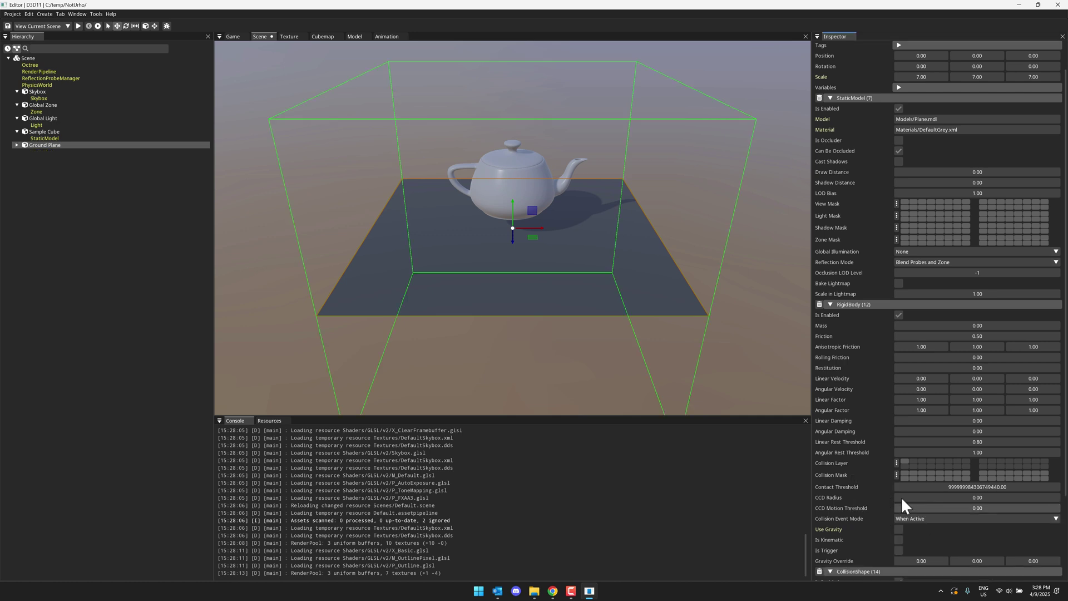
{"action": "scroll", "coordinate": [911, 487], "scroll_direction": "down", "scroll_amount": 4}
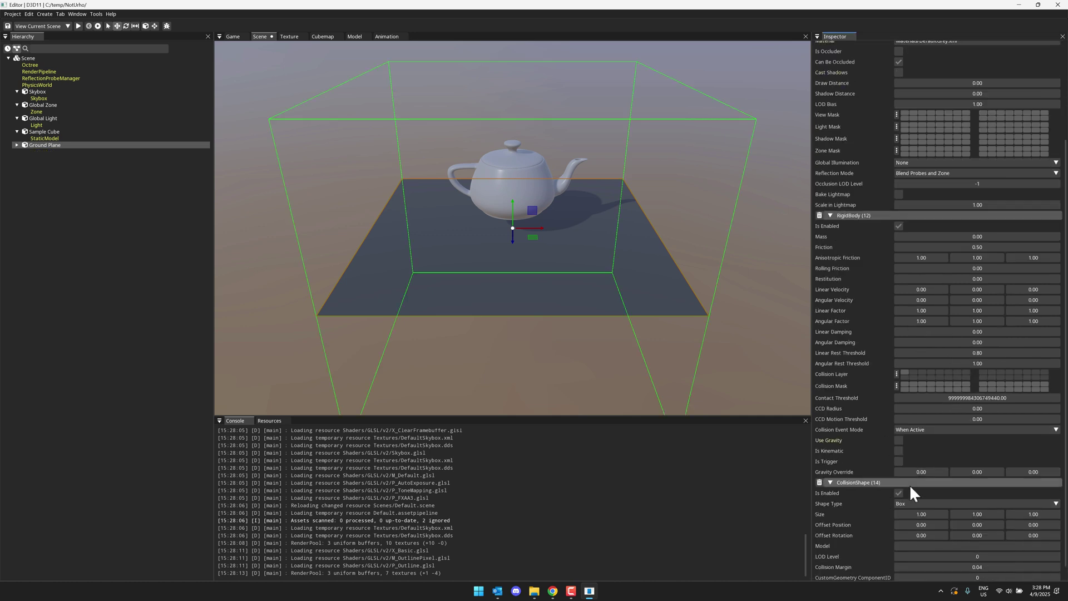
{"action": "left_click", "coordinate": [939, 503]}
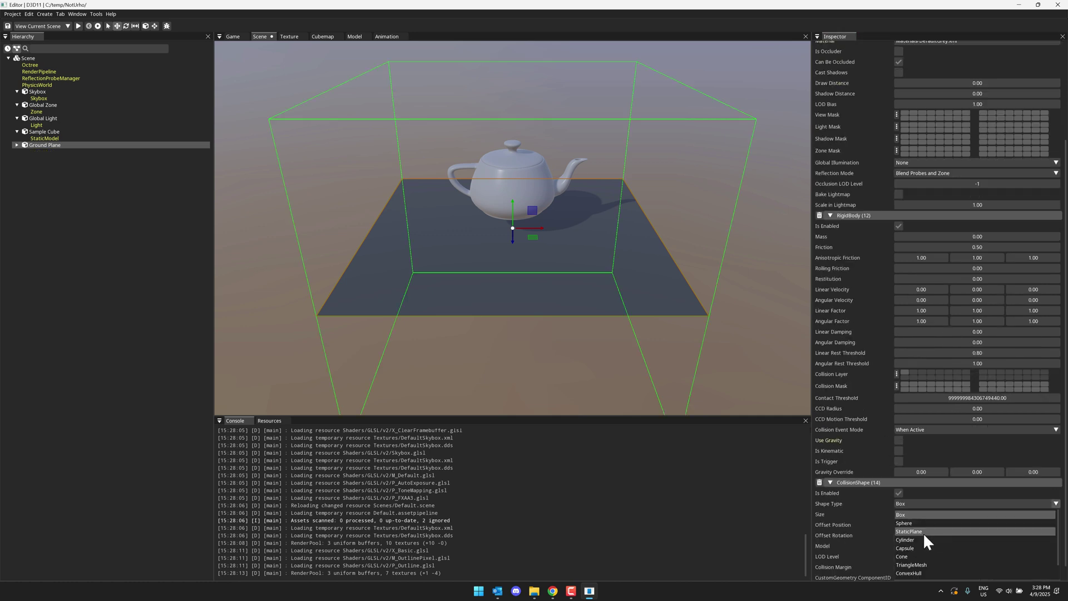
{"action": "left_click", "coordinate": [923, 531]}
- Lift the teapot high above the ground plane
{"action": "left_click", "coordinate": [515, 171]}
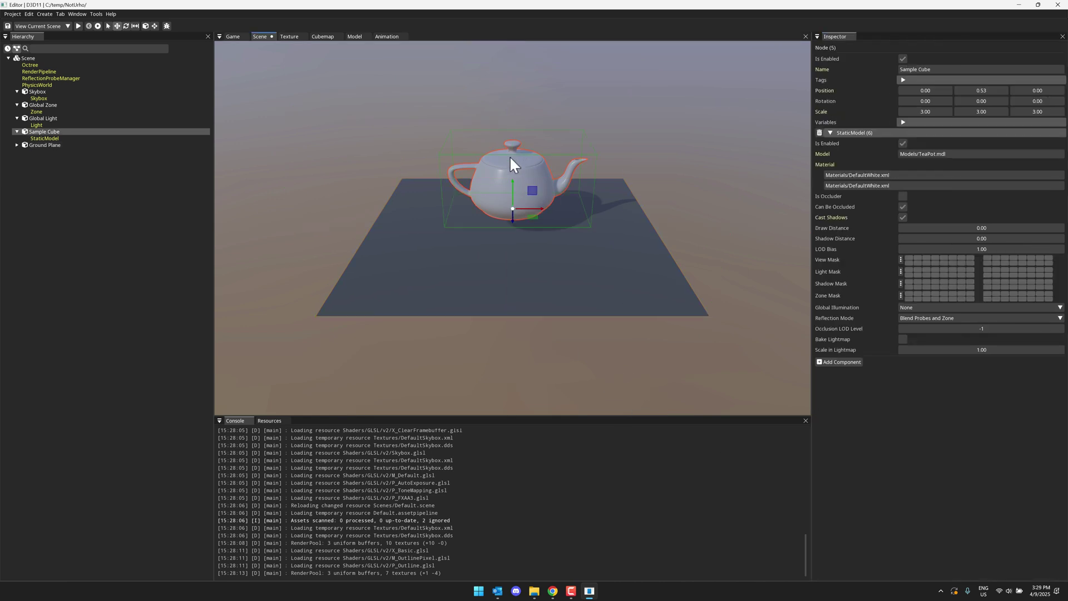
{"action": "scroll", "coordinate": [547, 198], "scroll_direction": "down", "scroll_amount": 3}
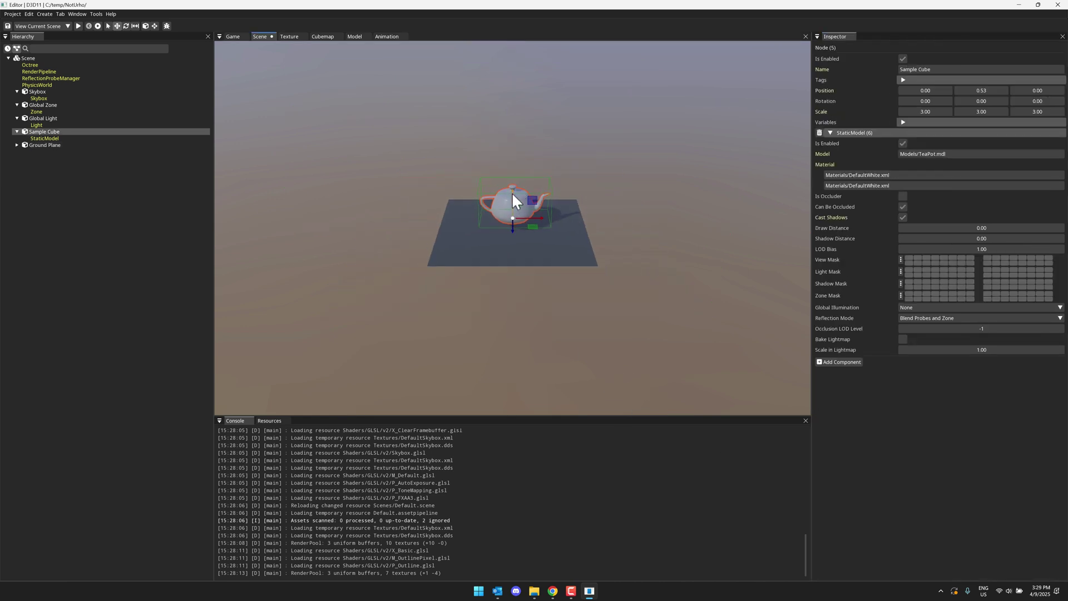
{"action": "left_click_drag", "start_coordinate": [511, 191], "coordinate": [510, 94]}
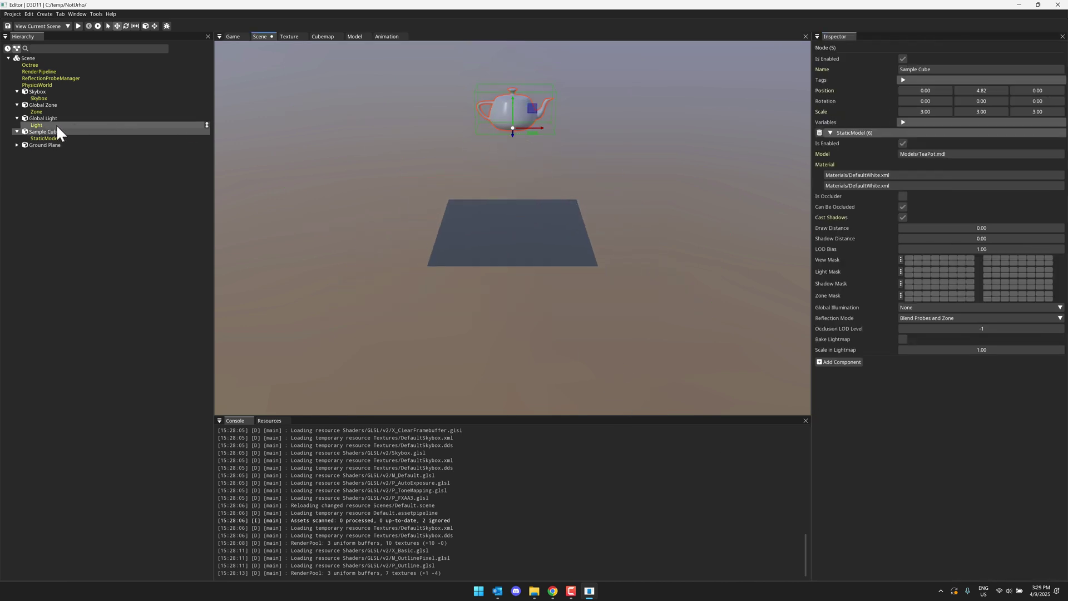
- Add a RigidBody to the teapot and set its Mass to 1.16
{"action": "left_click", "coordinate": [834, 362]}
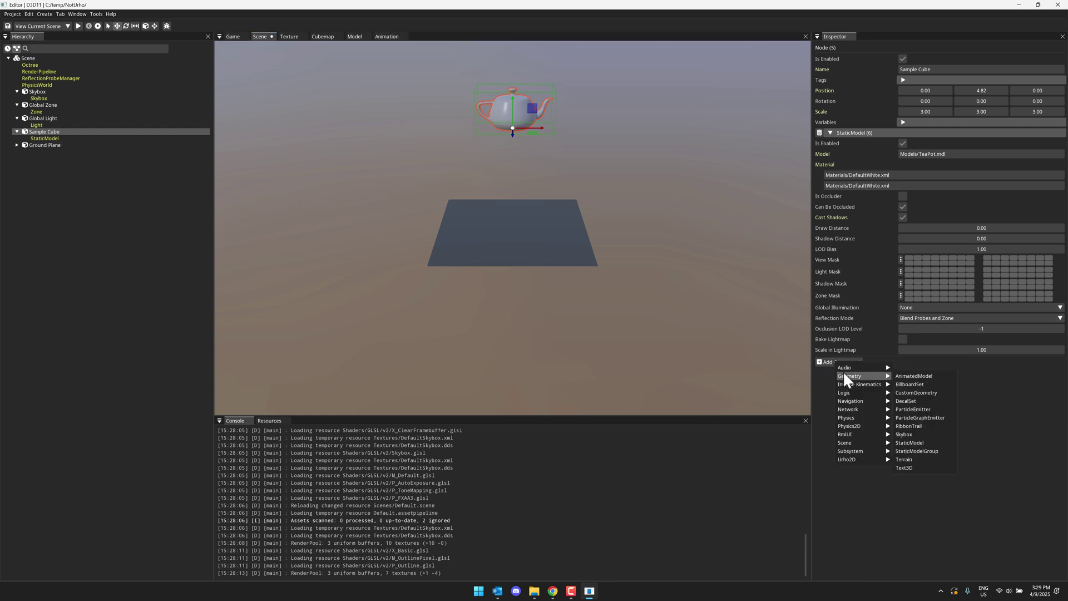
{"action": "mouse_move", "coordinate": [869, 426]}
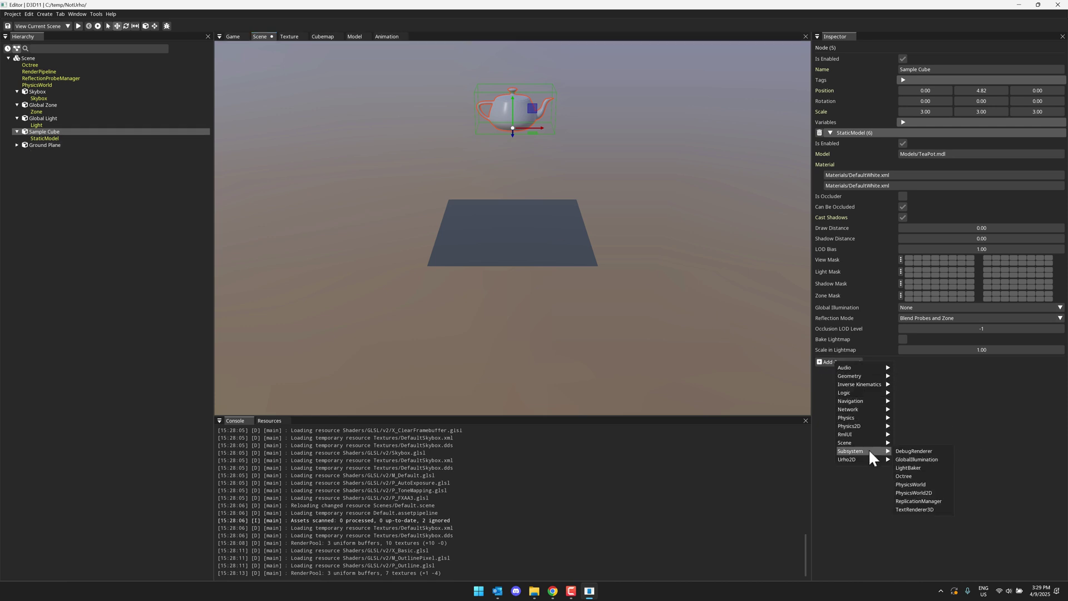
{"action": "mouse_move", "coordinate": [862, 383]}
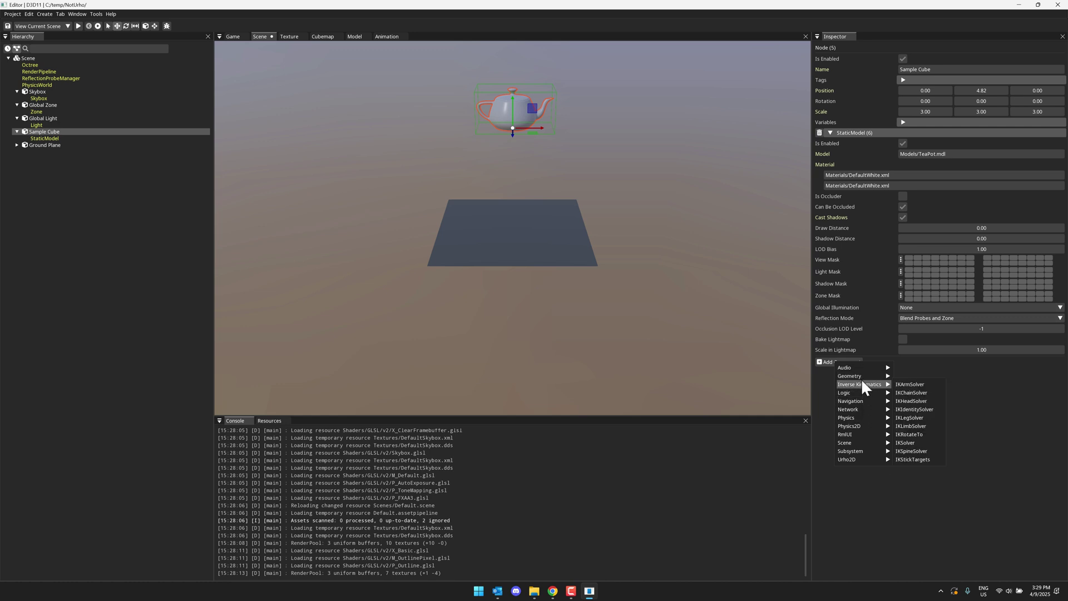
{"action": "mouse_move", "coordinate": [856, 401]}
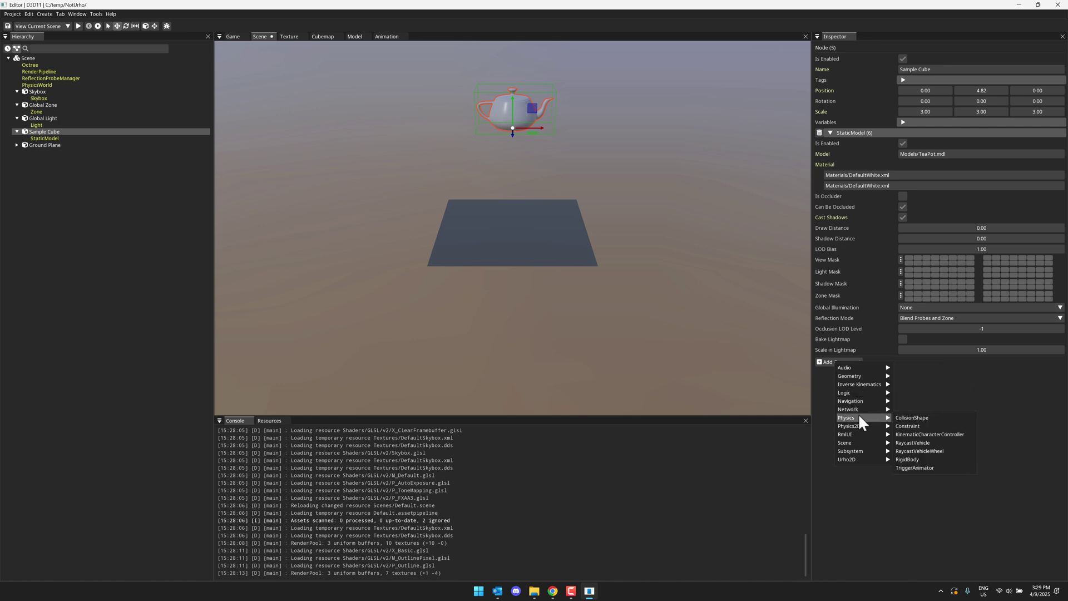
{"action": "left_click", "coordinate": [912, 458]}
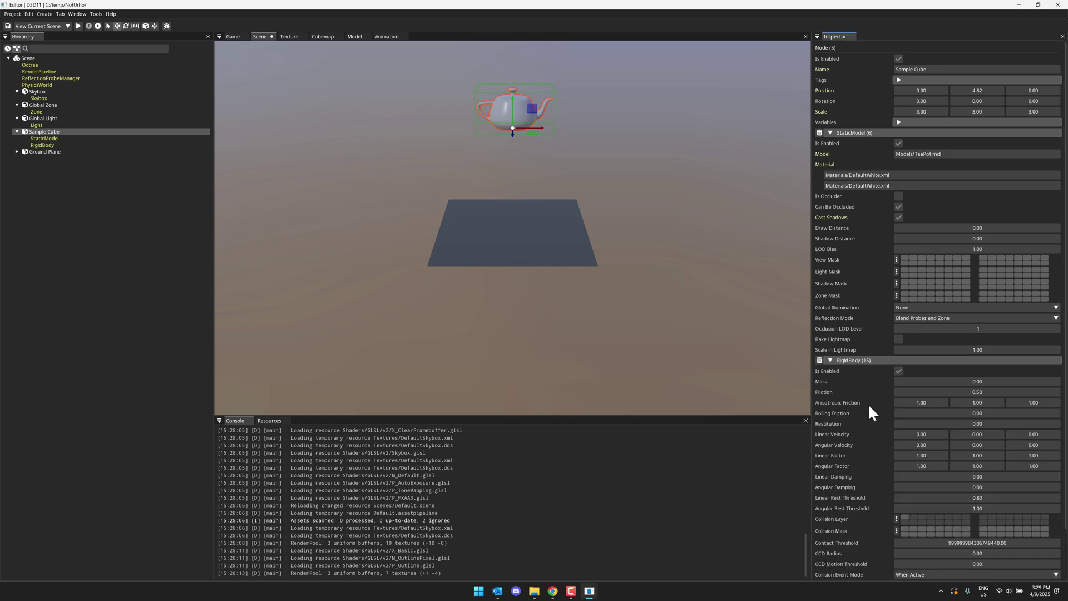
{"action": "left_click_drag", "start_coordinate": [991, 380], "coordinate": [1000, 379]}
{"action": "scroll", "coordinate": [853, 408], "scroll_direction": "down", "scroll_amount": 2}
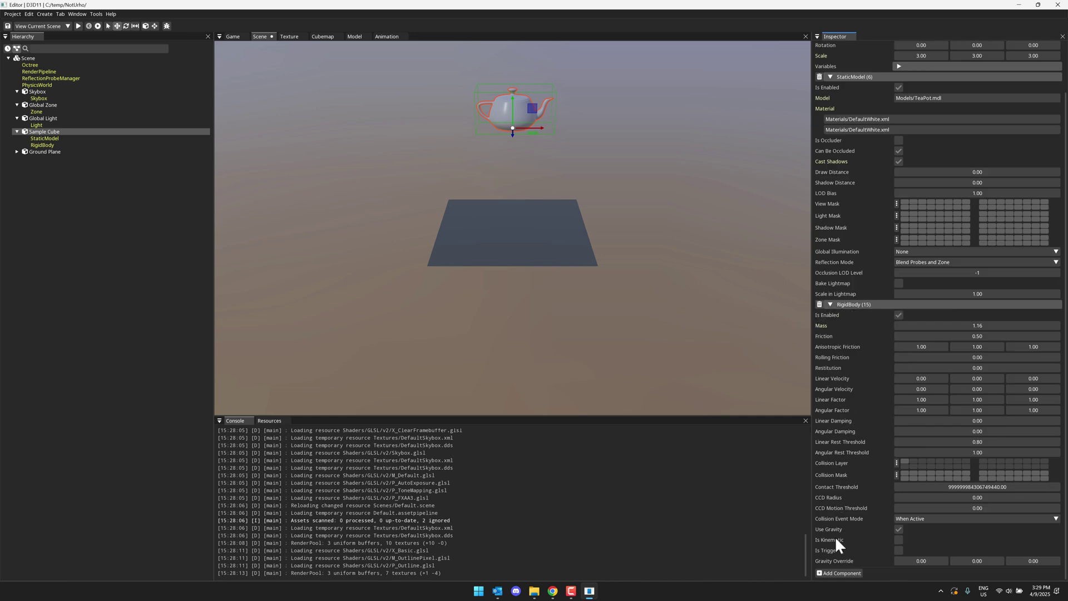
{"action": "left_click", "coordinate": [839, 570]}
{"action": "mouse_move", "coordinate": [863, 525]}
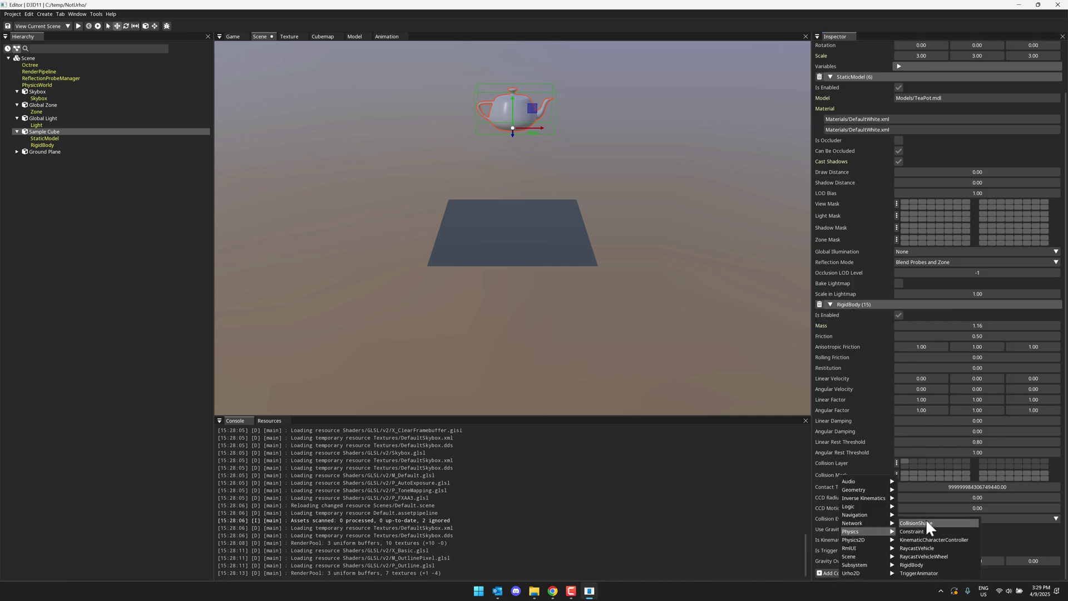
- Add a CollisionShape to the teapot and set its Shape Type to Box
{"action": "left_click", "coordinate": [926, 518]}
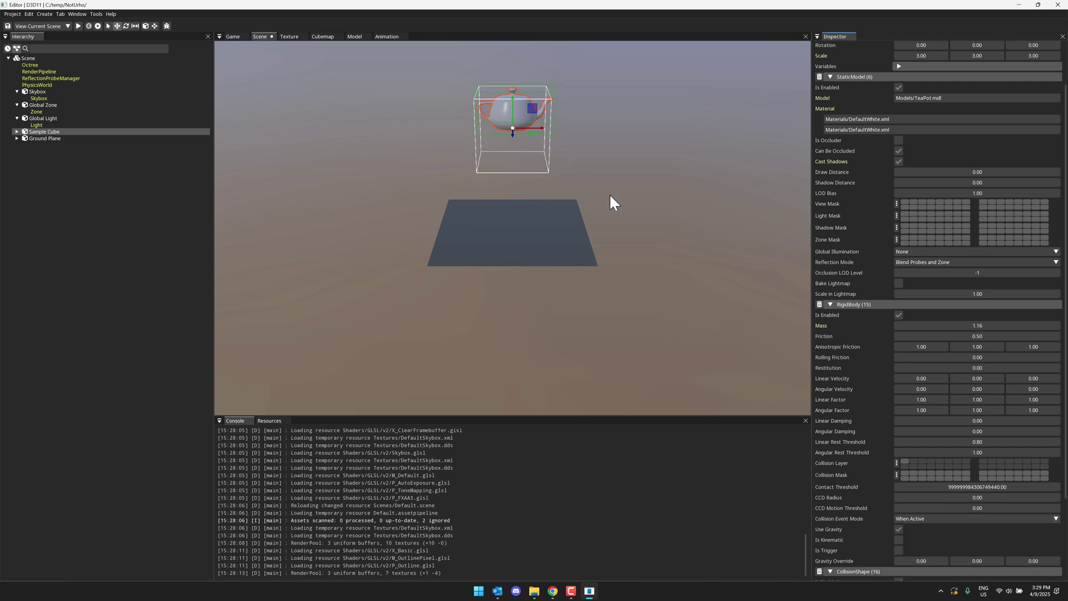
{"action": "scroll", "coordinate": [609, 193], "scroll_direction": "up", "scroll_amount": 3}
{"action": "scroll", "coordinate": [540, 149], "scroll_direction": "down", "scroll_amount": 1}
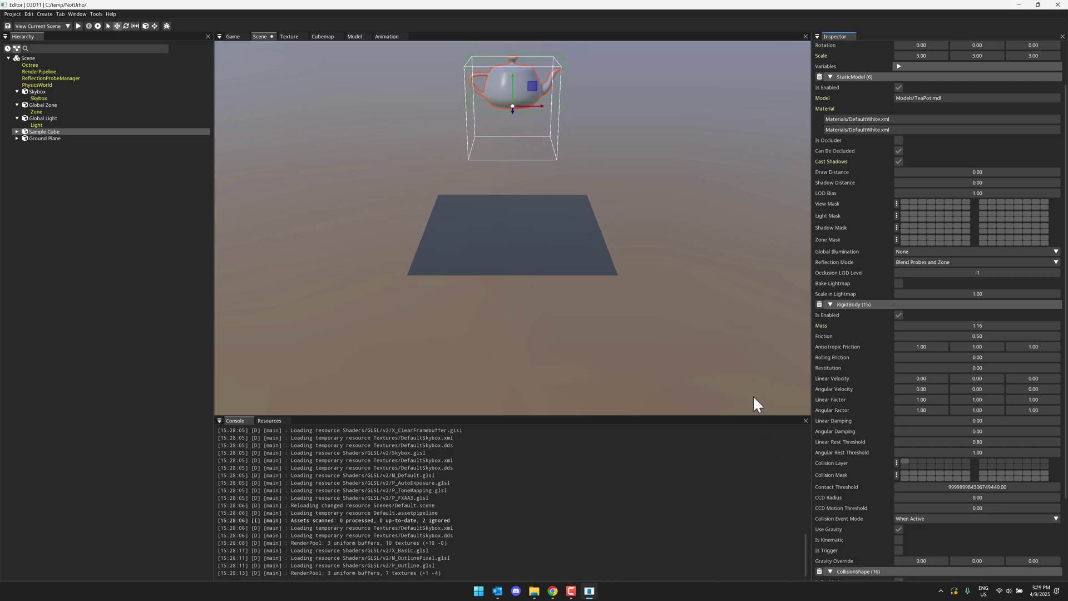
{"action": "scroll", "coordinate": [926, 499], "scroll_direction": "down", "scroll_amount": 2}
{"action": "left_click", "coordinate": [927, 499]}
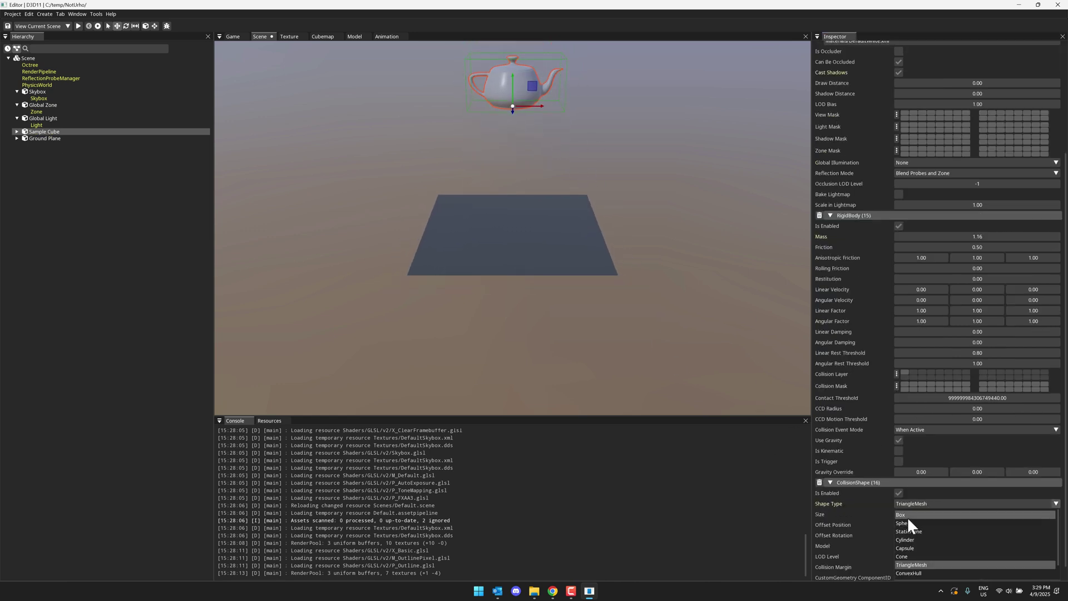
{"action": "left_click", "coordinate": [906, 515]}
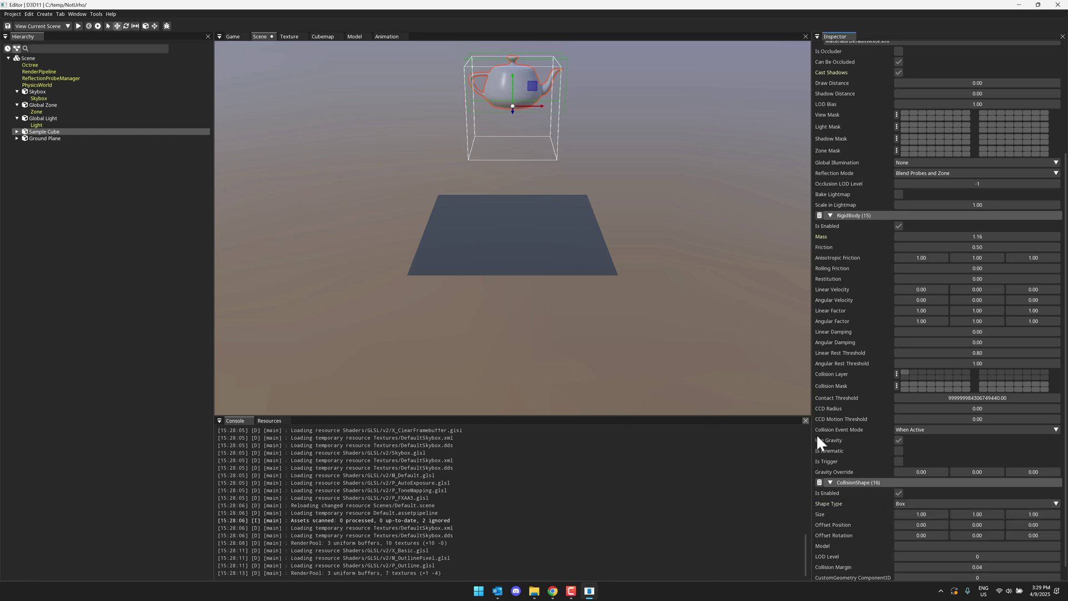
- Resize the collision box to 0.85 × 0.43 × 1.00 with a 0.27 Y offset
{"action": "right_click_drag", "start_coordinate": [648, 192], "coordinate": [637, 150]}
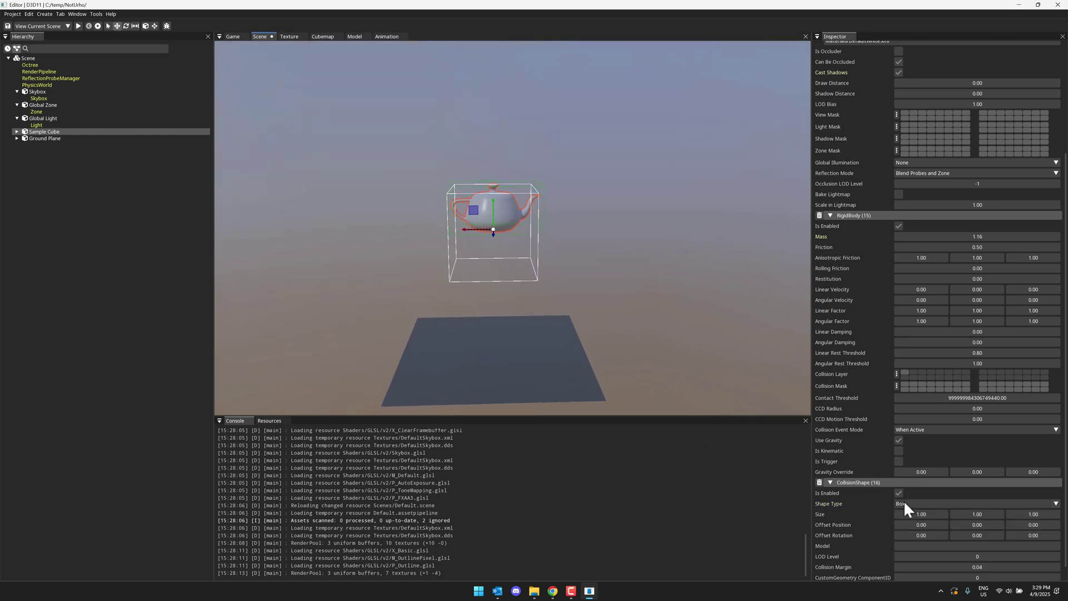
{"action": "left_click_drag", "start_coordinate": [929, 509], "coordinate": [967, 514]}
{"action": "mouse_move", "coordinate": [967, 514]}
{"action": "left_mouse_down"}
{"action": "mouse_move", "coordinate": [958, 512]}
{"action": "mouse_move", "coordinate": [983, 525]}
{"action": "left_mouse_up"}
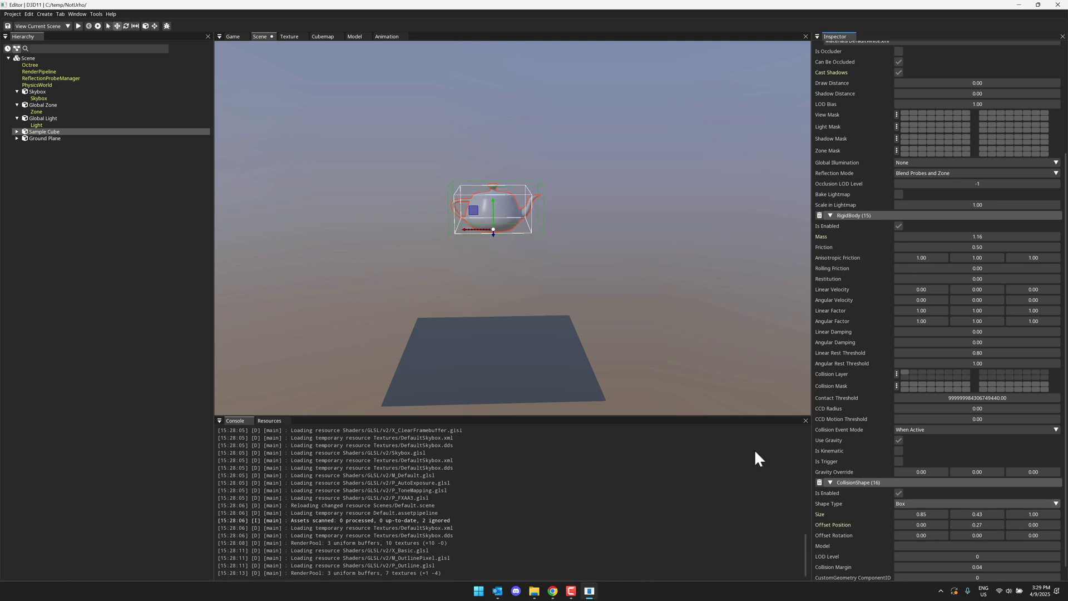
- Play the scene to watch the teapot drop onto the plane, then view the Texture and Model previews
{"action": "left_click", "coordinate": [79, 26]}
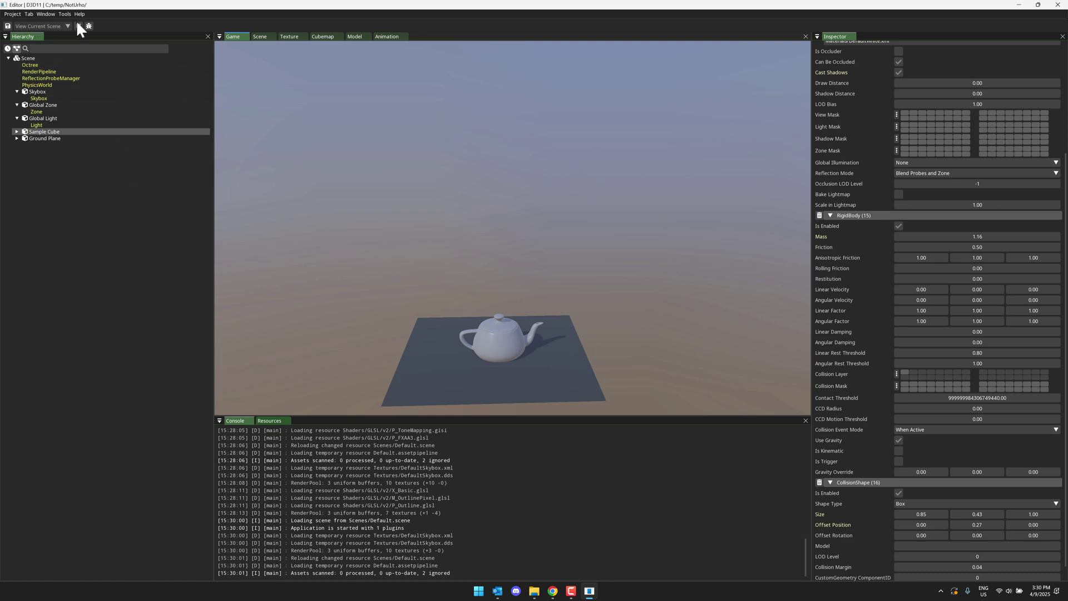
{"action": "left_click", "coordinate": [288, 37]}
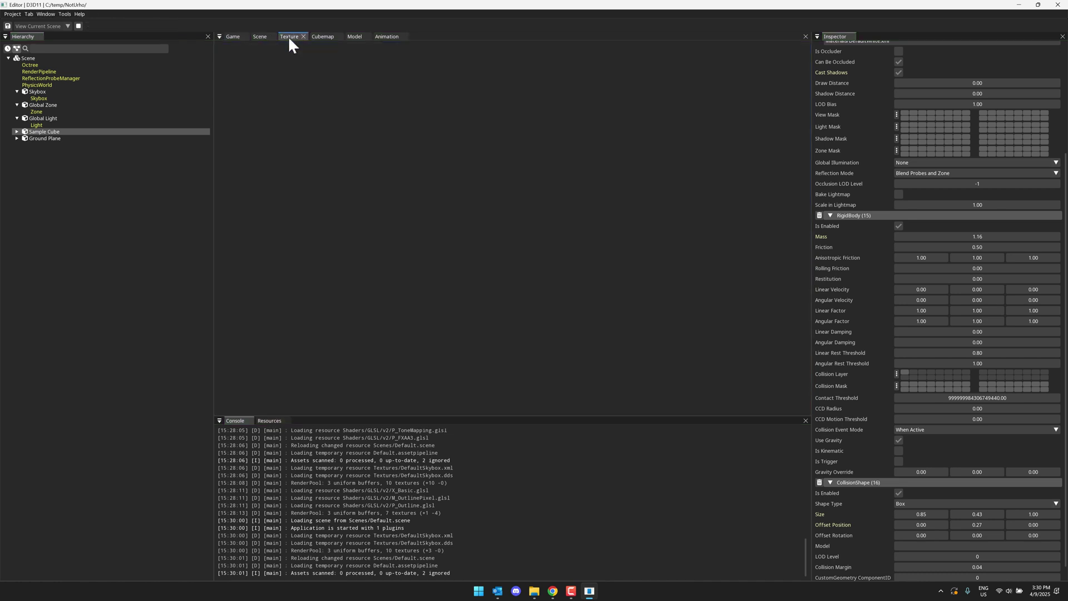
{"action": "left_click", "coordinate": [351, 36]}
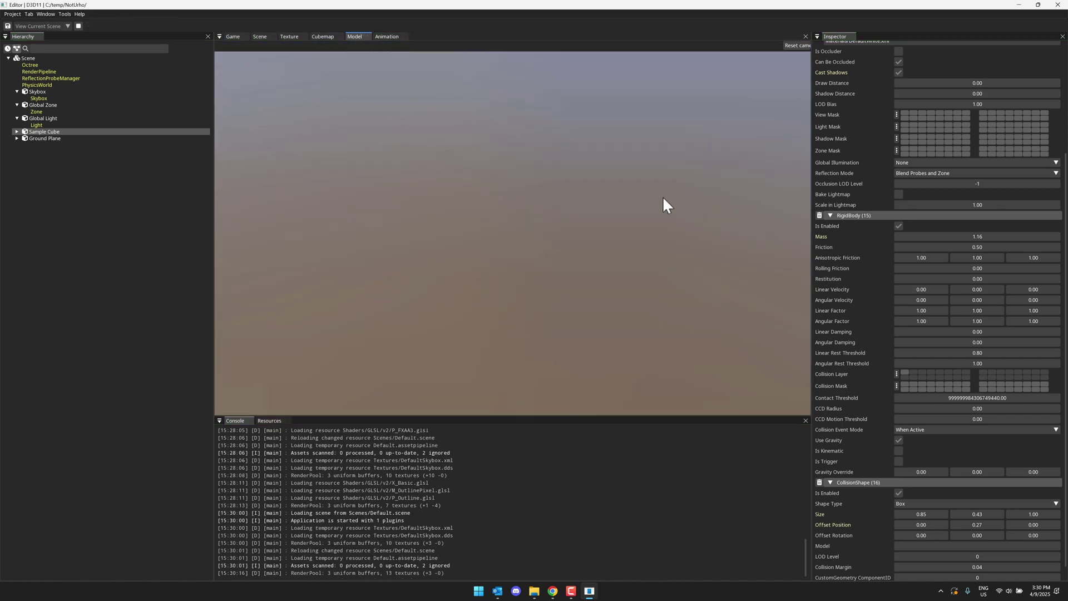
- Close the editor, return File Explorer to C:\temp, and open the Windows search
{"action": "left_click", "coordinate": [1055, 9]}
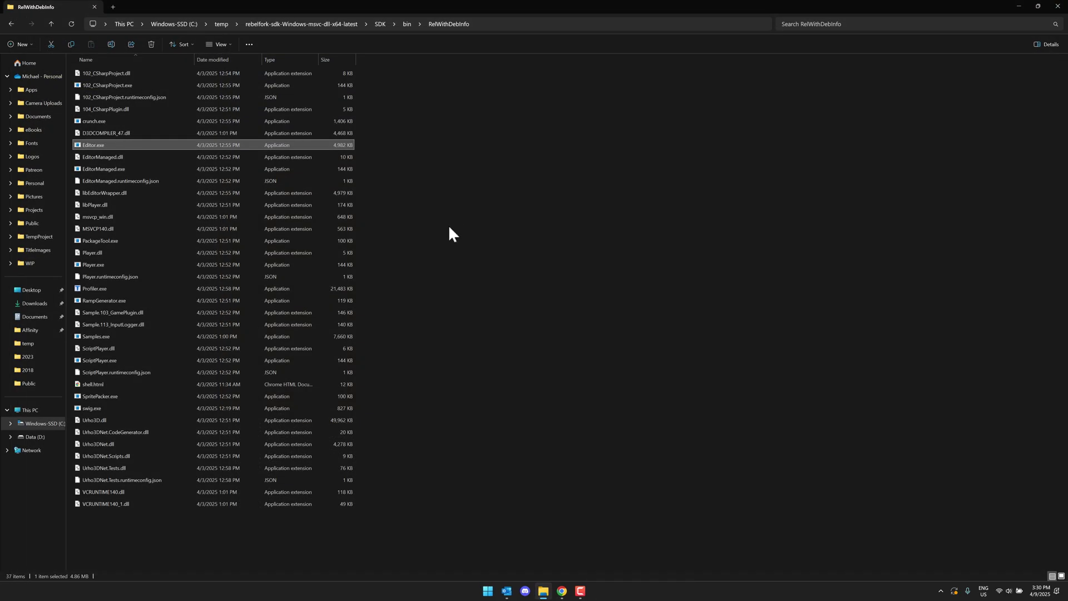
{"action": "left_click", "coordinate": [220, 23]}
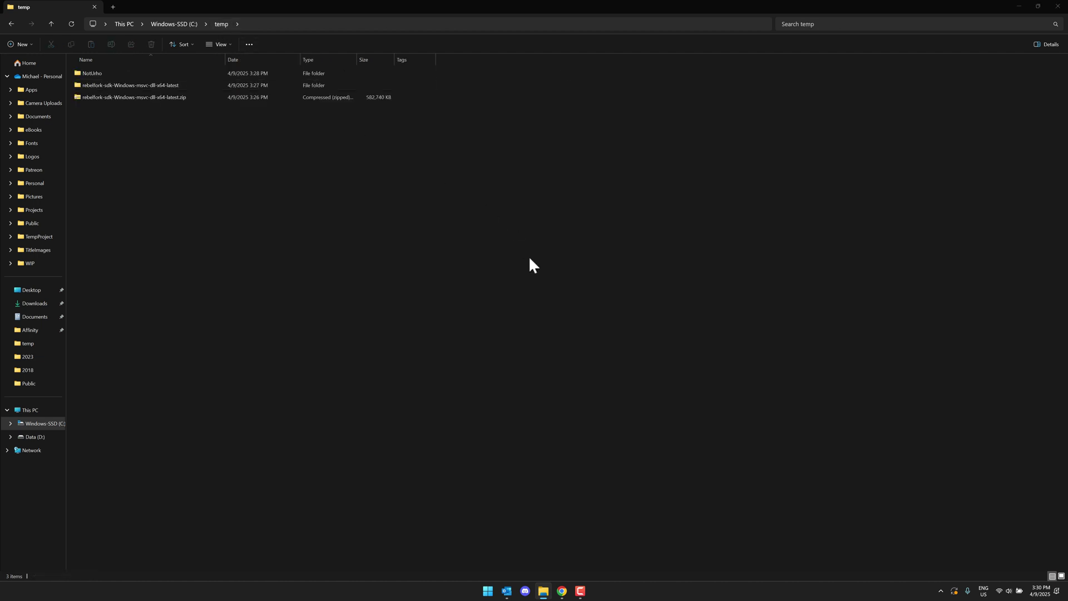
{"action": "key", "text": "super"}
- Launch Command Prompt from the search with cmd and maximize its window
{"action": "type", "text": "cmd"}
{"action": "key", "text": "Return"}
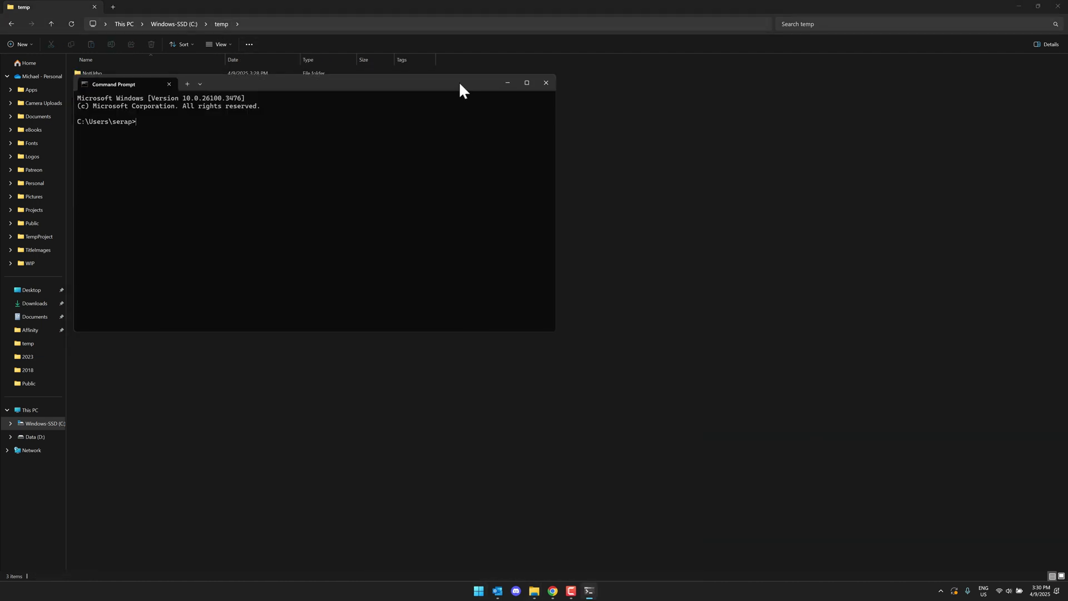
{"action": "double_click", "coordinate": [458, 83]}
{"action": "scroll", "coordinate": [569, 254], "scroll_direction": "up", "scroll_amount": 5, "text": "ctrl"}
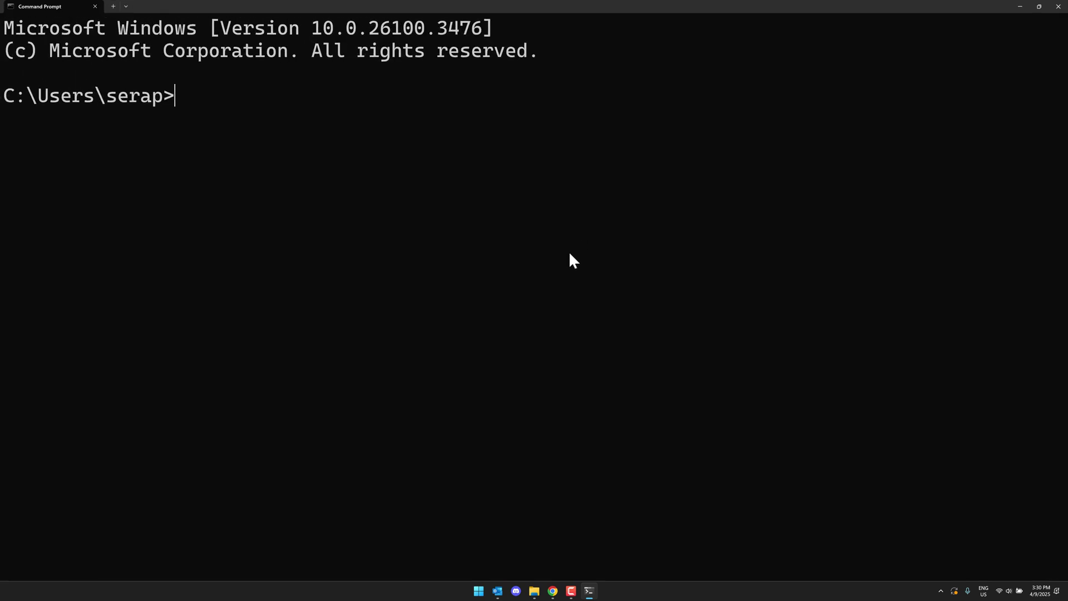
- Create a fork folder inside C:\temp and move into it
{"action": "type", "text": "cd \temp"}
{"action": "key", "text": "Return"}
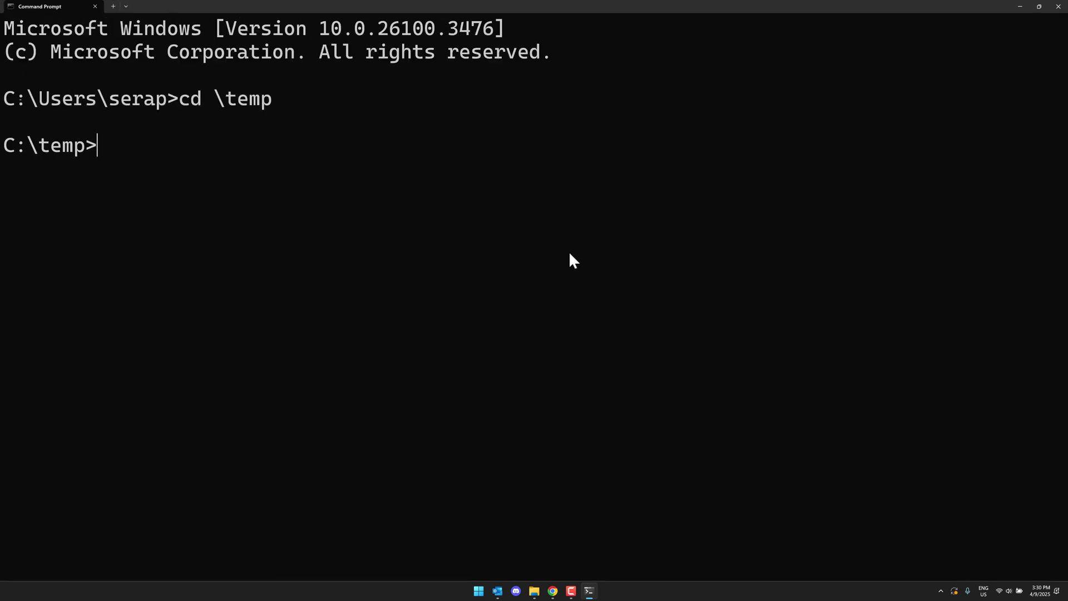
{"action": "type", "text": "dir"}
{"action": "key", "text": "Return"}
{"action": "type", "text": "mkdir "}
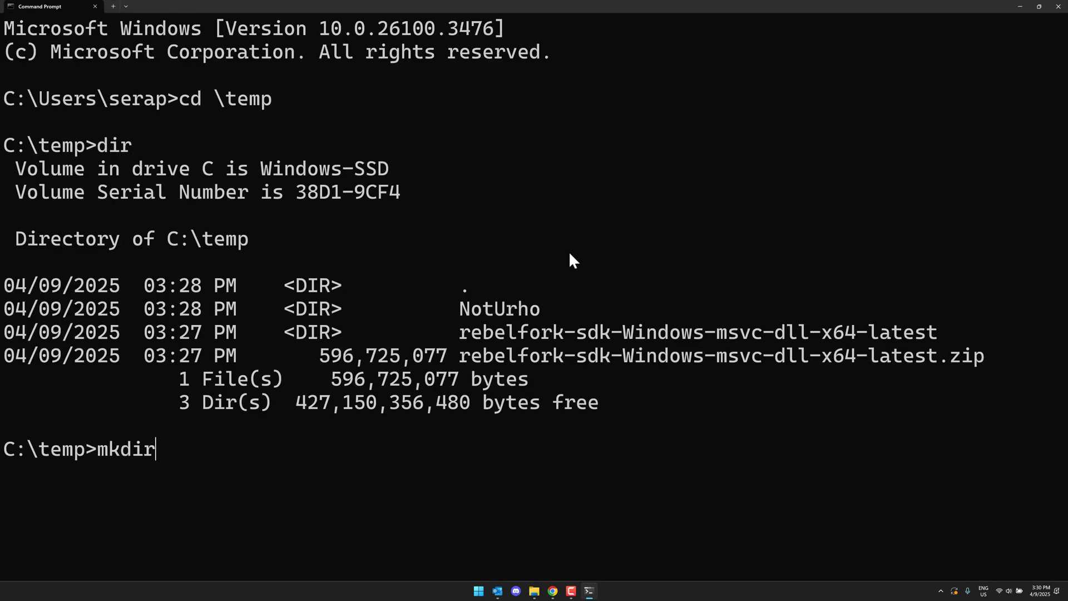
{"action": "type", "text": "fork"}
{"action": "key", "text": "Return"}
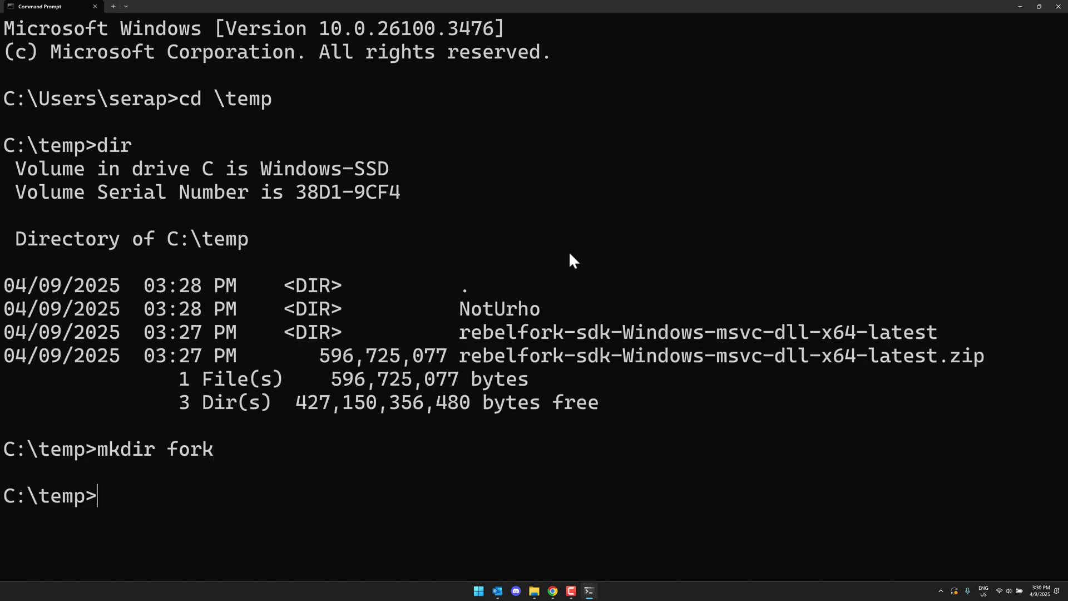
{"action": "type", "text": "cd fork"}
{"action": "key", "text": "Return"}
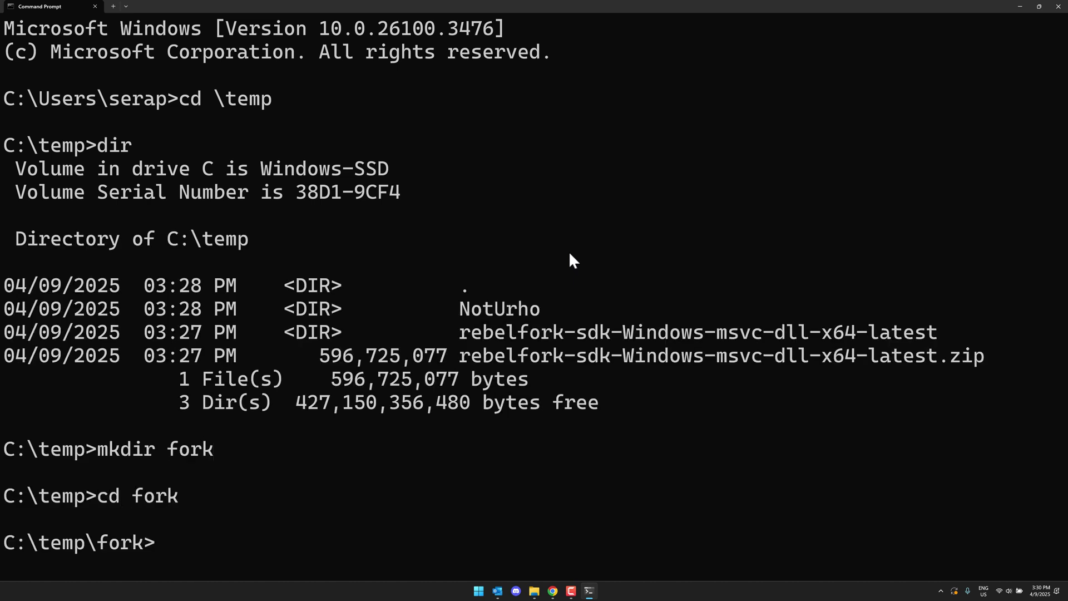
- Install the rbfx.template.thirdperson template package (0.0.61) with dotnet new install
{"action": "type", "text": "dot ne"}
{"action": "key", "text": "BackSpace"}
{"action": "key", "text": "BackSpace"}
{"action": "key", "text": "BackSpace"}
{"action": "type", "text": "net "}
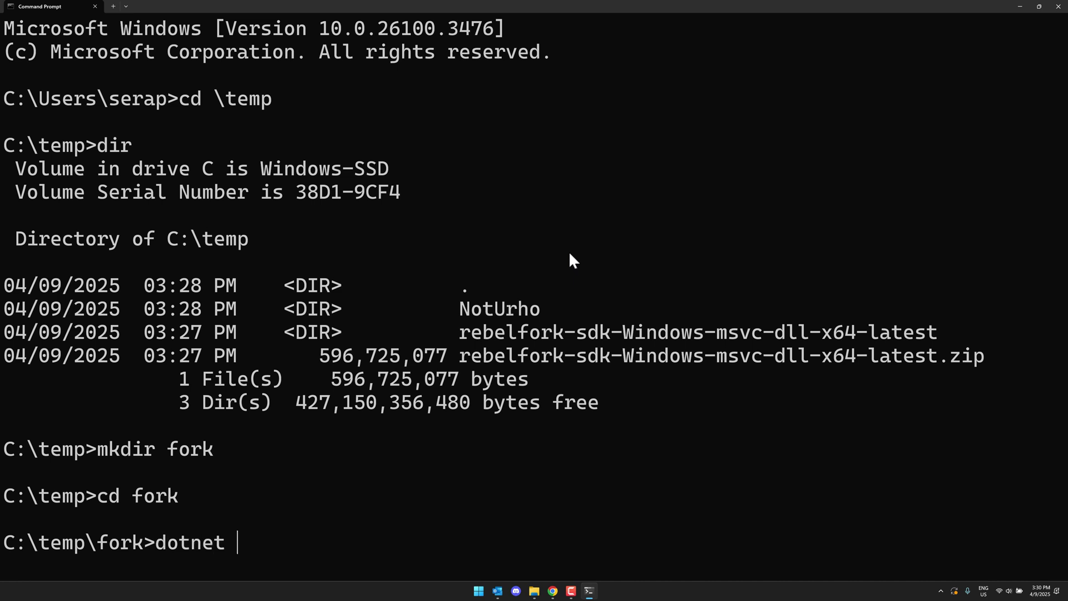
{"action": "type", "text": "new install "}
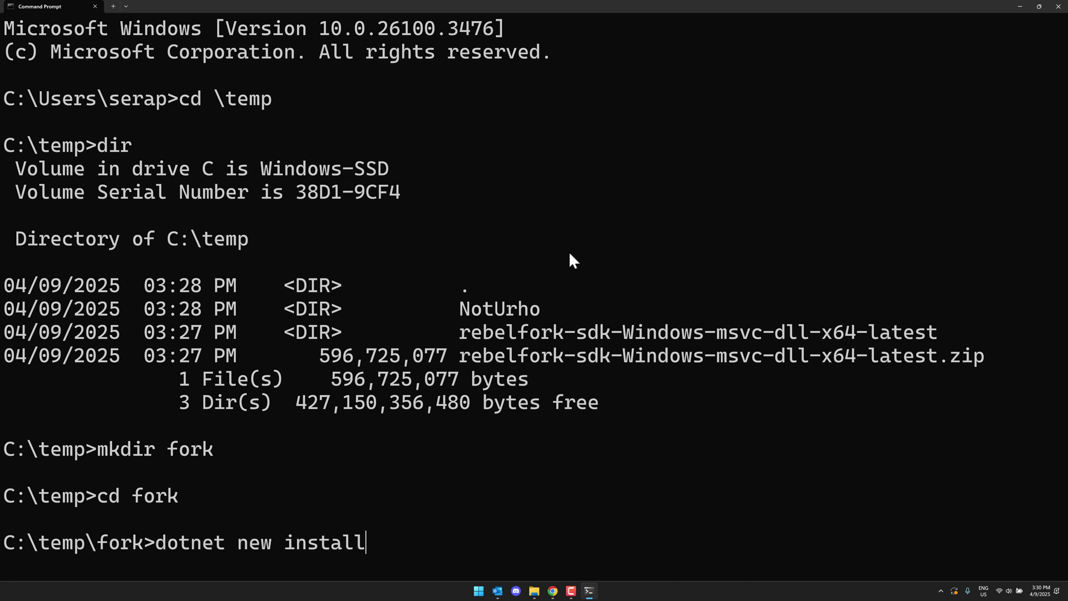
{"action": "type", "text": "rbfx.template.thirdperson"}
{"action": "key", "text": "Return"}
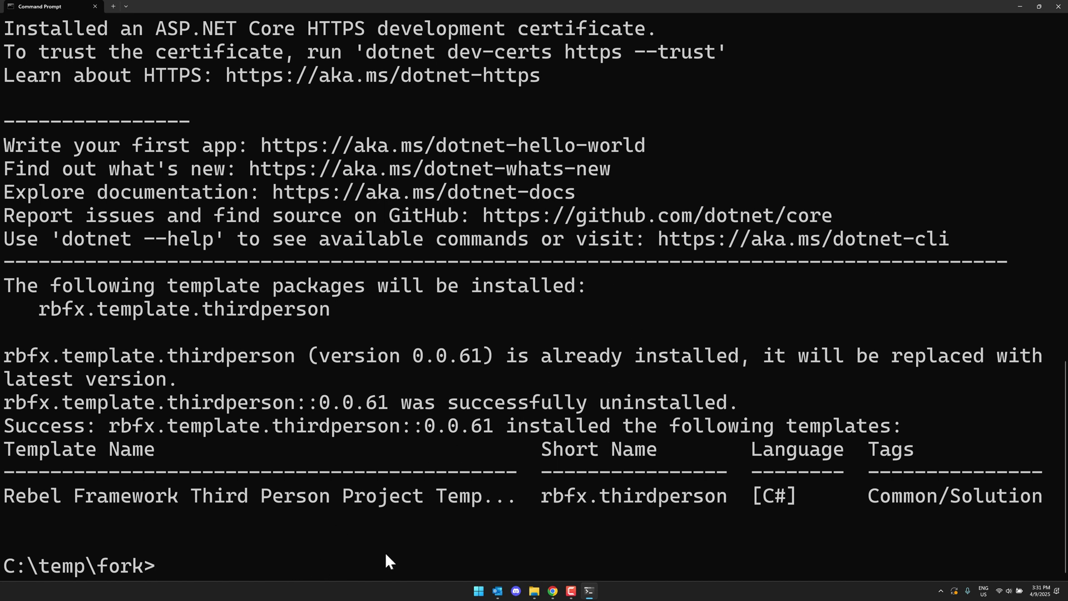
- Generate a MyGame project with dotnet new rbfx.thirdperson -n MyGame
{"action": "type", "text": "dotnet new r"}
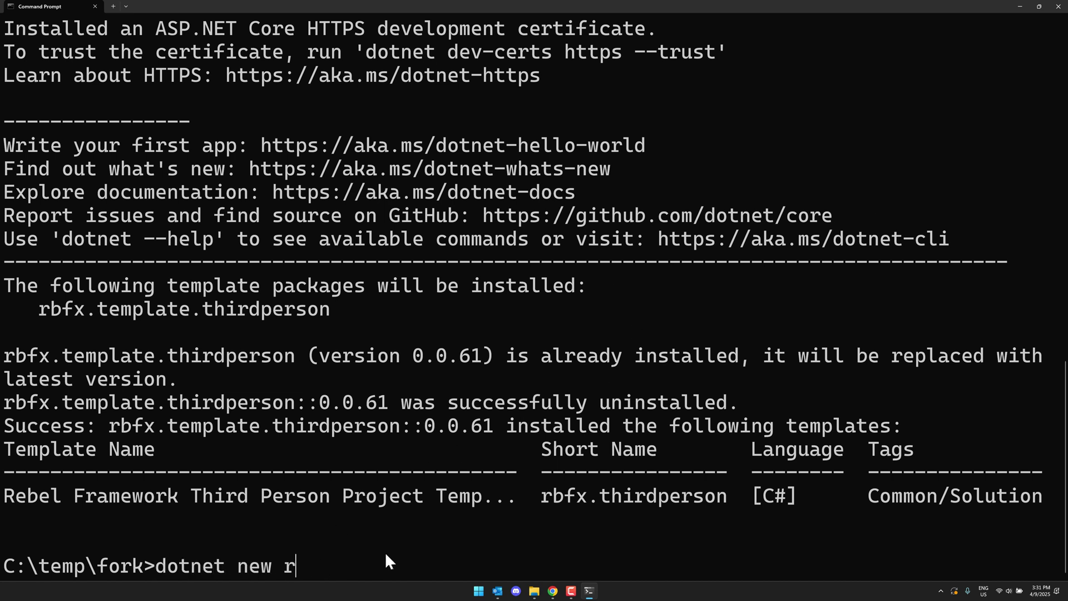
{"action": "type", "text": "bfx.thrdpe"}
{"action": "key", "text": "BackSpace"}
{"action": "key", "text": "BackSpace"}
{"action": "key", "text": "BackSpace"}
{"action": "type", "text": "irdperson -n "}
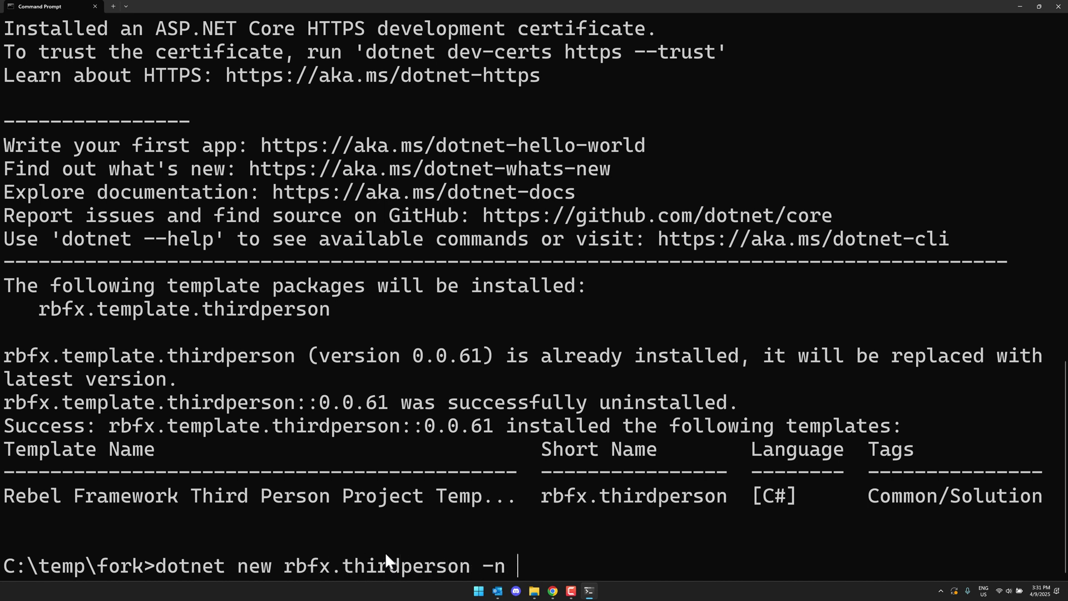
{"action": "type", "text": "MyGame"}
{"action": "key", "text": "Return"}
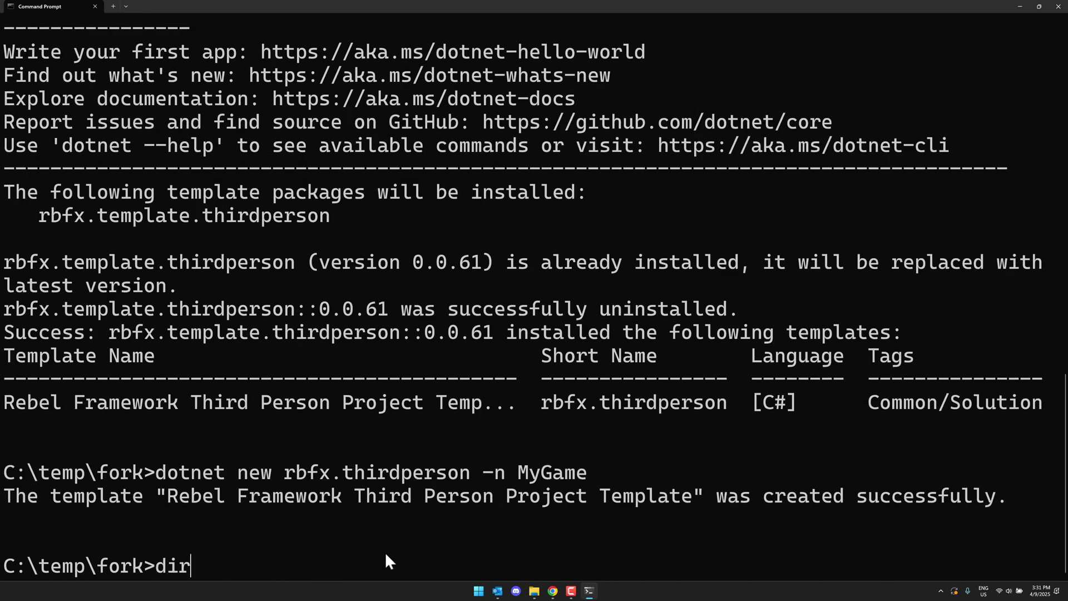
- List the generated project files and enter MyGame.sln to open the solution
{"action": "type", "text": "dir"}
{"action": "key", "text": "Return"}
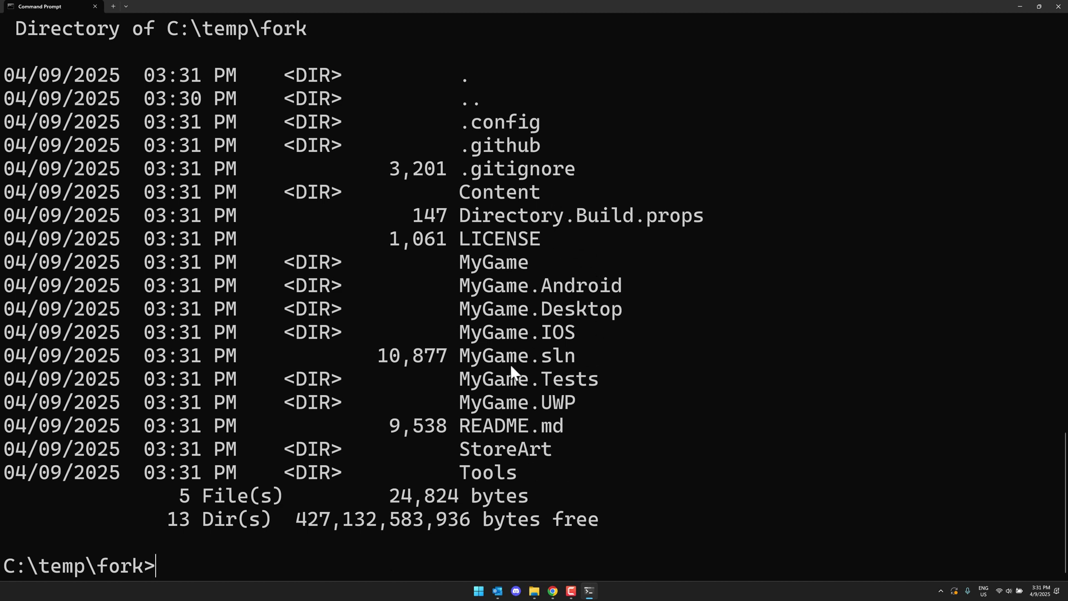
{"action": "type", "text": "MyGame.sln"}
- Open MyGame.sln in Visual Studio, dismissing the missing UWP SDK prompt
{"action": "key", "text": "Return"}
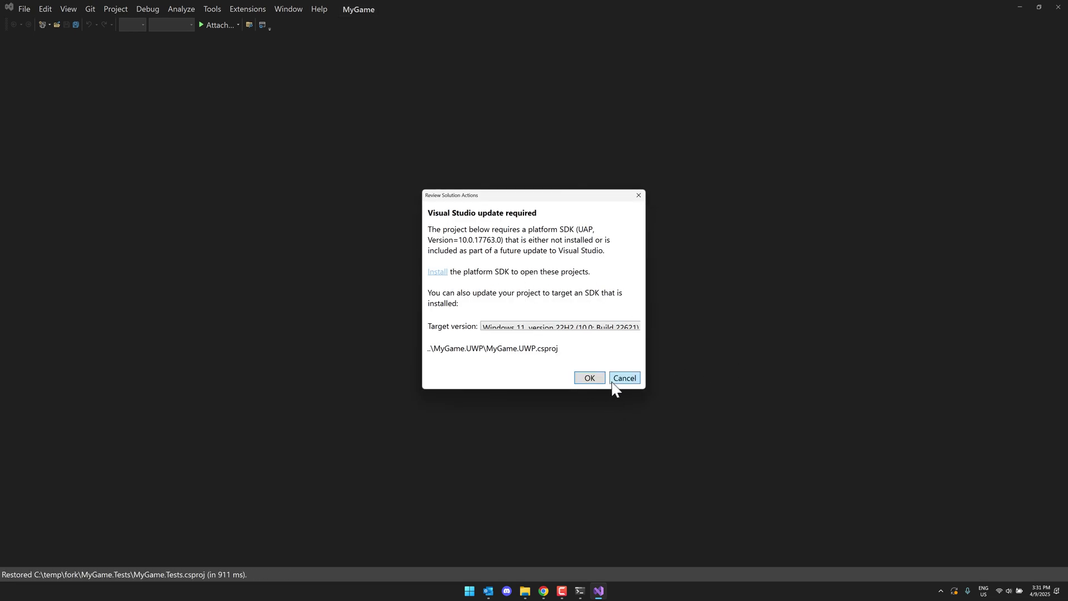
{"action": "left_click", "coordinate": [593, 376]}
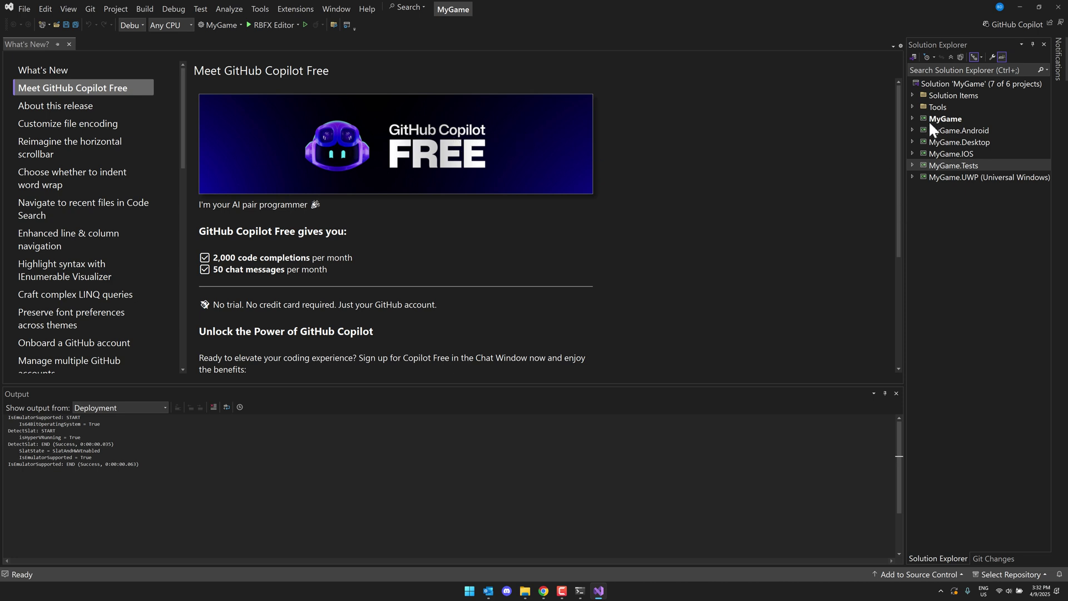
{"action": "left_click", "coordinate": [912, 118]}
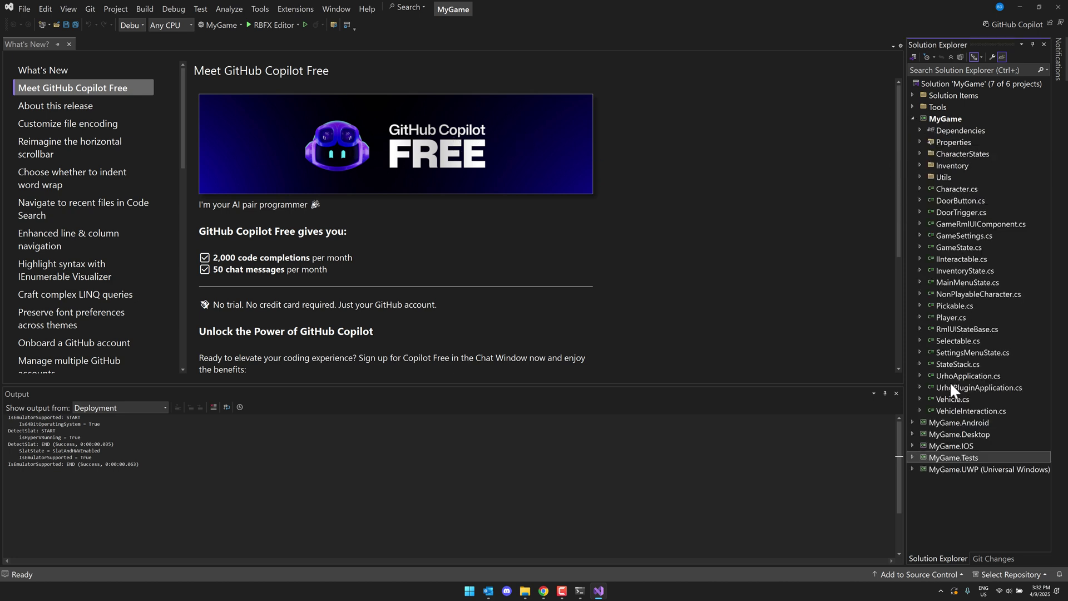
{"action": "left_click", "coordinate": [912, 118]}
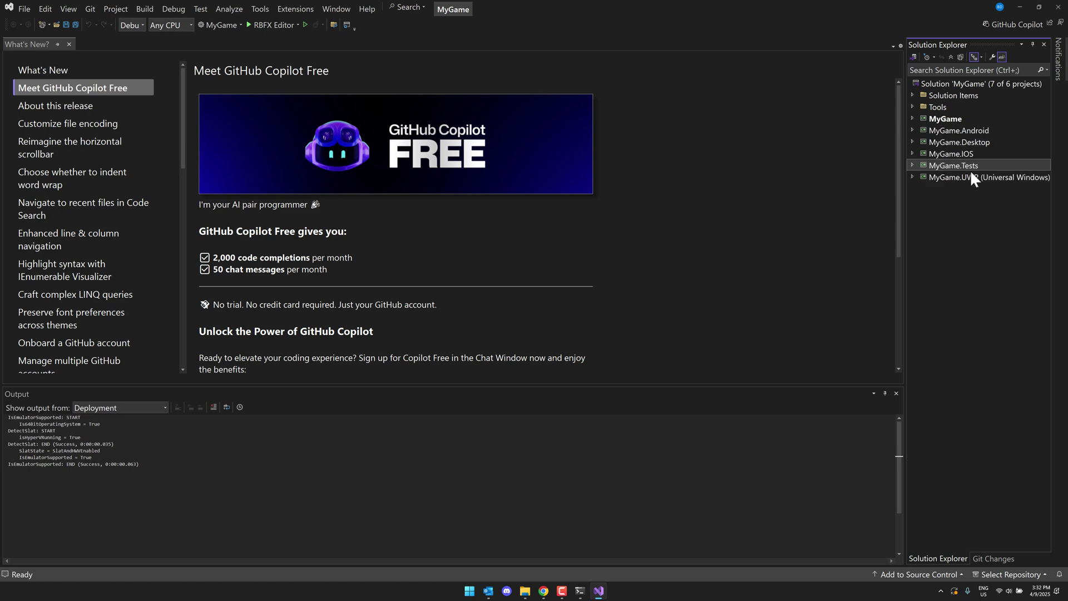
- Make MyGame.Desktop the startup project, then build and run it
{"action": "double_click", "coordinate": [967, 146]}
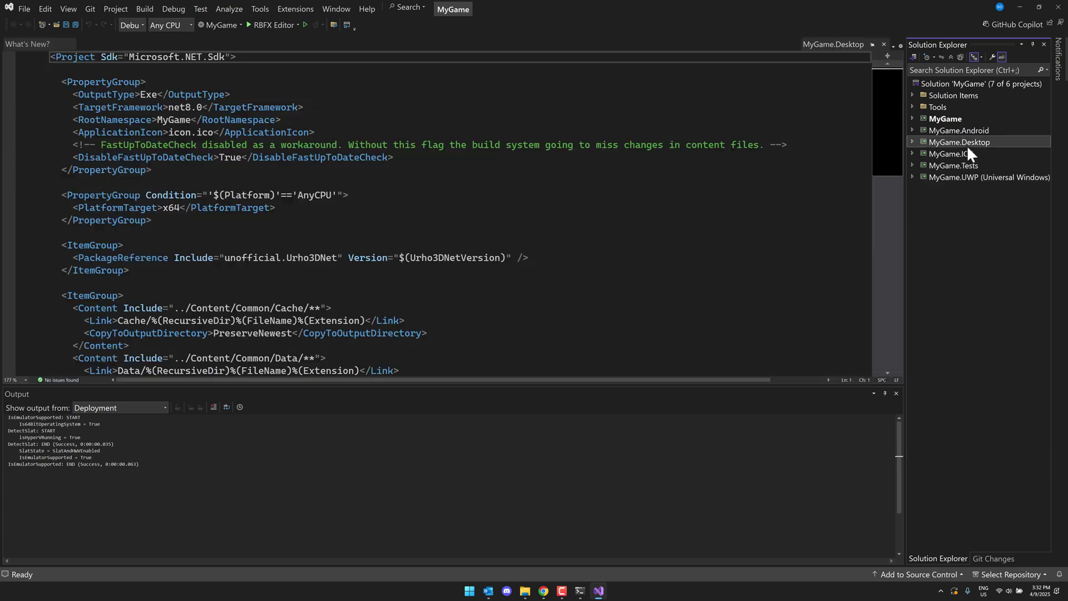
{"action": "right_click", "coordinate": [971, 146]}
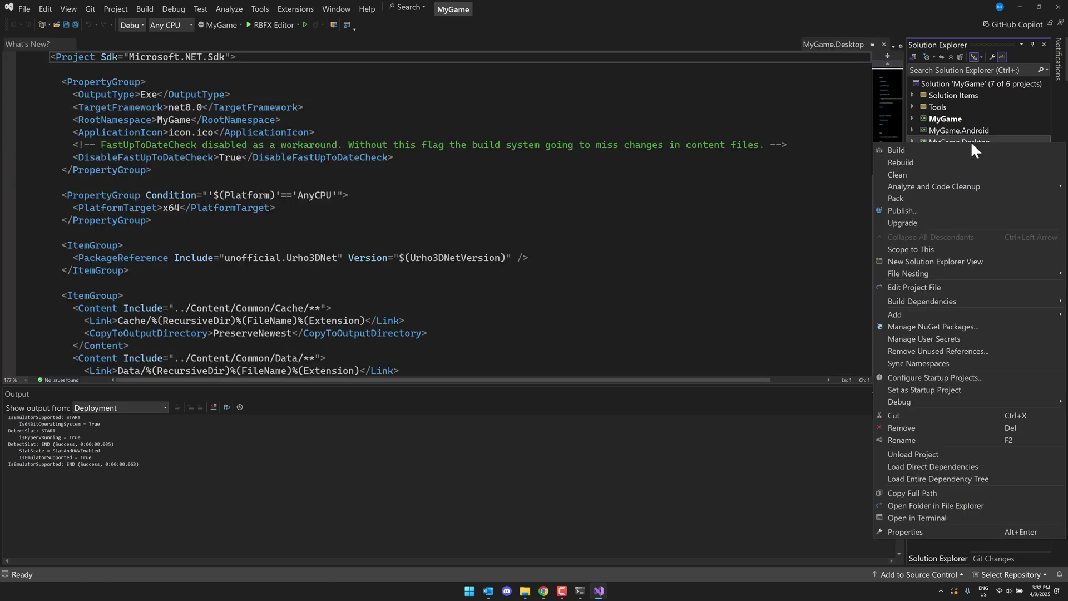
{"action": "left_click", "coordinate": [928, 389]}
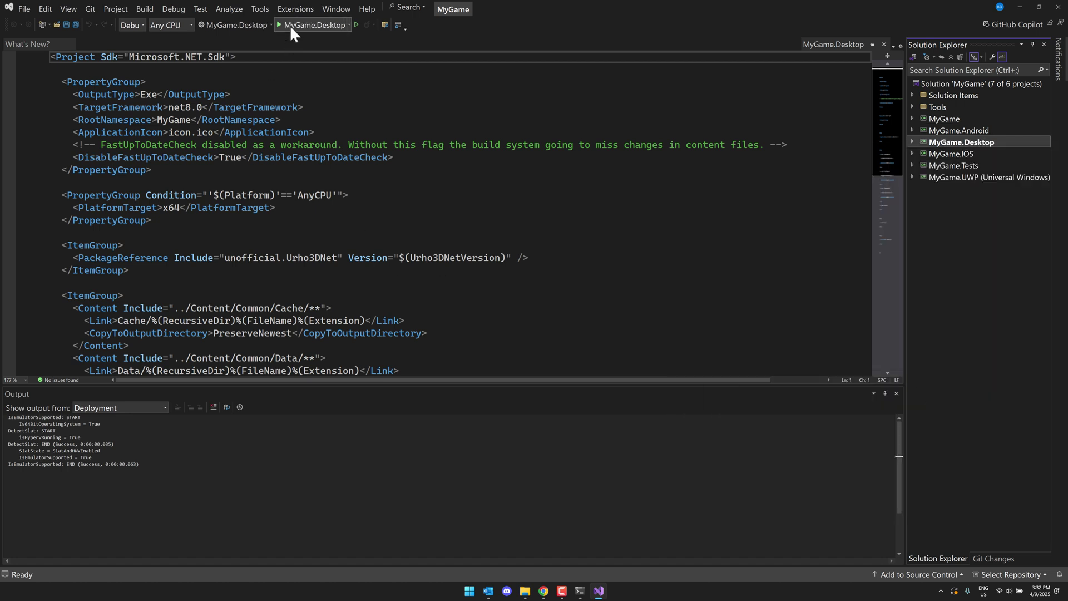
{"action": "left_click", "coordinate": [290, 26]}
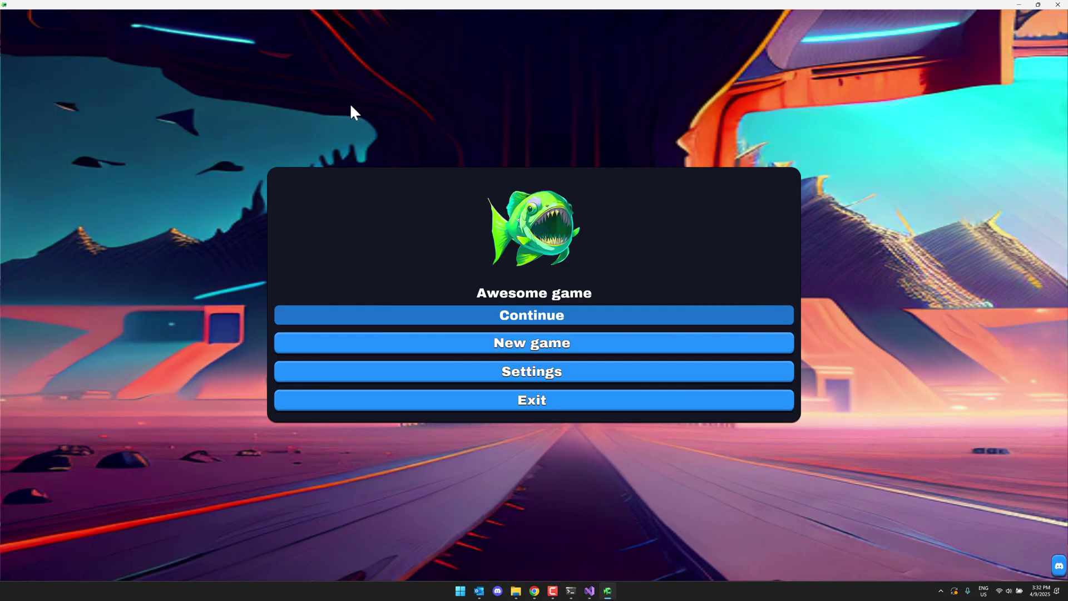
- Start a new game, walk through the station lifting a crate, then return to the menu
{"action": "left_click", "coordinate": [548, 342]}
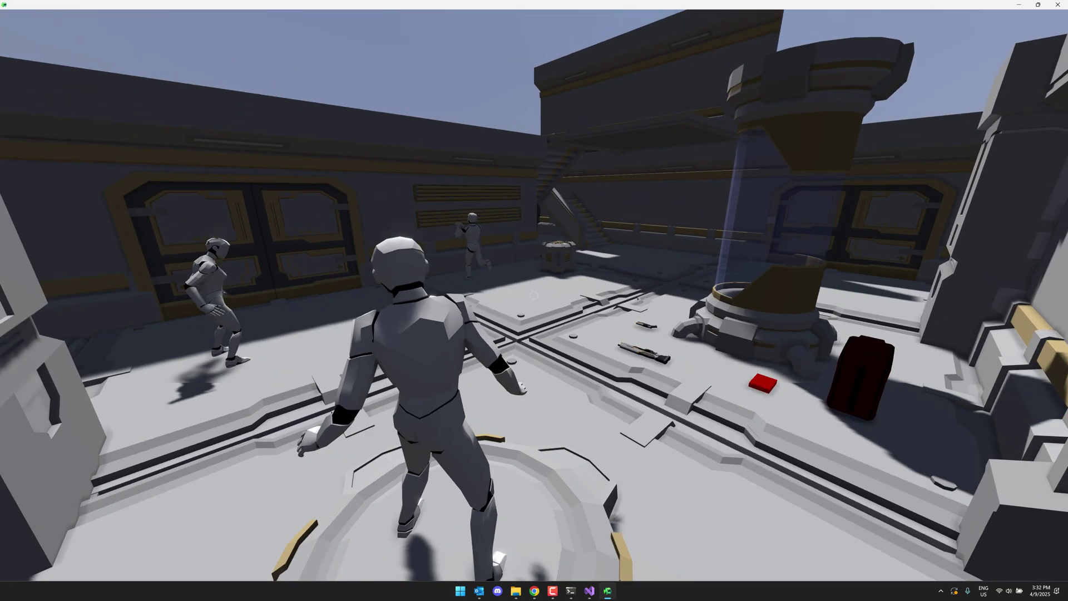
{"action": "key", "text": "w"}
{"action": "key", "text": "w"}
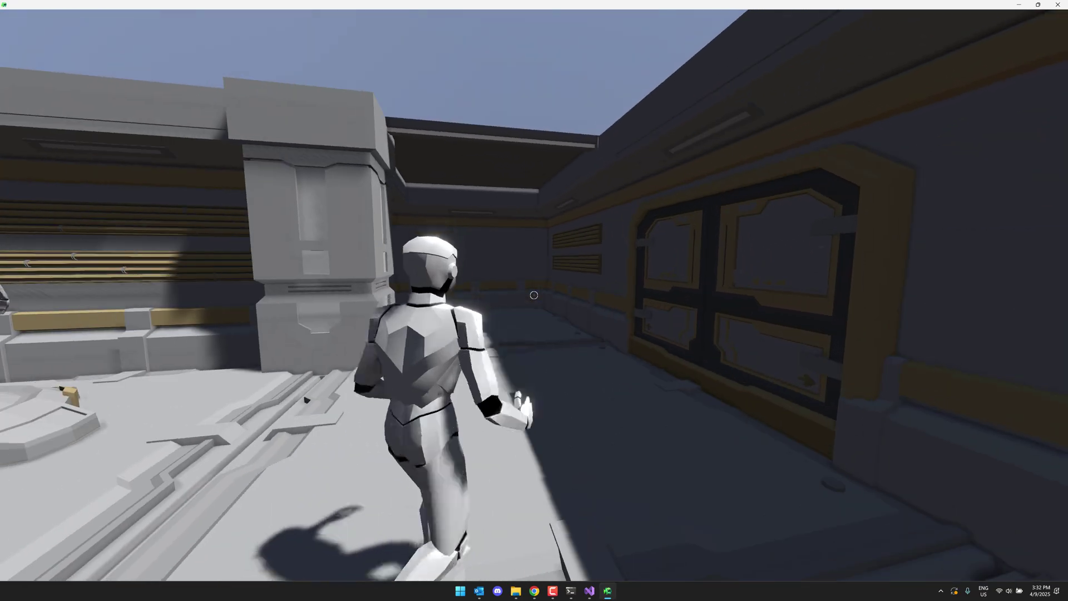
{"action": "key", "text": "w"}
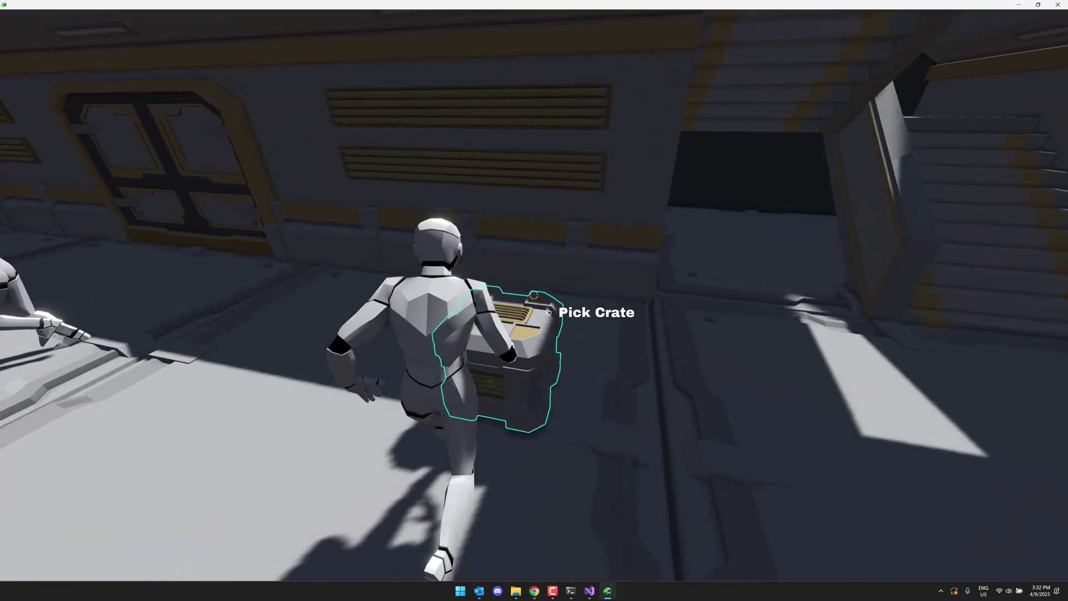
{"action": "key", "text": "e"}
{"action": "key", "text": "w"}
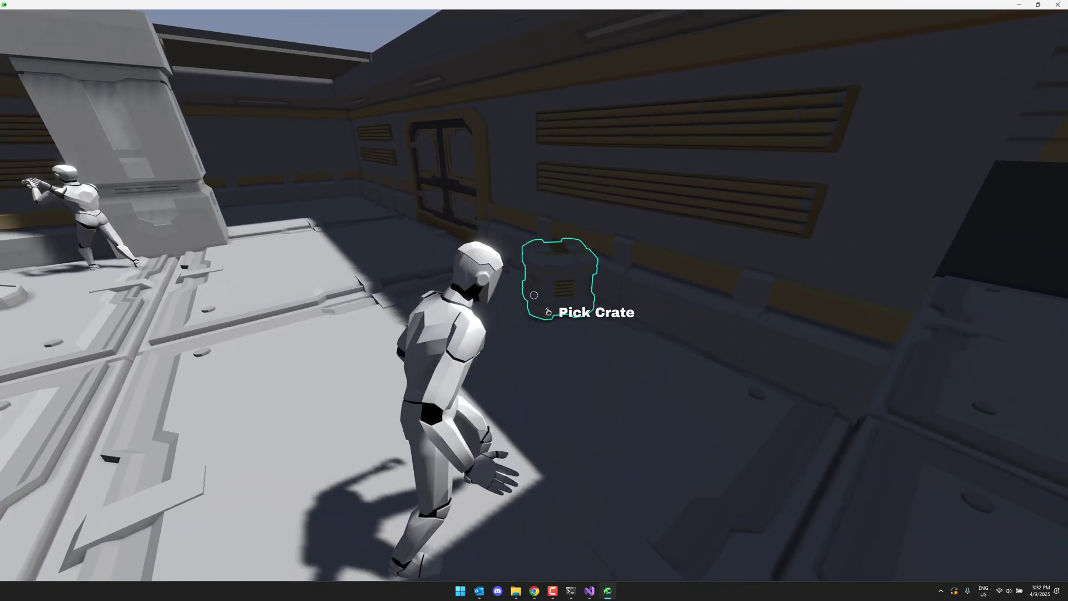
{"action": "key", "text": "w"}
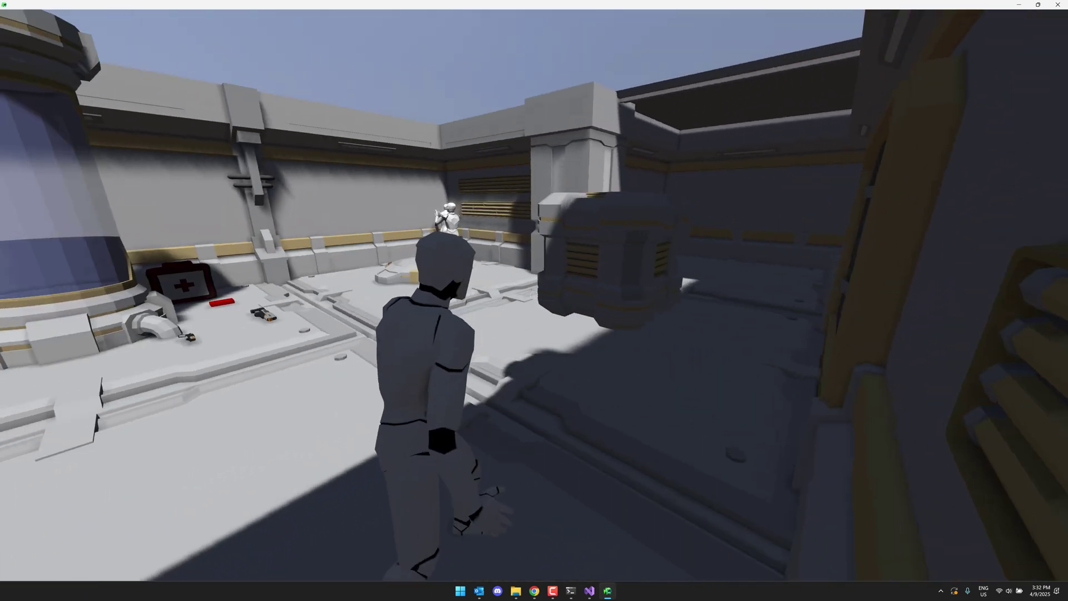
{"action": "key", "text": "w"}
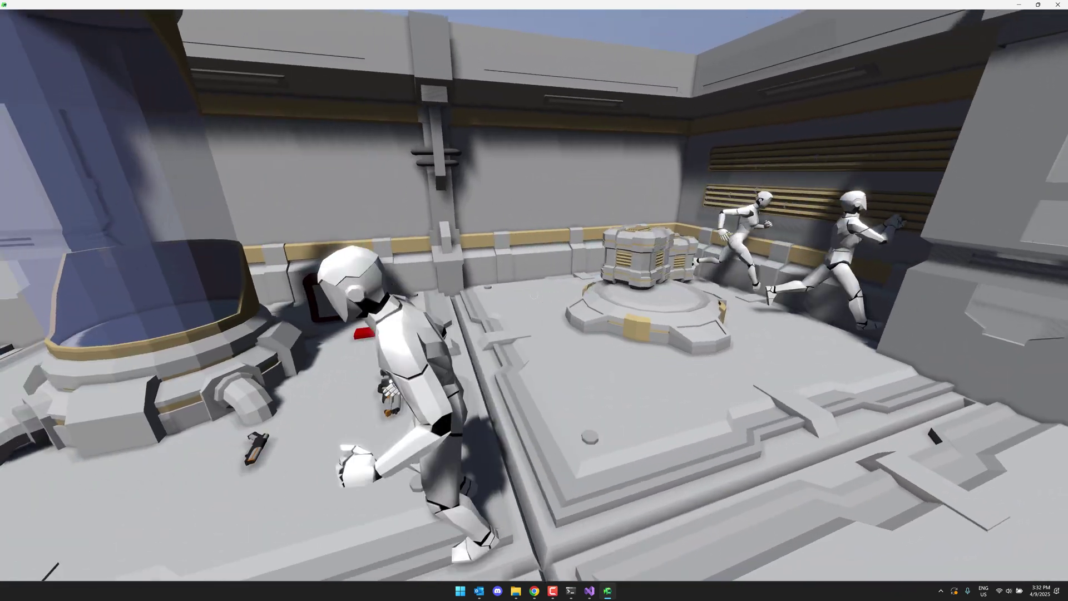
{"action": "key", "text": "w"}
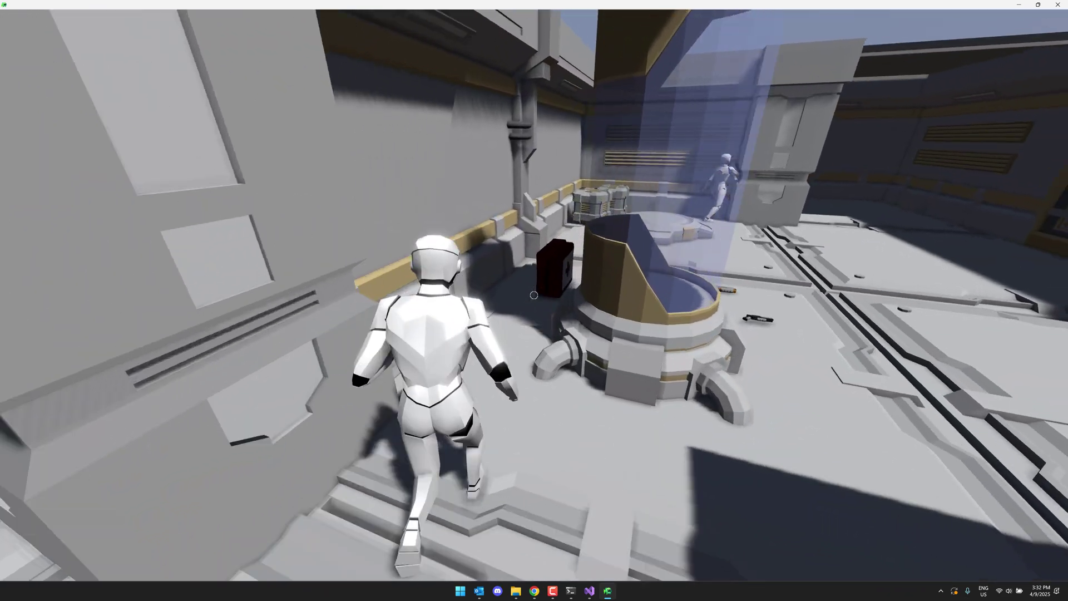
{"action": "key", "text": "w"}
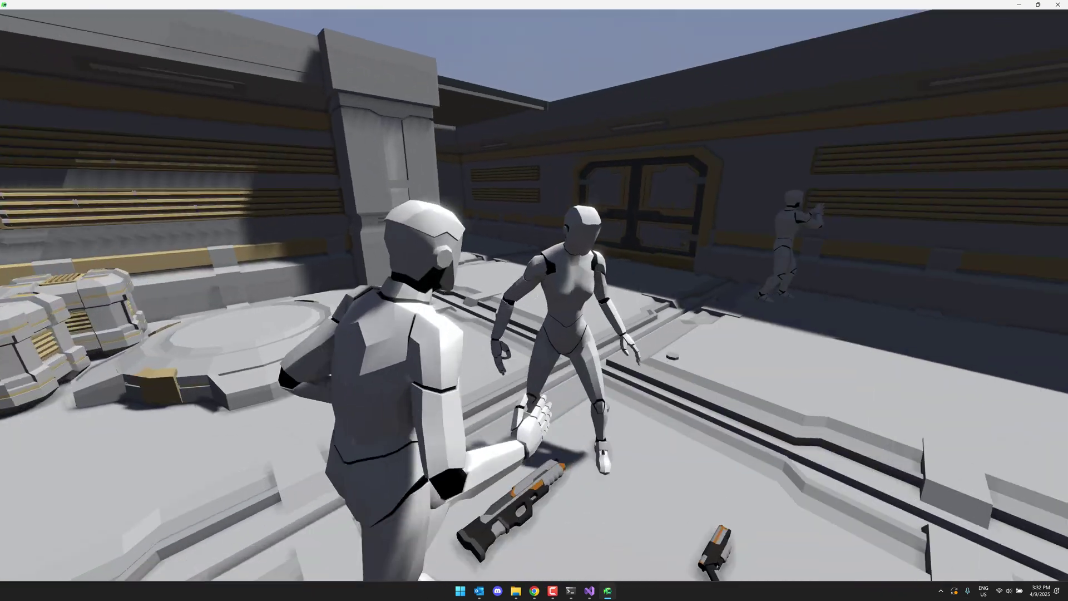
{"action": "key", "text": "Escape"}
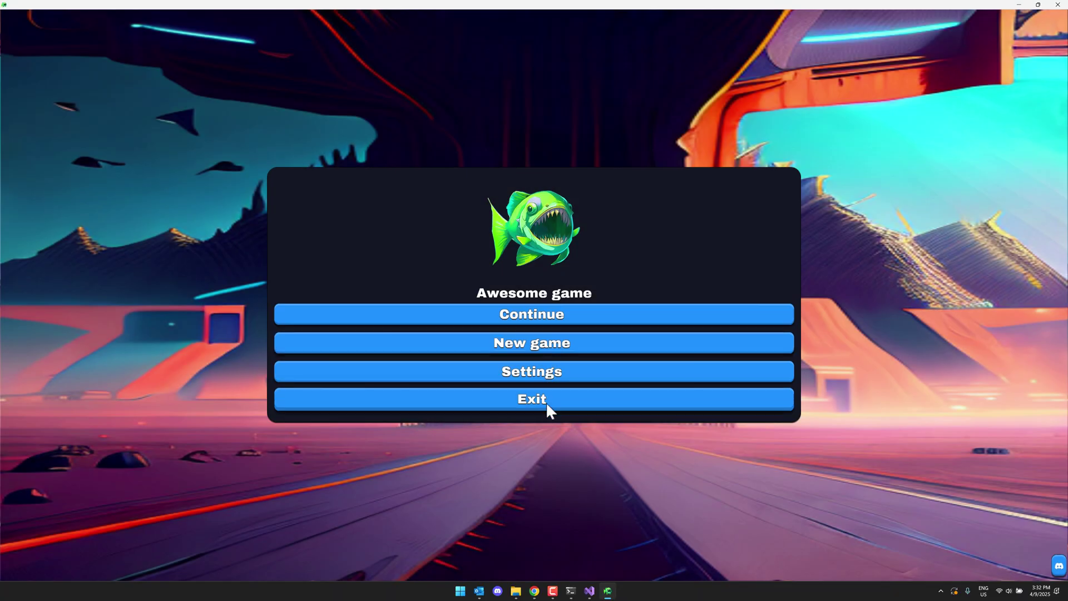
- Exit the game, close the debug console, and expand the MyGame project in Solution Explorer
{"action": "left_click", "coordinate": [546, 402]}
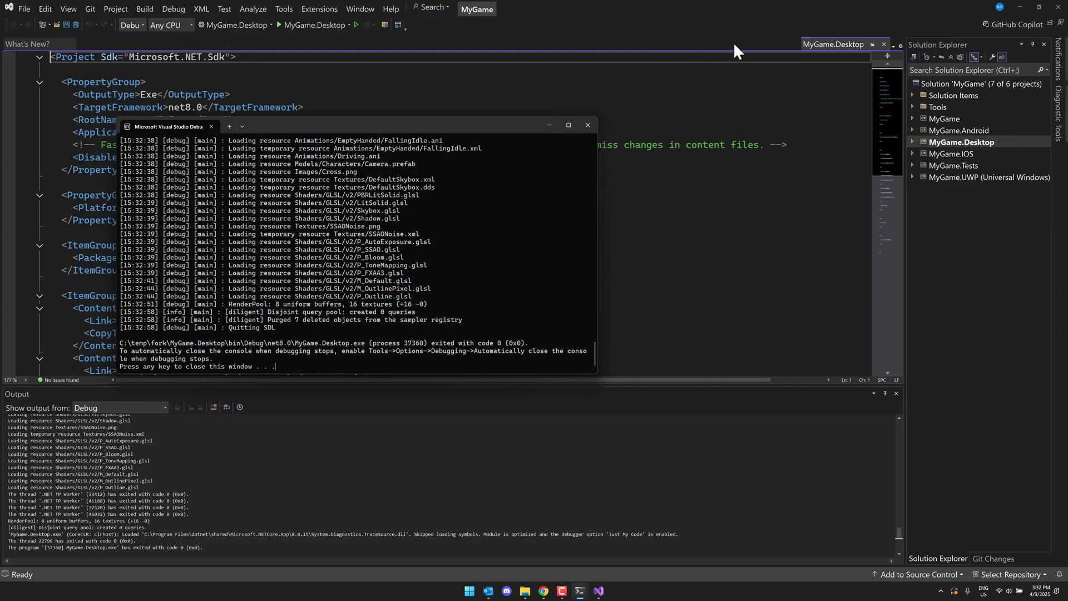
{"action": "key", "text": "Return"}
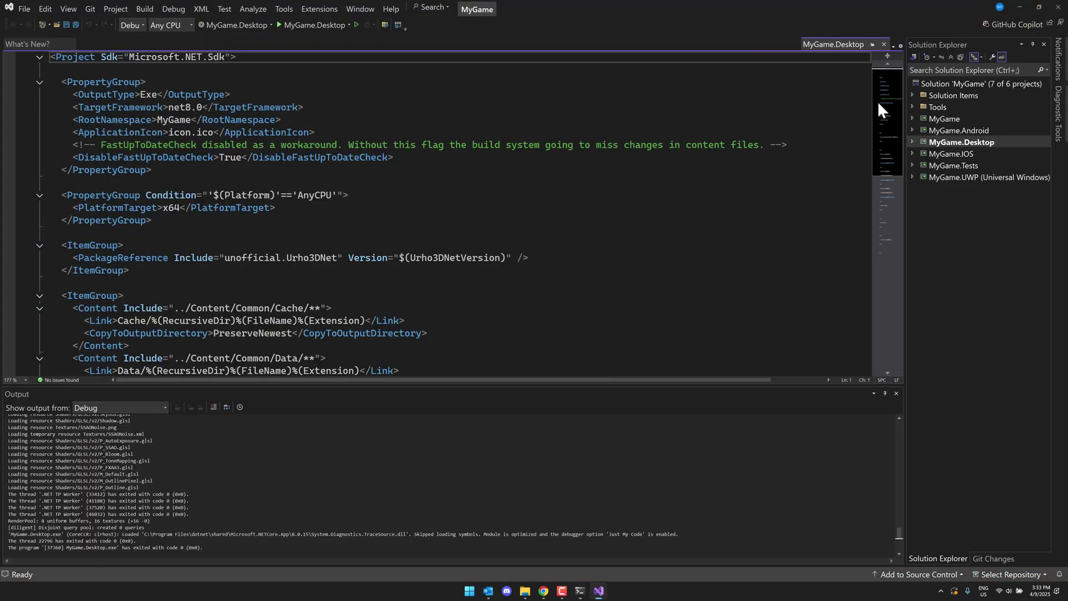
{"action": "left_click", "coordinate": [974, 132]}
{"action": "left_click", "coordinate": [976, 153]}
{"action": "left_click", "coordinate": [979, 132]}
{"action": "left_click", "coordinate": [970, 143]}
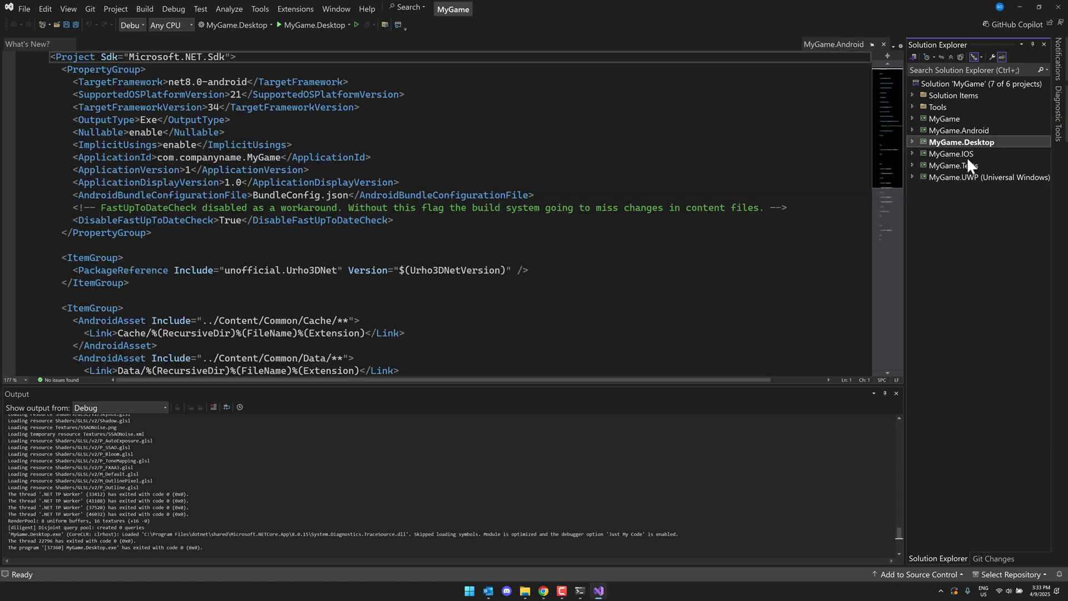
{"action": "left_click", "coordinate": [943, 119]}
{"action": "left_click", "coordinate": [912, 119]}
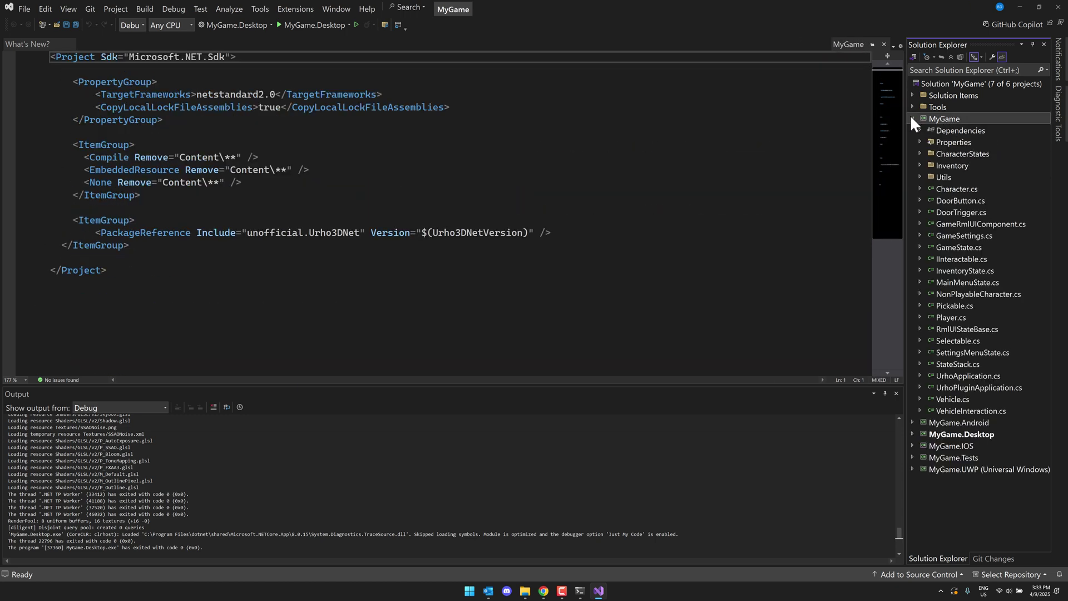
- Open MainMenuState.cs and look over the MainMenuState class
{"action": "double_click", "coordinate": [959, 281]}
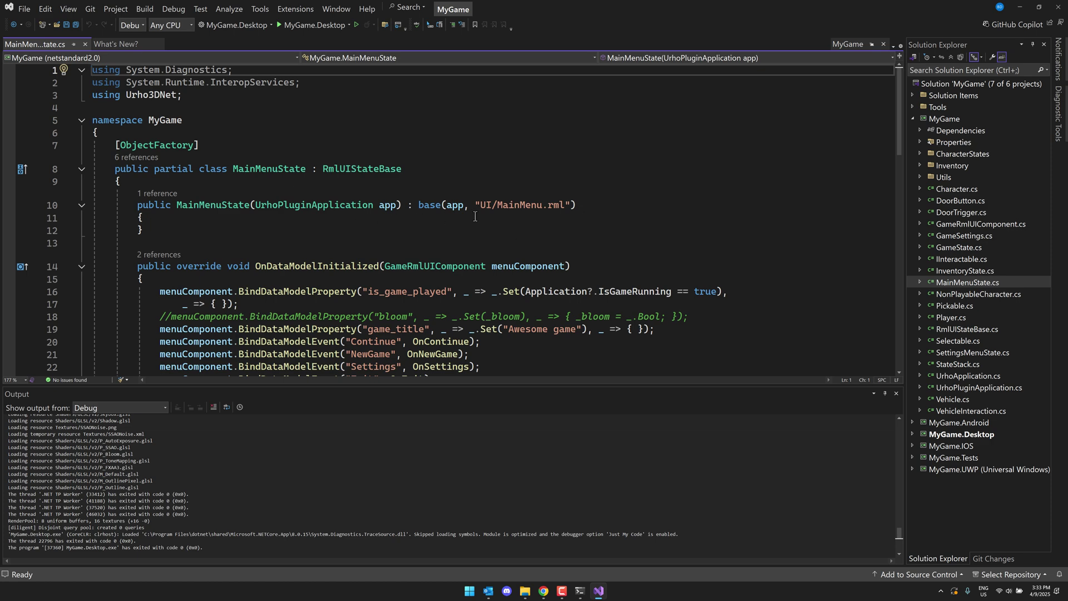
{"action": "scroll", "coordinate": [423, 205], "scroll_direction": "down", "scroll_amount": 2}
{"action": "scroll", "coordinate": [312, 186], "scroll_direction": "up", "scroll_amount": 2}
{"action": "left_click", "coordinate": [395, 169]}
{"action": "left_click", "coordinate": [283, 168]}
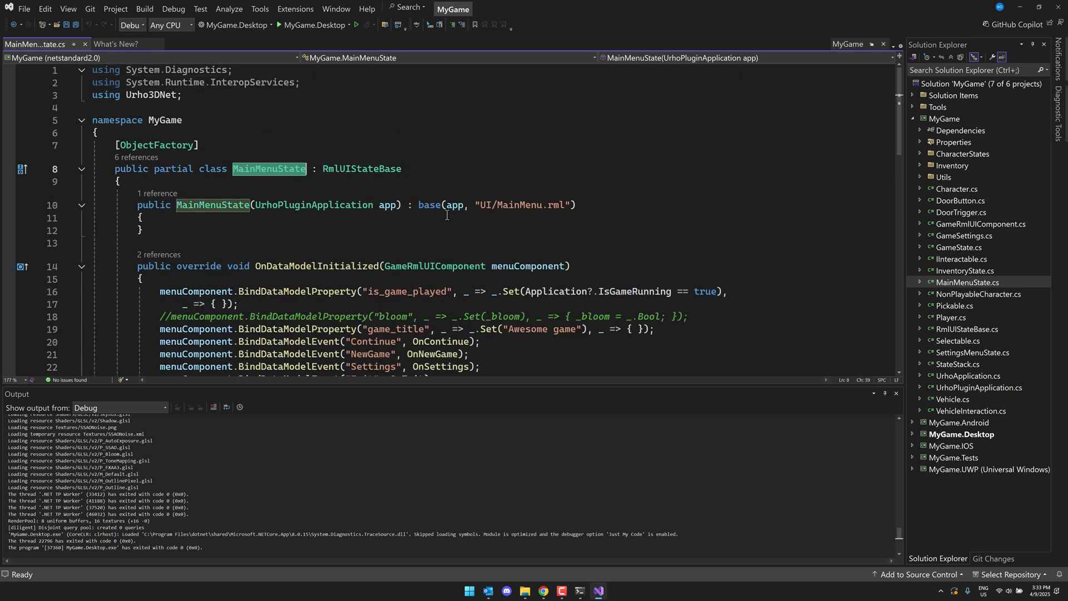
{"action": "scroll", "coordinate": [446, 215], "scroll_direction": "down", "scroll_amount": 15}
{"action": "scroll", "coordinate": [446, 215], "scroll_direction": "up", "scroll_amount": 15}
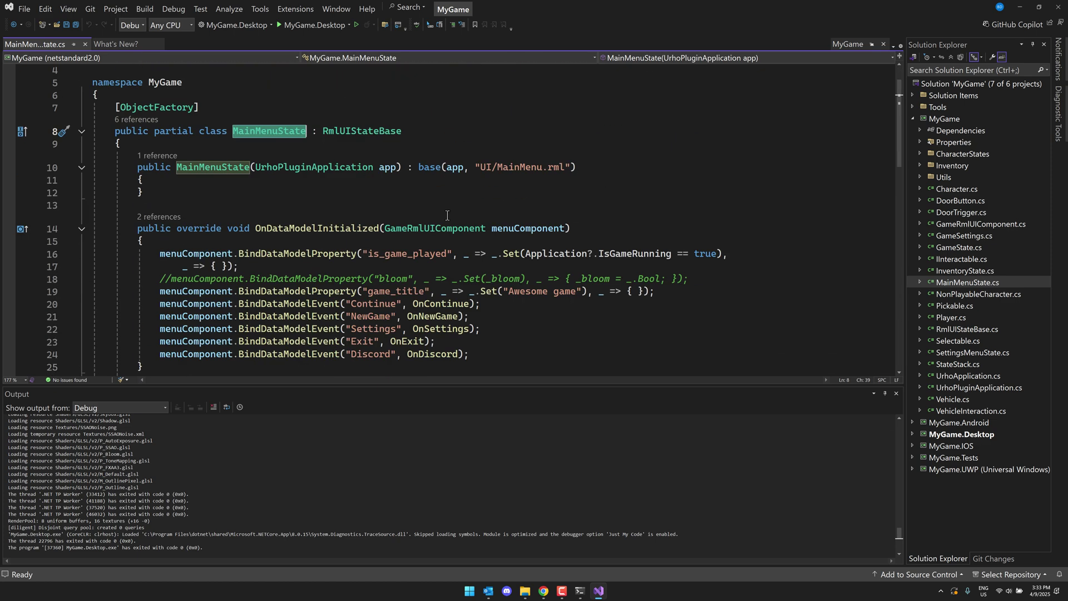
{"action": "scroll", "coordinate": [446, 216], "scroll_direction": "up", "scroll_amount": 1}
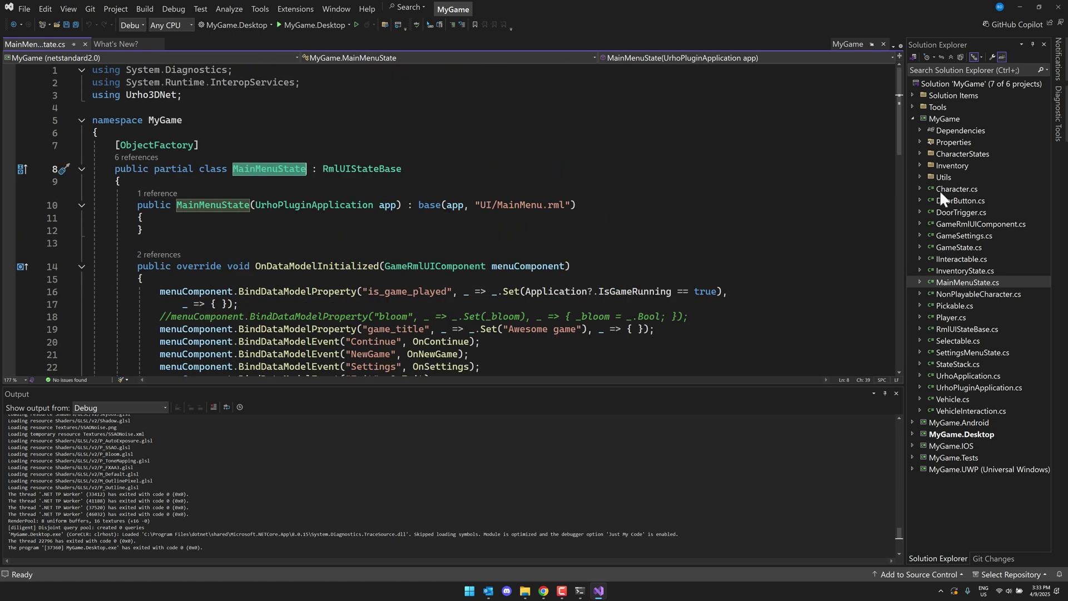
- Open GameState.cs, select its RmlUIStateBase base class, and scroll through the file
{"action": "double_click", "coordinate": [960, 248]}
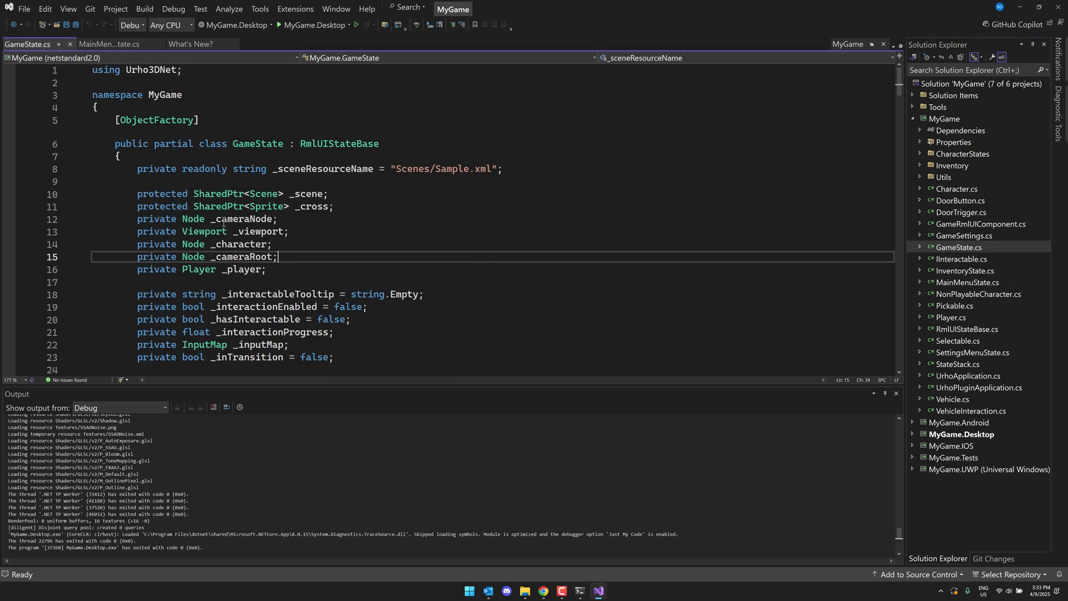
{"action": "left_click", "coordinate": [357, 144]}
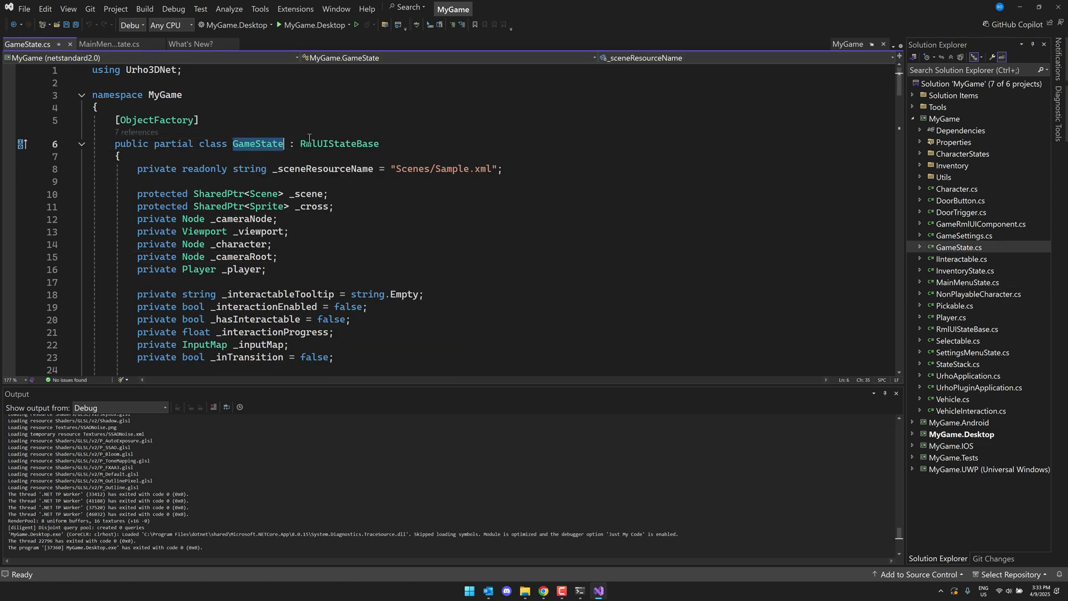
{"action": "double_click", "coordinate": [356, 144]}
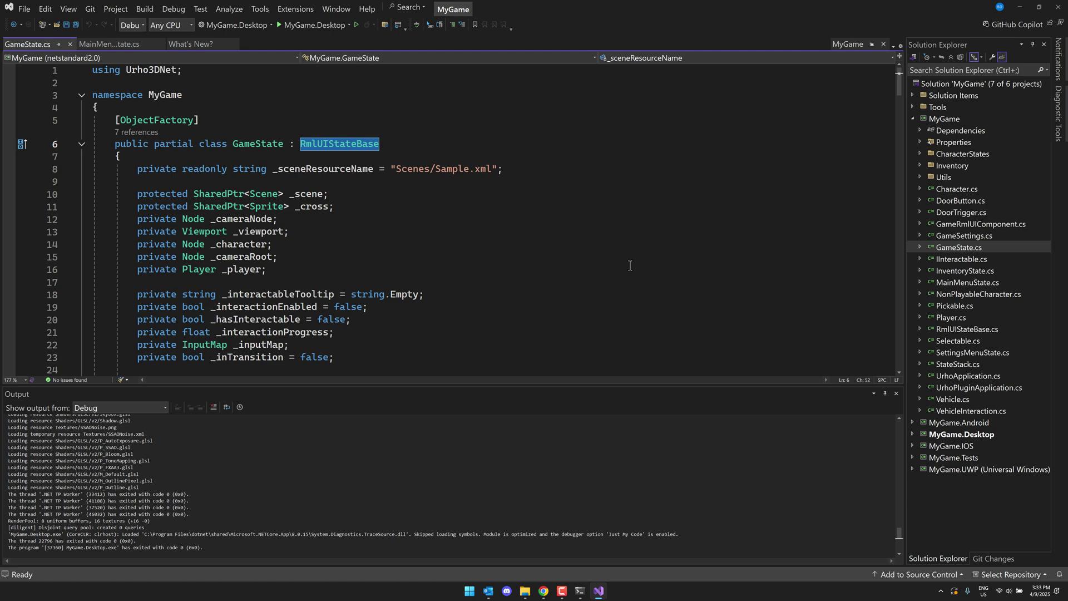
{"action": "scroll", "coordinate": [629, 273], "scroll_direction": "down", "scroll_amount": 13}
{"action": "scroll", "coordinate": [629, 265], "scroll_direction": "down", "scroll_amount": 3}
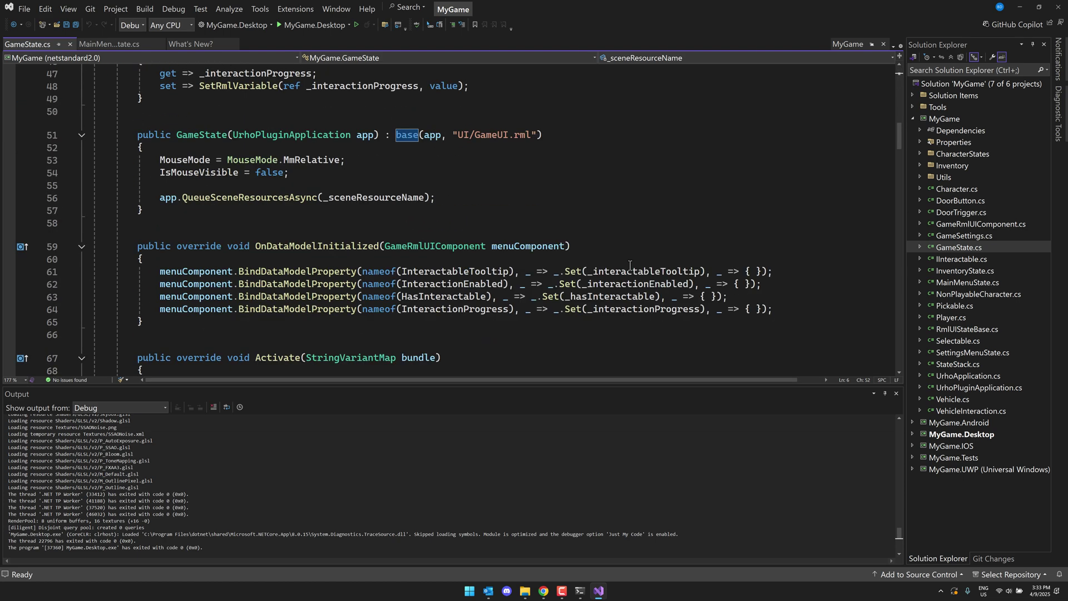
{"action": "scroll", "coordinate": [289, 225], "scroll_direction": "down", "scroll_amount": 10}
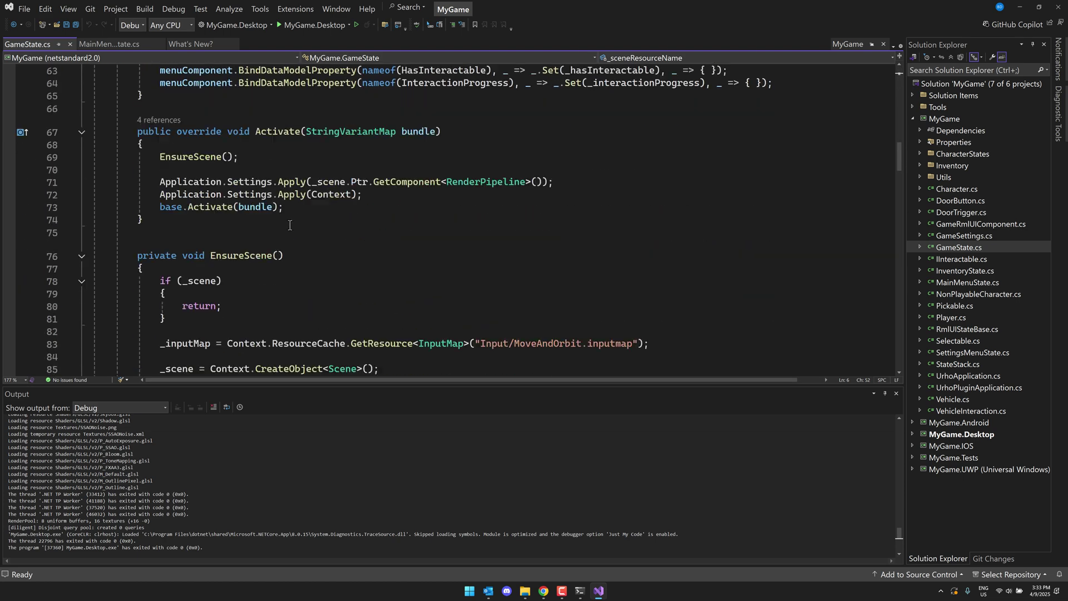
{"action": "scroll", "coordinate": [289, 224], "scroll_direction": "down", "scroll_amount": 16}
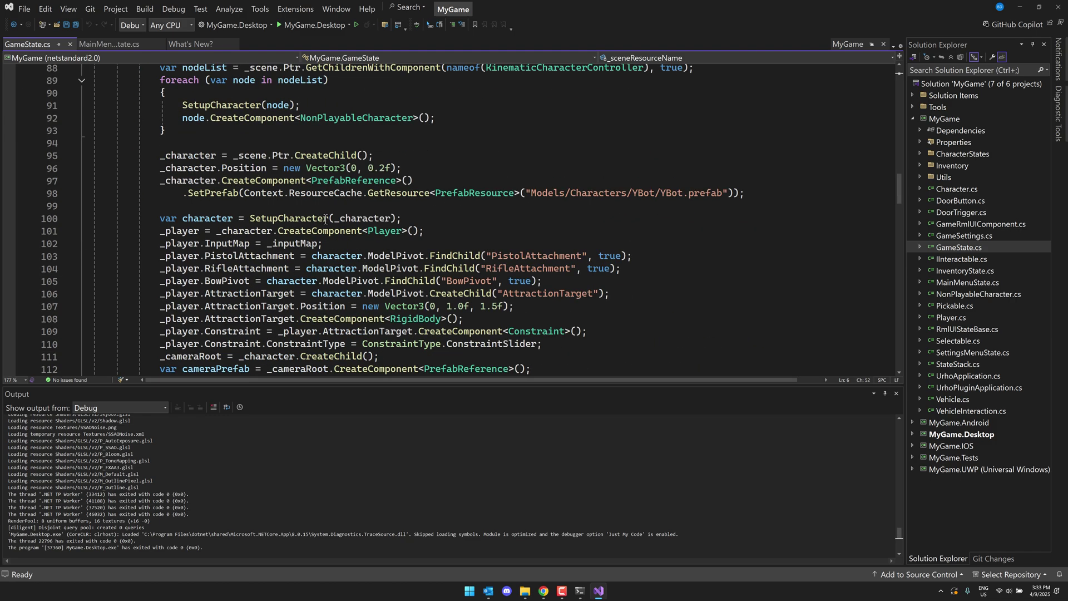
{"action": "scroll", "coordinate": [325, 219], "scroll_direction": "down", "scroll_amount": 20}
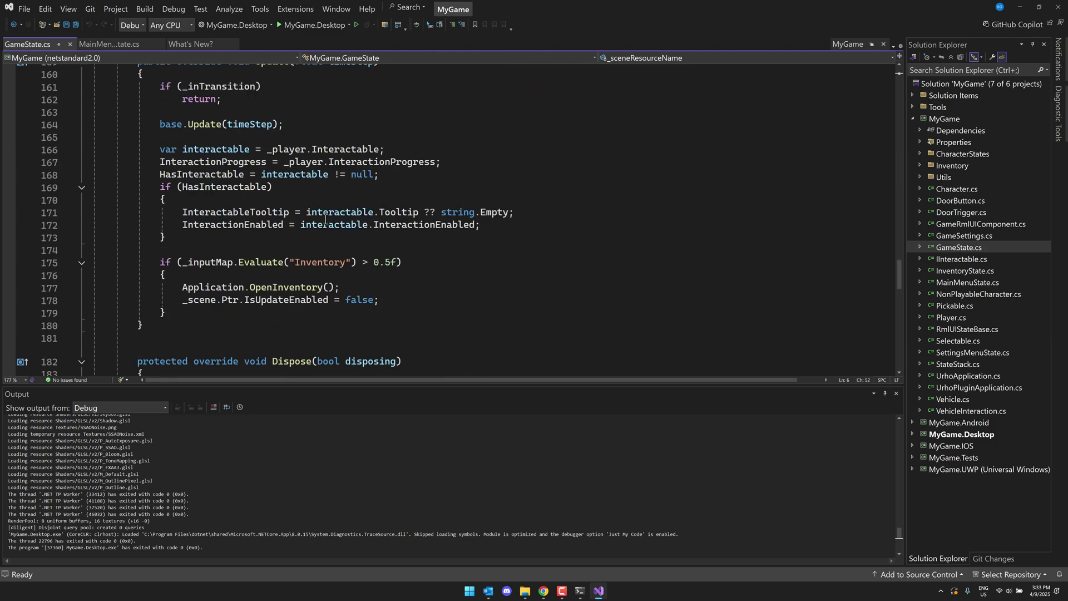
{"action": "scroll", "coordinate": [325, 219], "scroll_direction": "down", "scroll_amount": 4}
{"action": "scroll", "coordinate": [326, 219], "scroll_direction": "up", "scroll_amount": 20}
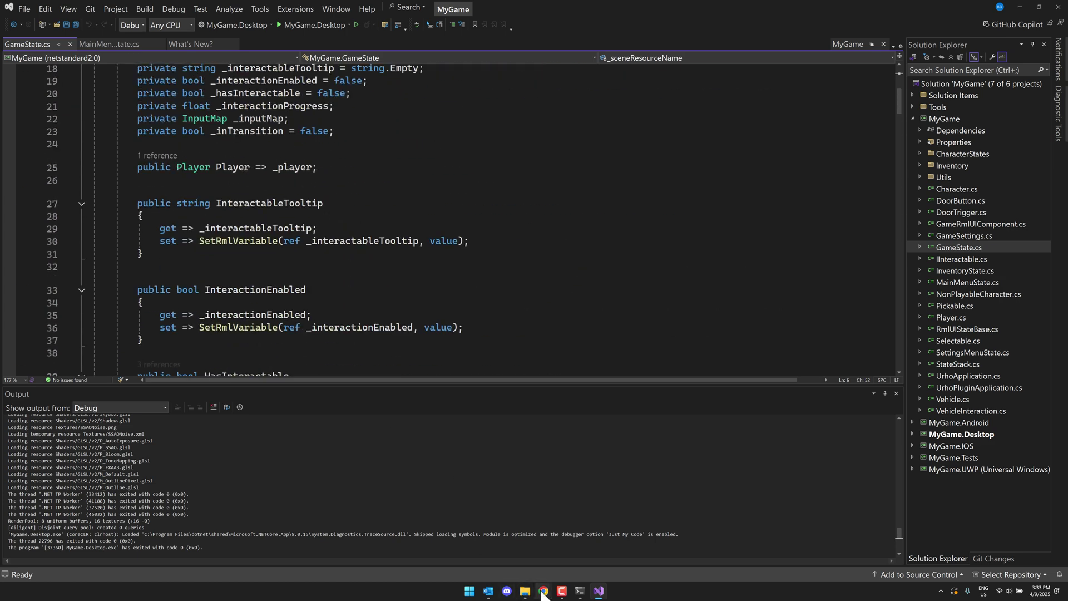
- Bring the GitHub browser window forward and open the rbfx organization page
{"action": "mouse_move", "coordinate": [543, 590]}
{"action": "left_click", "coordinate": [512, 554]}
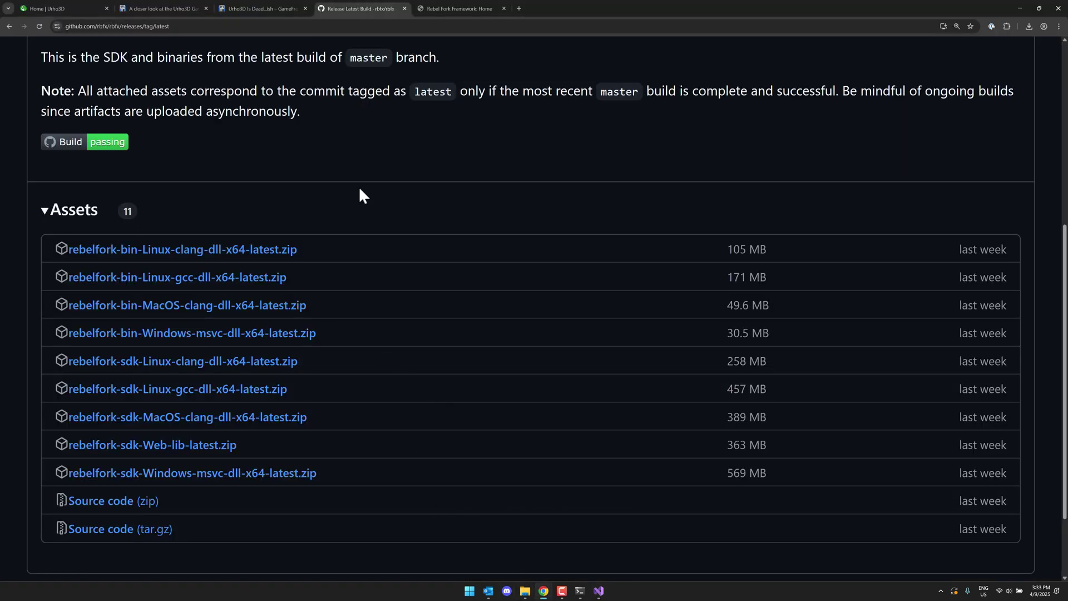
{"action": "scroll", "coordinate": [359, 186], "scroll_direction": "up", "scroll_amount": 6}
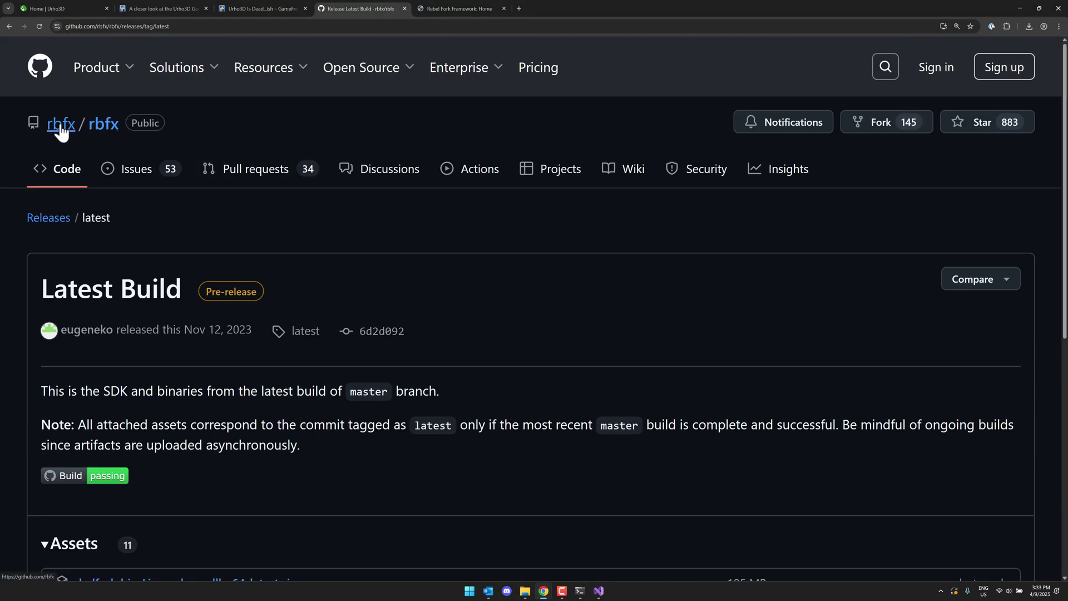
{"action": "left_click", "coordinate": [61, 125]}
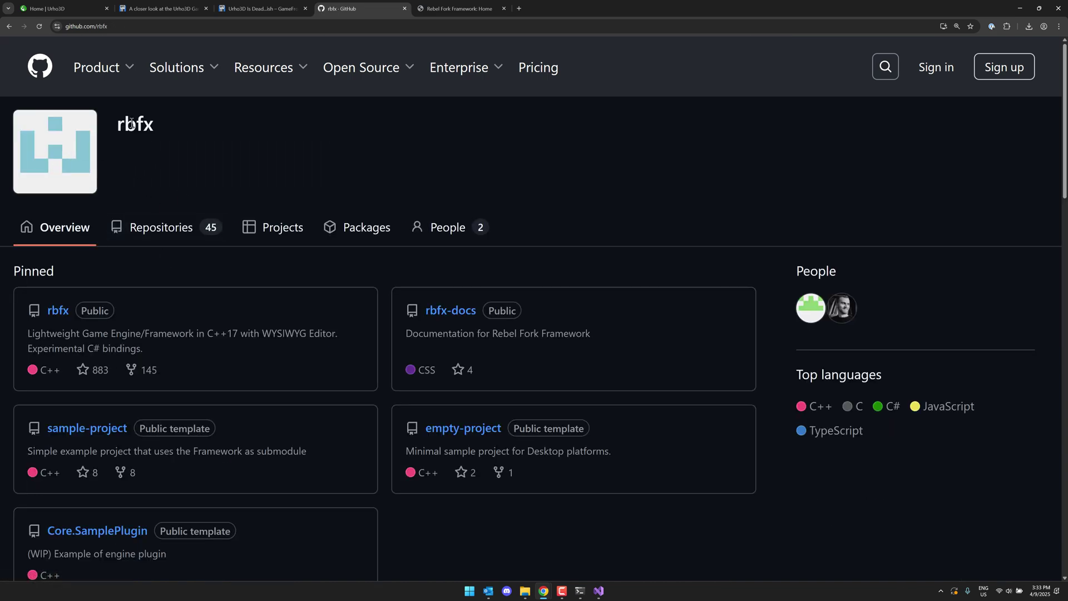
- Glance at sample-project and the rbfx repository list, returning to the organization overview
{"action": "scroll", "coordinate": [212, 300], "scroll_direction": "down", "scroll_amount": 2}
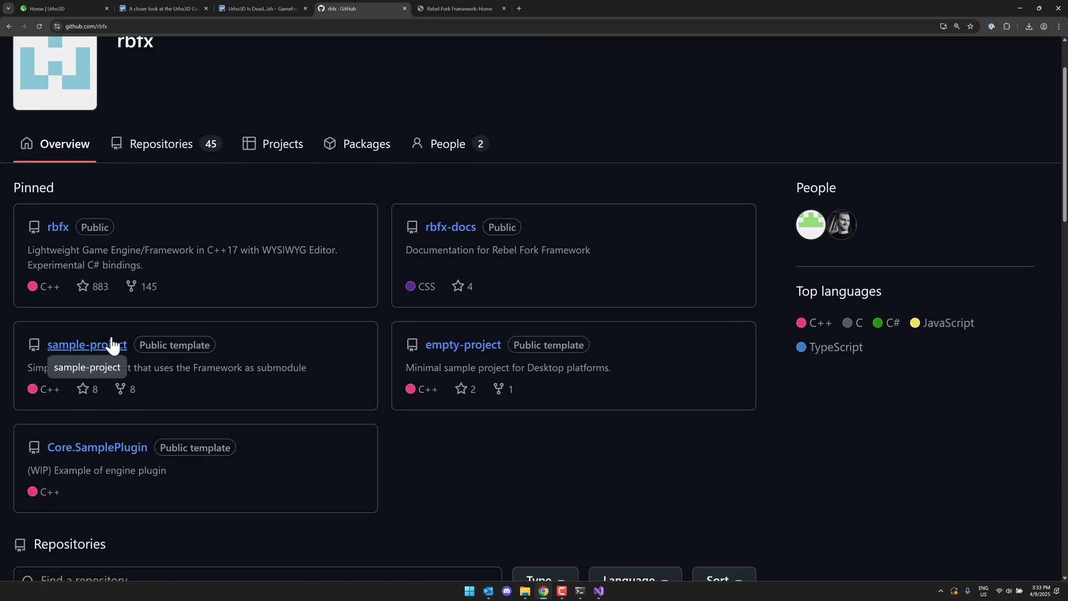
{"action": "left_click", "coordinate": [109, 345]}
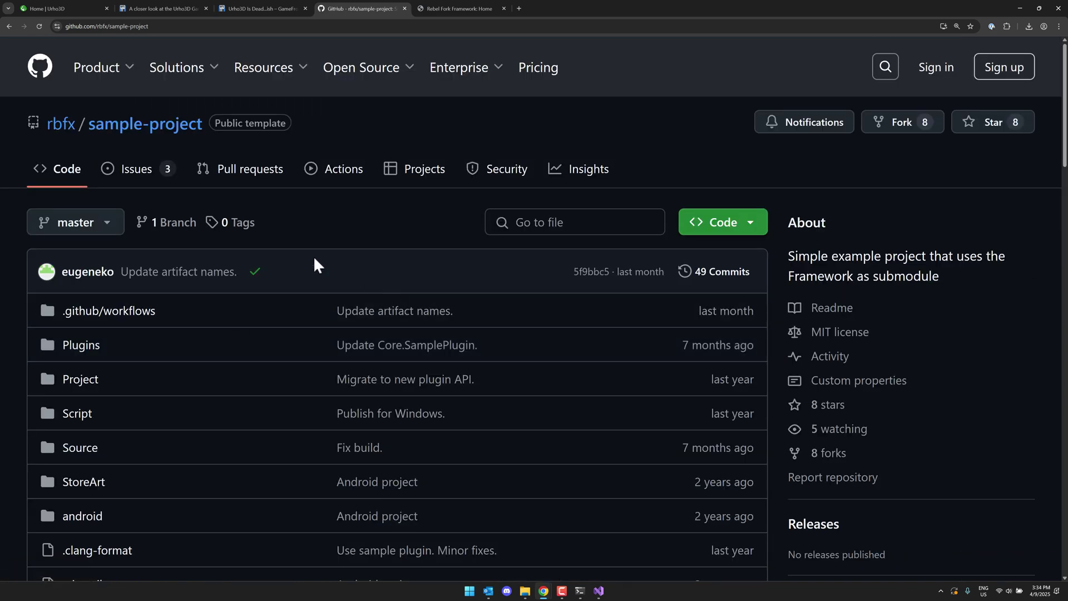
{"action": "scroll", "coordinate": [406, 257], "scroll_direction": "down", "scroll_amount": 3}
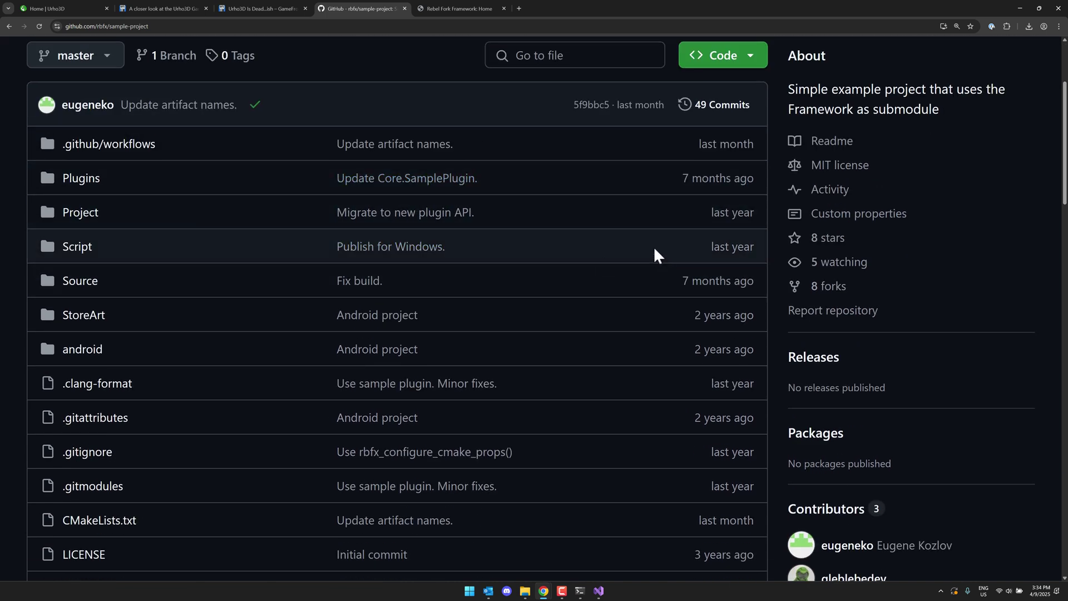
{"action": "key", "text": "alt+Left"}
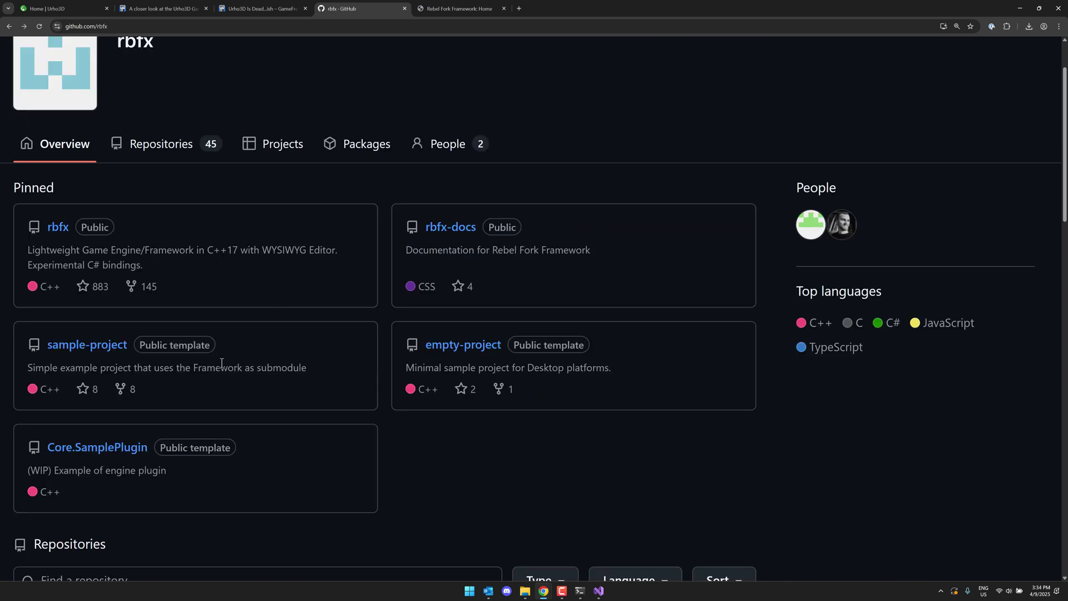
{"action": "scroll", "coordinate": [166, 362], "scroll_direction": "up", "scroll_amount": 1}
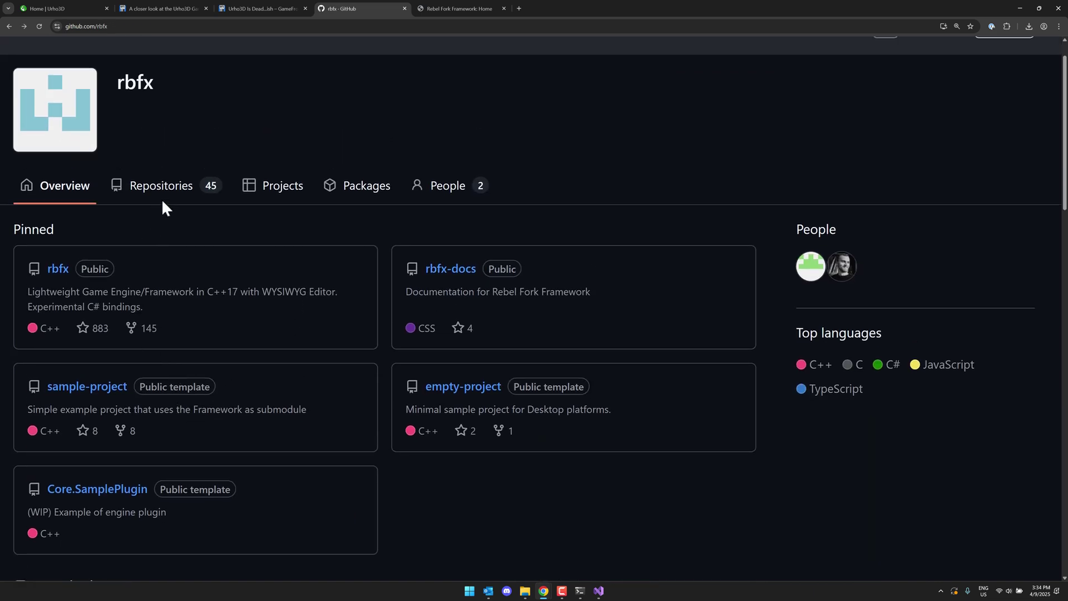
{"action": "left_click", "coordinate": [181, 188]}
{"action": "scroll", "coordinate": [322, 287], "scroll_direction": "down", "scroll_amount": 3}
{"action": "scroll", "coordinate": [327, 296], "scroll_direction": "down", "scroll_amount": 3}
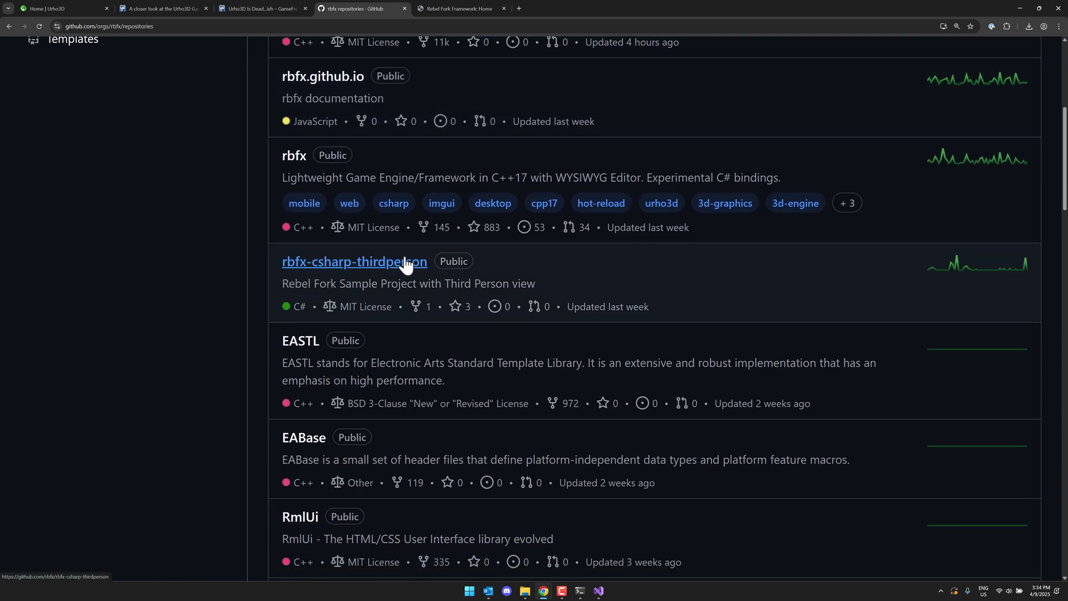
{"action": "key", "text": "alt+Left"}
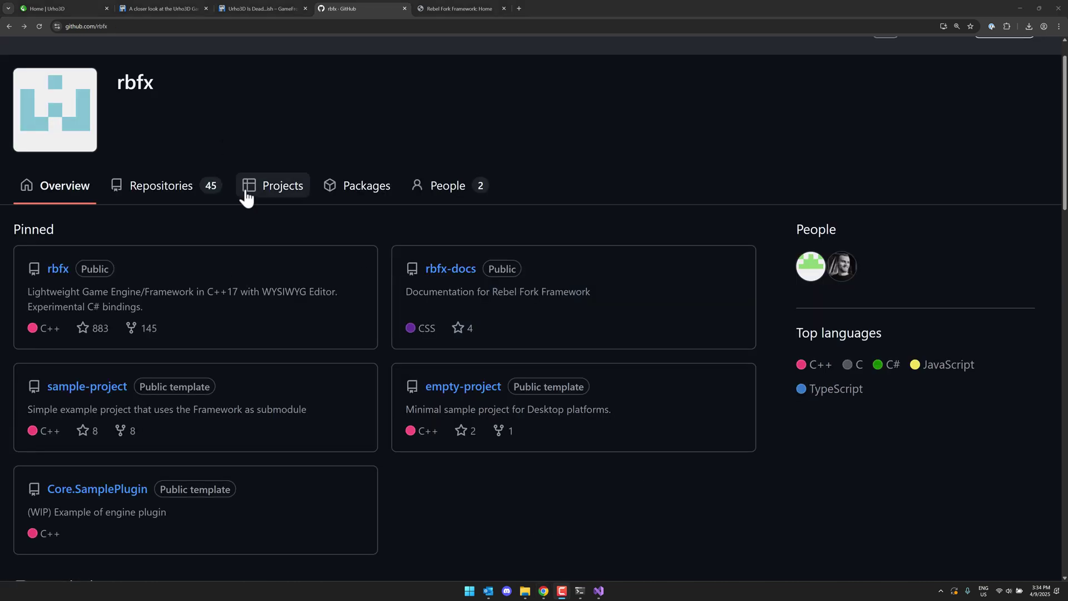
- Reopen the sample-project repository and navigate into Source, then Editor
{"action": "left_click", "coordinate": [107, 392]}
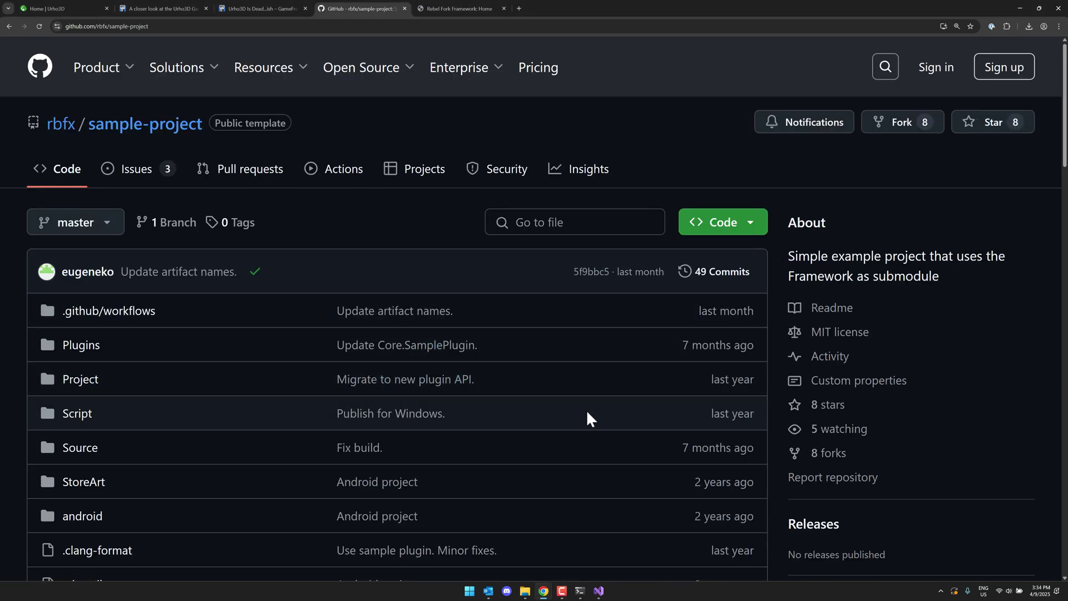
{"action": "scroll", "coordinate": [349, 388], "scroll_direction": "down", "scroll_amount": 4}
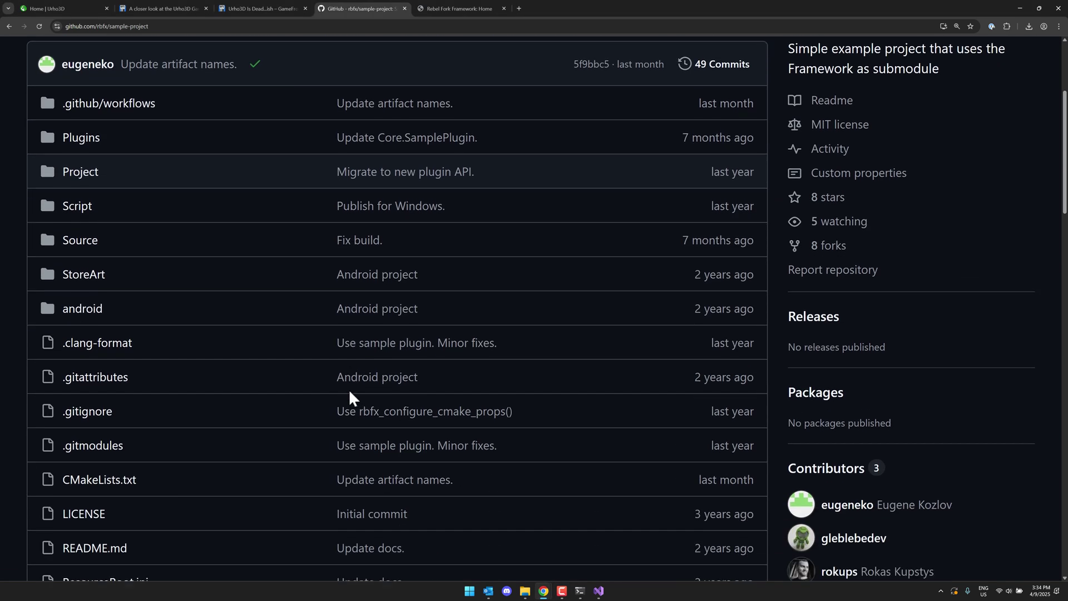
{"action": "scroll", "coordinate": [349, 389], "scroll_direction": "up", "scroll_amount": 2}
{"action": "left_click", "coordinate": [79, 324]}
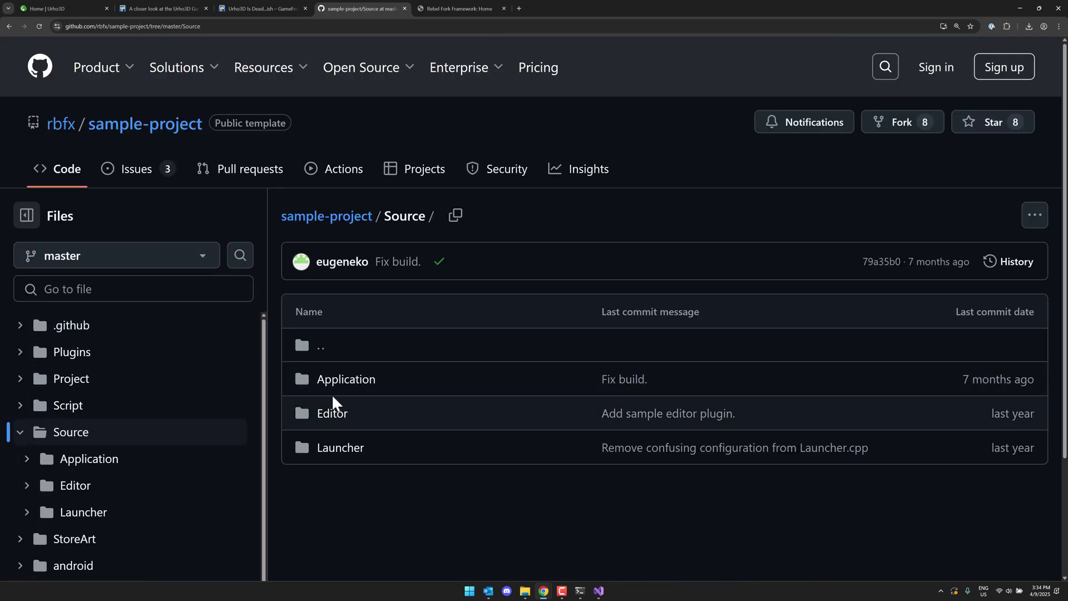
{"action": "left_click", "coordinate": [328, 413]}
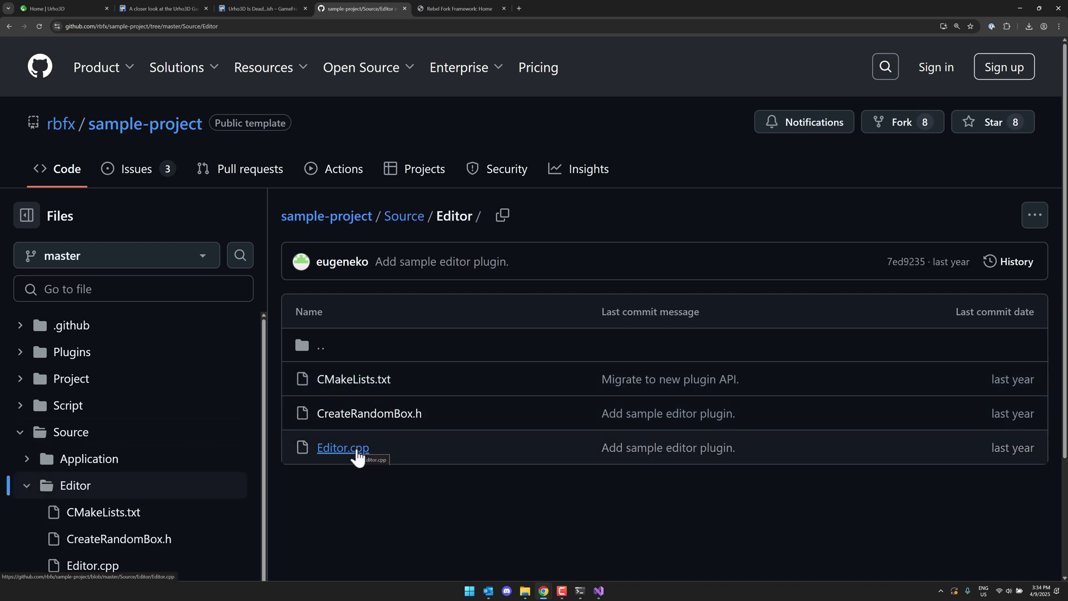
- Read Editor.cpp, inspecting the CustomEditorApplication class and its CreateRandomBox line
{"action": "left_click", "coordinate": [344, 448]}
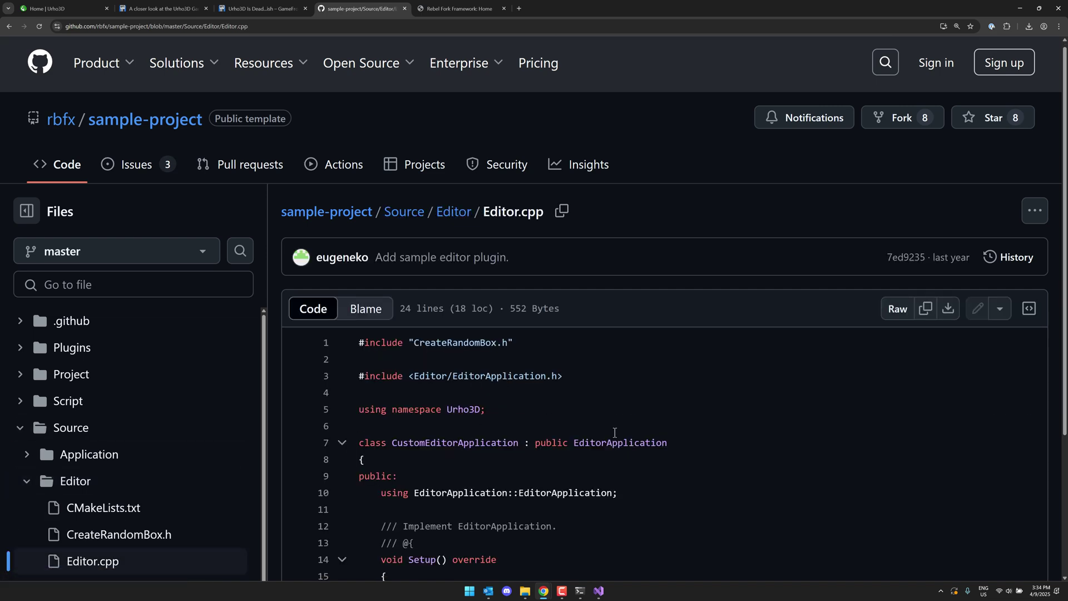
{"action": "scroll", "coordinate": [615, 432], "scroll_direction": "down", "scroll_amount": 3}
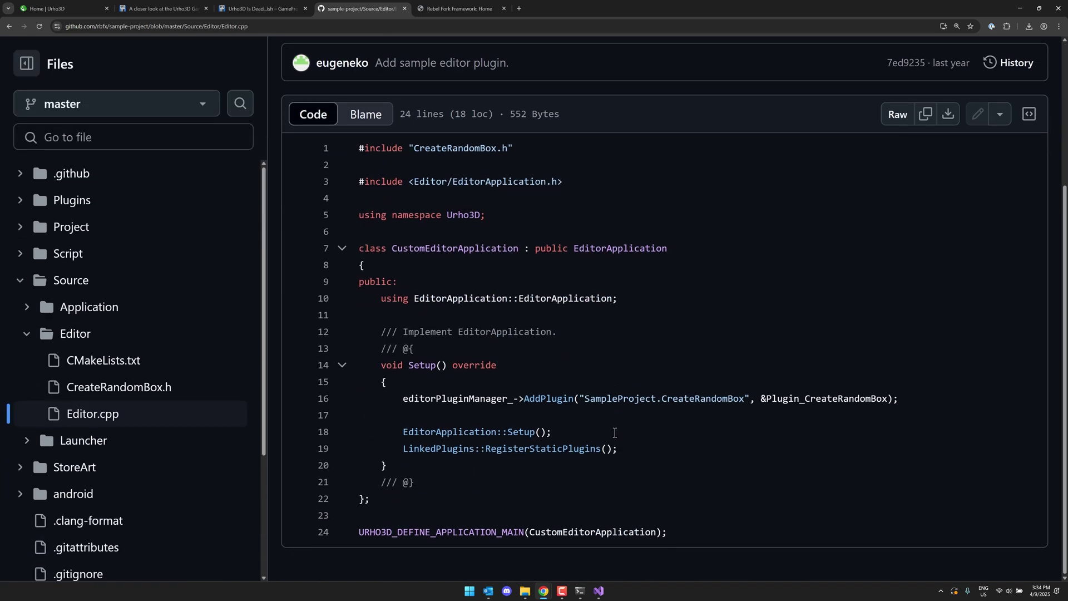
{"action": "left_click", "coordinate": [481, 252]}
{"action": "double_click", "coordinate": [220, 248]}
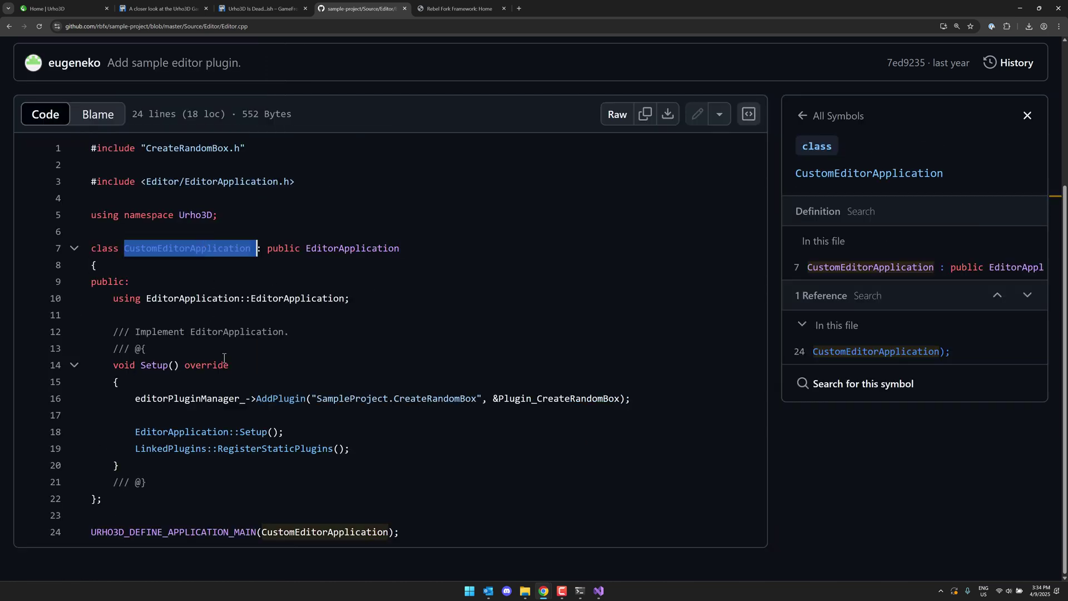
{"action": "left_click_drag", "start_coordinate": [135, 398], "coordinate": [477, 398]}
{"action": "left_click", "coordinate": [478, 398]}
{"action": "key", "text": "alt+Left"}
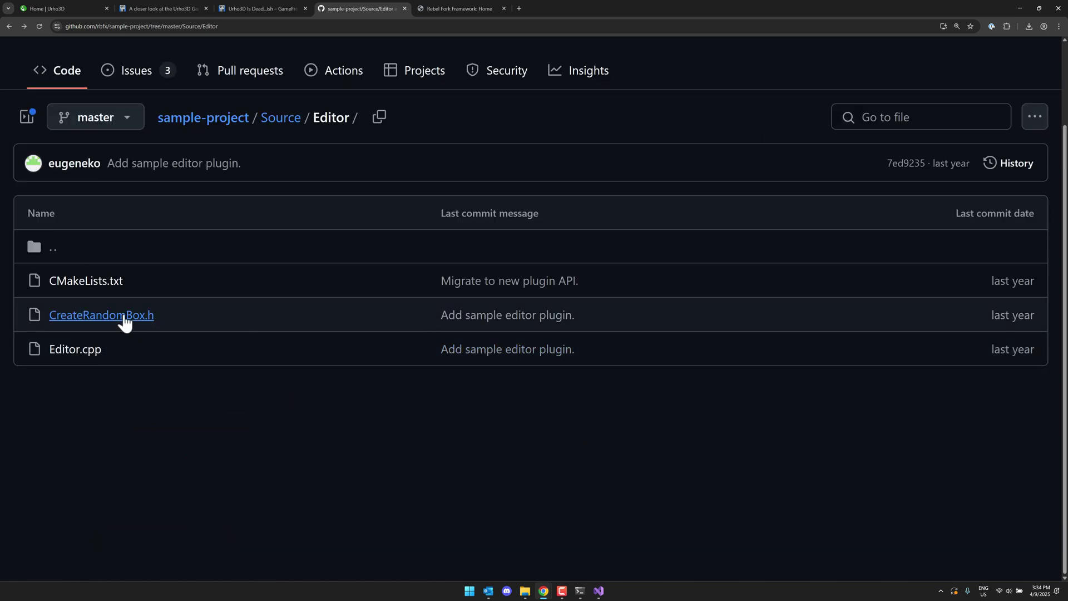
- Read through CreateRandomBox.h and return to the Editor folder listing
{"action": "left_click", "coordinate": [97, 317]}
{"action": "scroll", "coordinate": [376, 372], "scroll_direction": "down", "scroll_amount": 7}
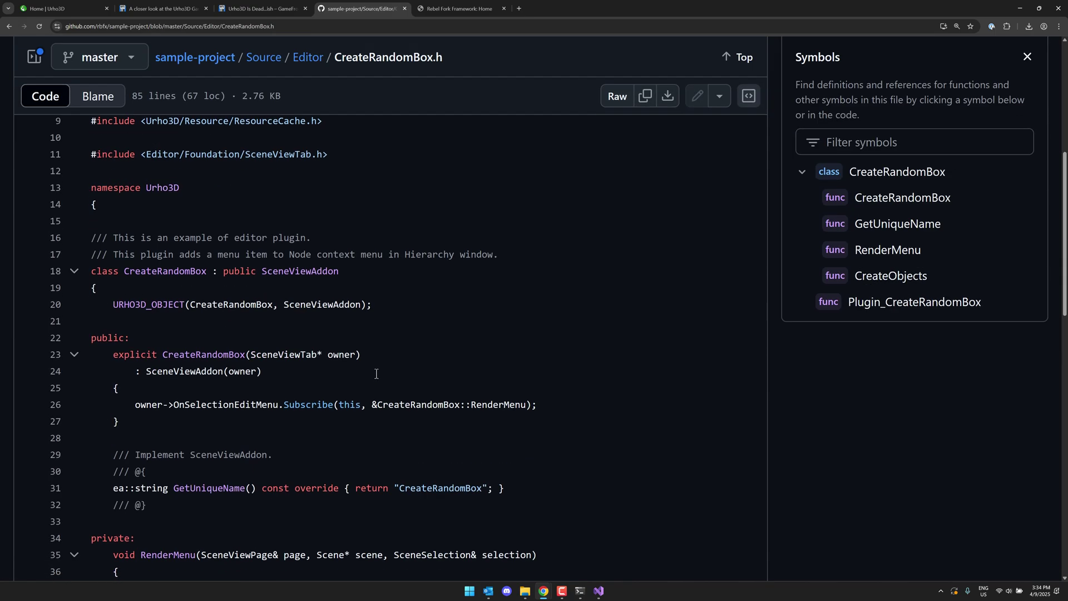
{"action": "scroll", "coordinate": [376, 372], "scroll_direction": "down", "scroll_amount": 12}
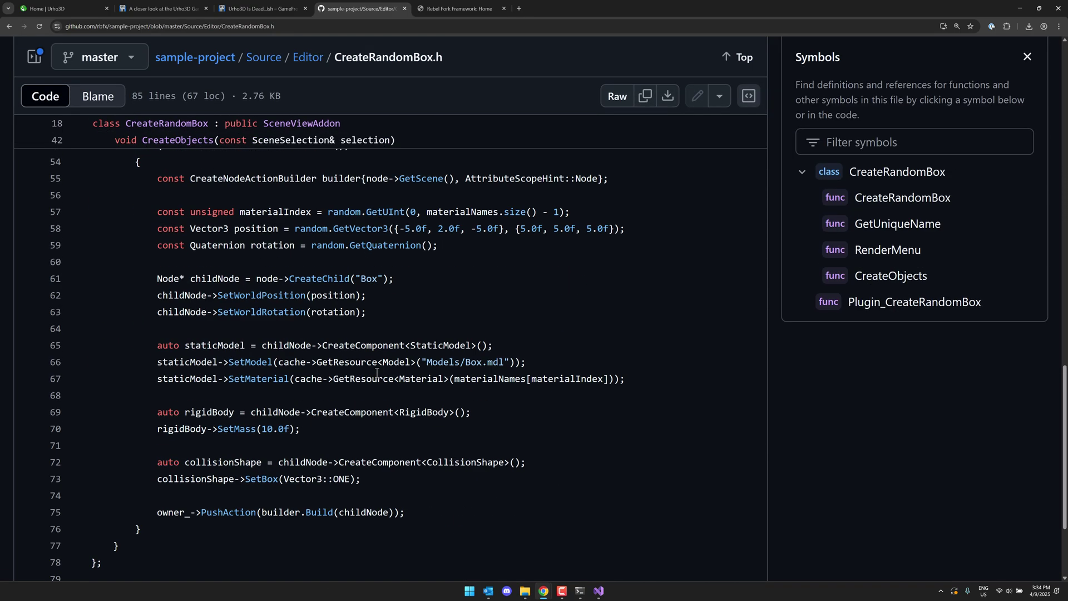
{"action": "key", "text": "Home"}
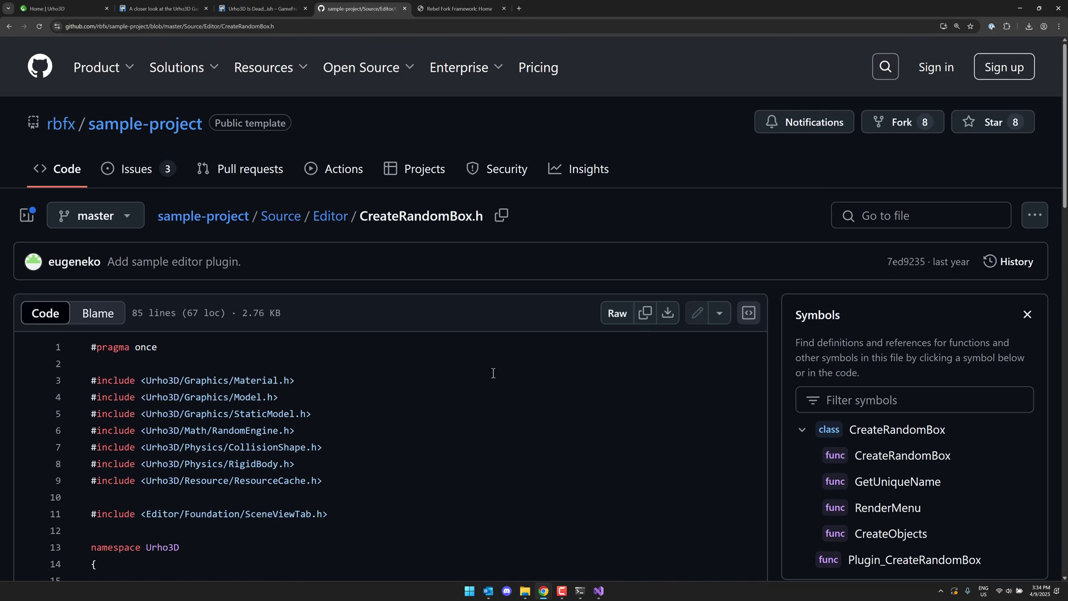
{"action": "key", "text": "alt+Left"}
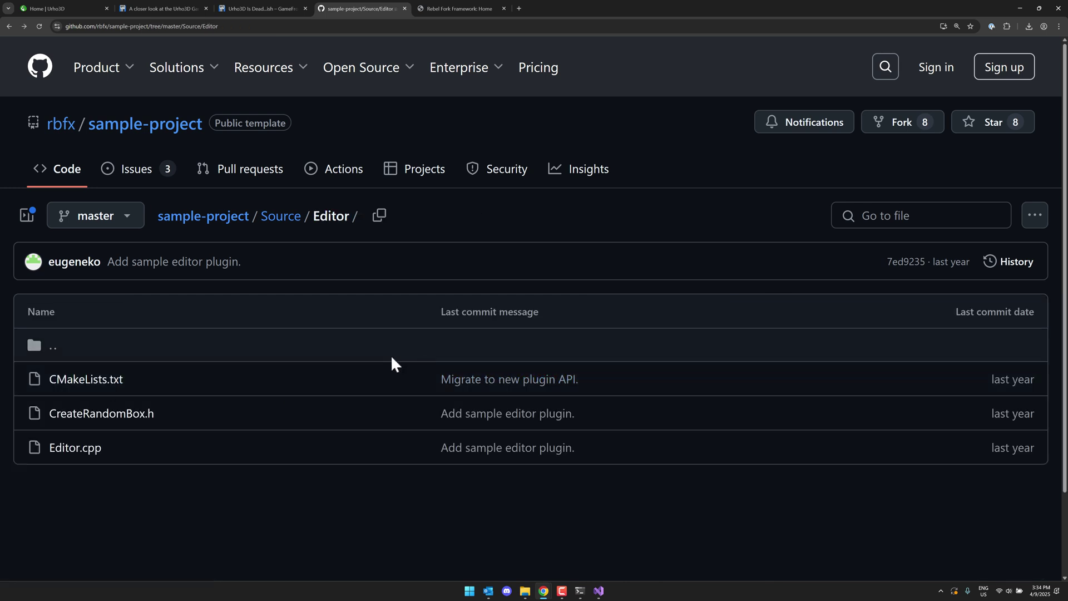
- Navigate to Source/Application and open SampleProject.cpp
{"action": "left_click", "coordinate": [278, 217]}
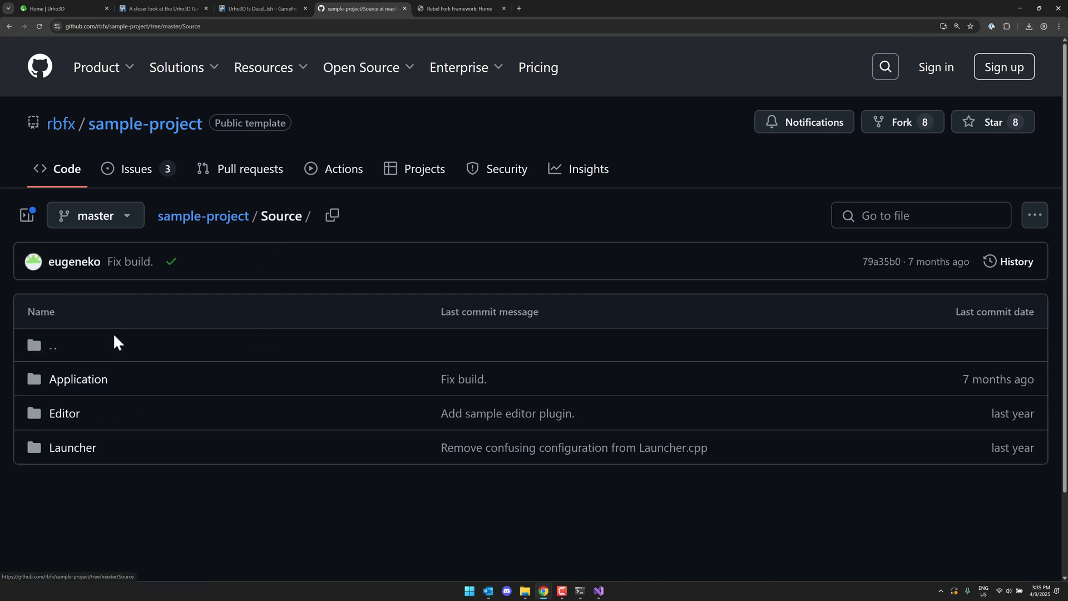
{"action": "left_click", "coordinate": [68, 378]}
{"action": "scroll", "coordinate": [254, 406], "scroll_direction": "down", "scroll_amount": 2}
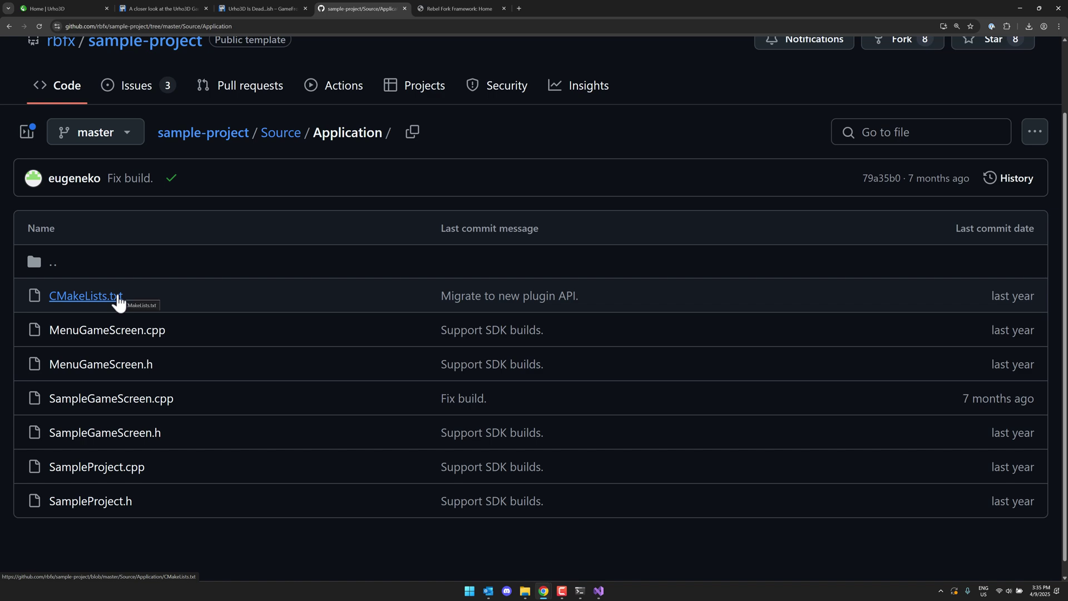
{"action": "left_click", "coordinate": [98, 470]}
- Scroll through SampleProject.cpp, inspecting references to the NewGame function, then go back
{"action": "scroll", "coordinate": [368, 397], "scroll_direction": "down", "scroll_amount": 10}
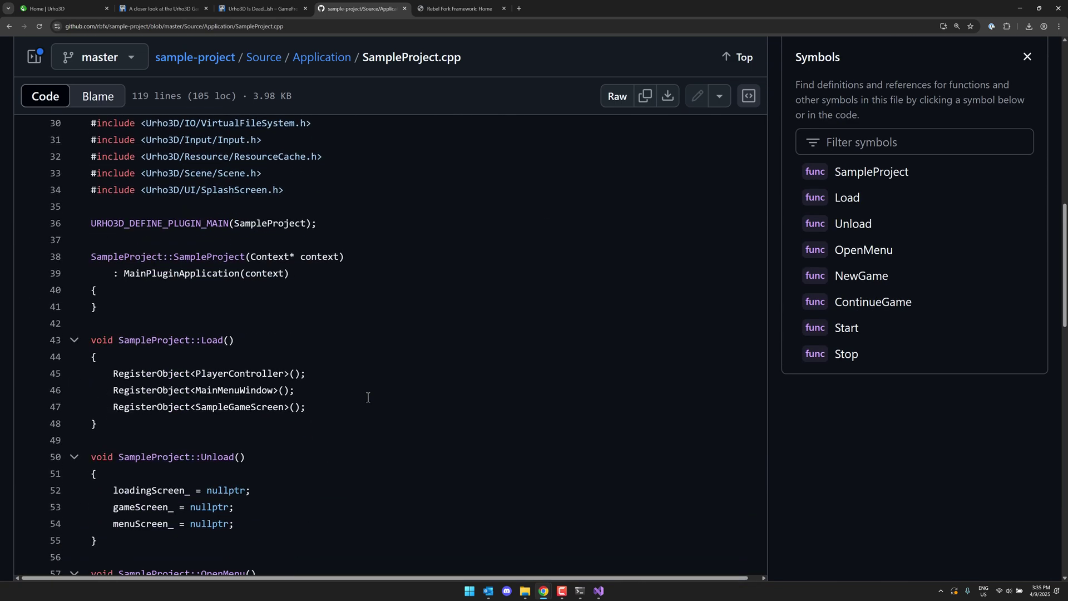
{"action": "scroll", "coordinate": [368, 397], "scroll_direction": "down", "scroll_amount": 8}
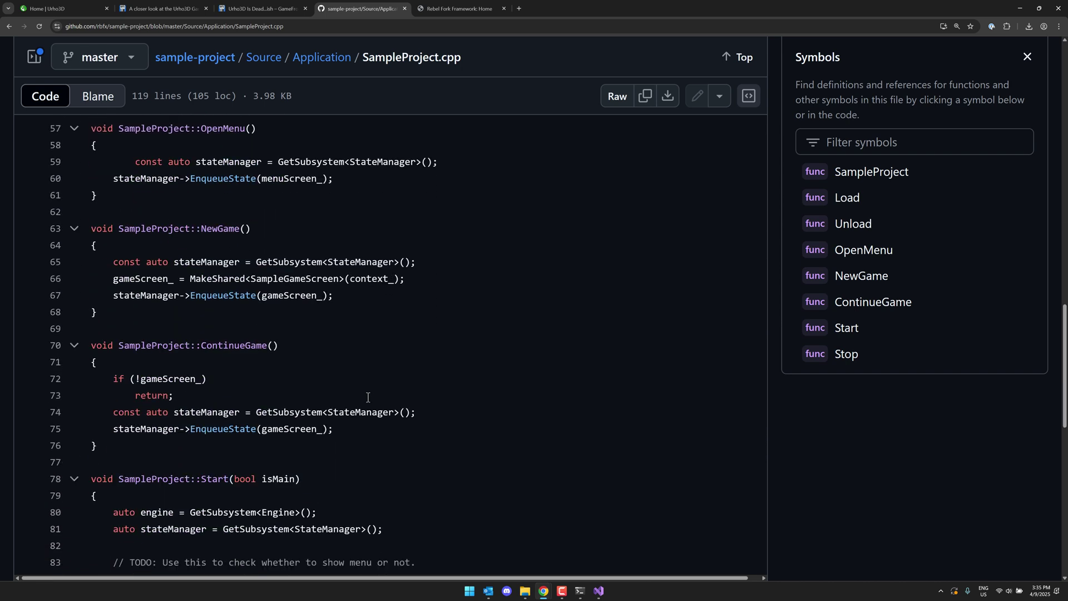
{"action": "scroll", "coordinate": [365, 398], "scroll_direction": "down", "scroll_amount": 2}
{"action": "scroll", "coordinate": [340, 370], "scroll_direction": "up", "scroll_amount": 3}
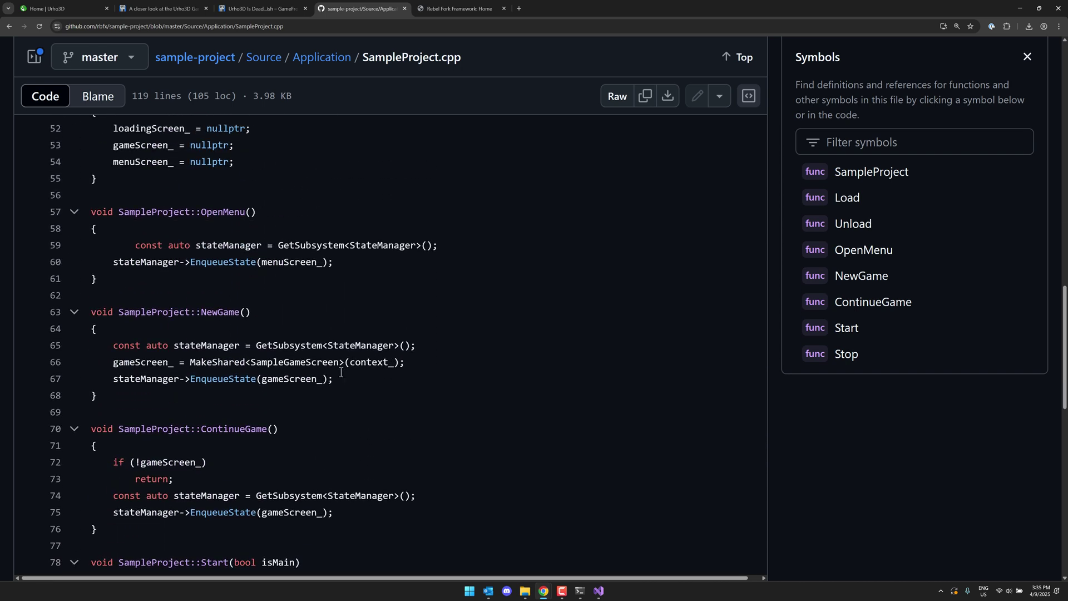
{"action": "left_click", "coordinate": [220, 311]}
{"action": "left_click", "coordinate": [317, 346]}
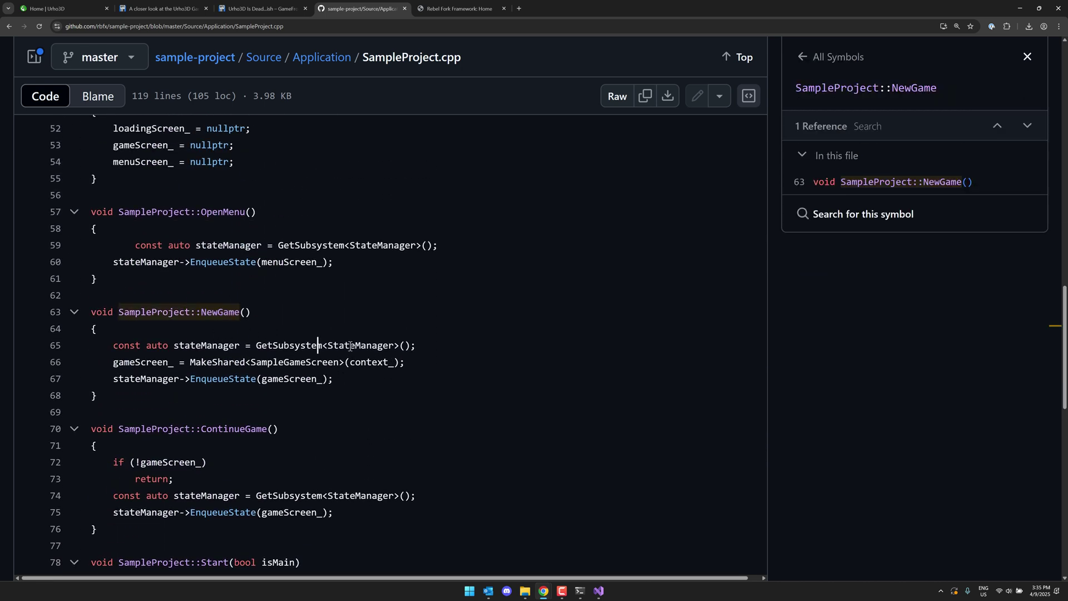
{"action": "key", "text": "ctrl+a"}
{"action": "left_click", "coordinate": [240, 345]}
{"action": "scroll", "coordinate": [298, 265], "scroll_direction": "up", "scroll_amount": 2}
{"action": "key", "text": "alt+Left"}
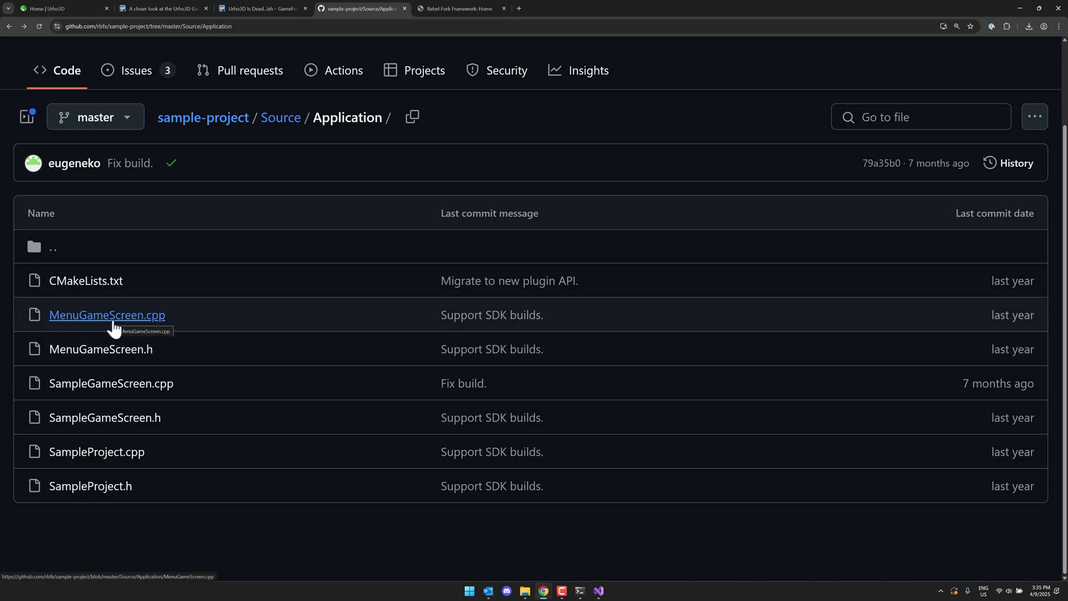
- Open MenuGameScreen.cpp and scroll through it back to the top
{"action": "left_click", "coordinate": [113, 316]}
{"action": "scroll", "coordinate": [450, 370], "scroll_direction": "down", "scroll_amount": 10}
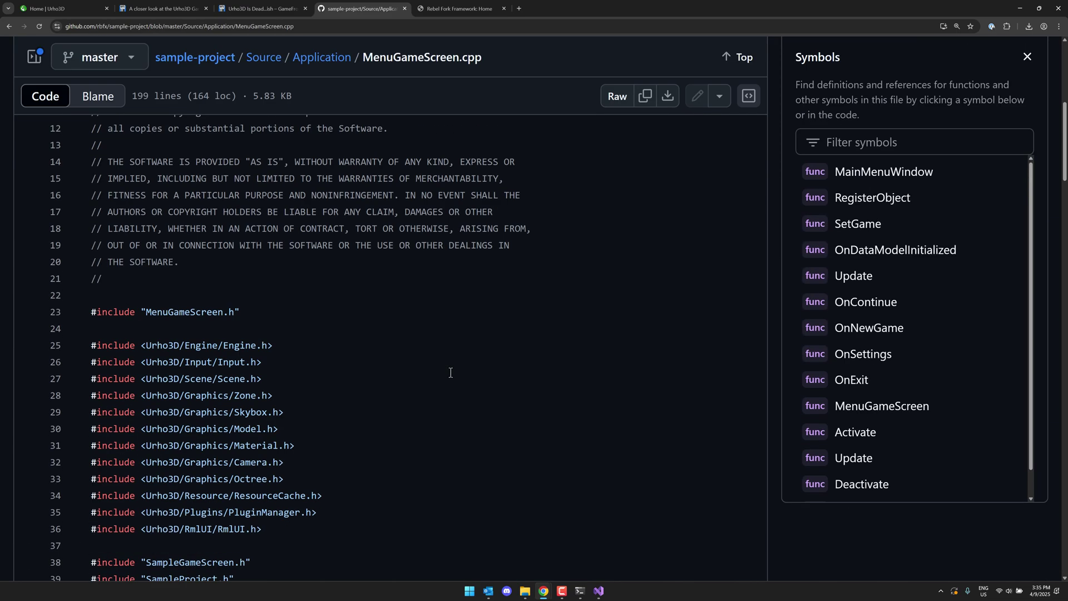
{"action": "scroll", "coordinate": [450, 371], "scroll_direction": "down", "scroll_amount": 20}
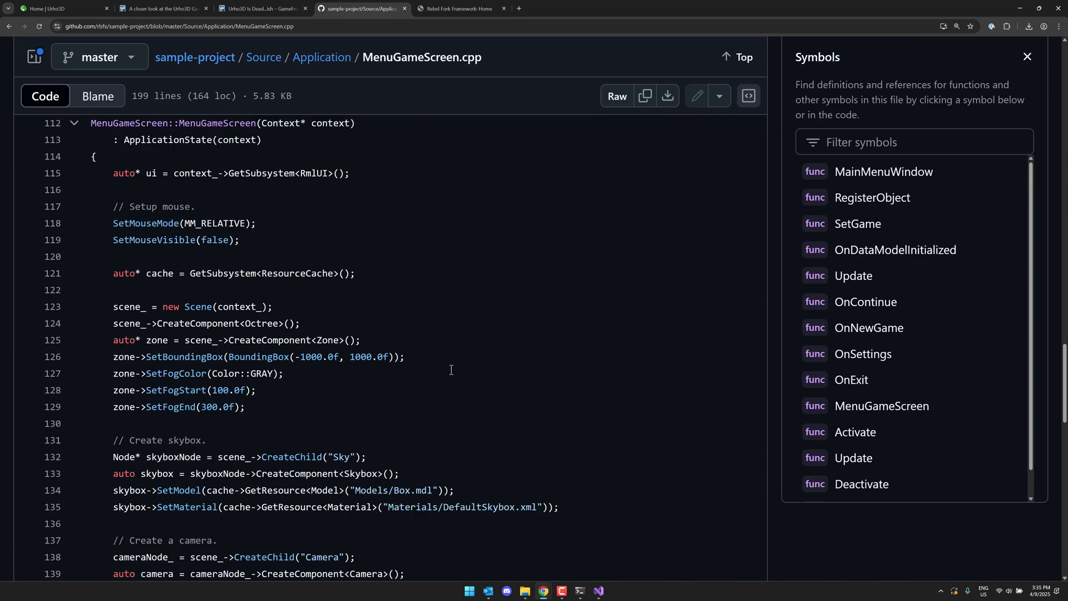
{"action": "scroll", "coordinate": [451, 370], "scroll_direction": "up", "scroll_amount": 20}
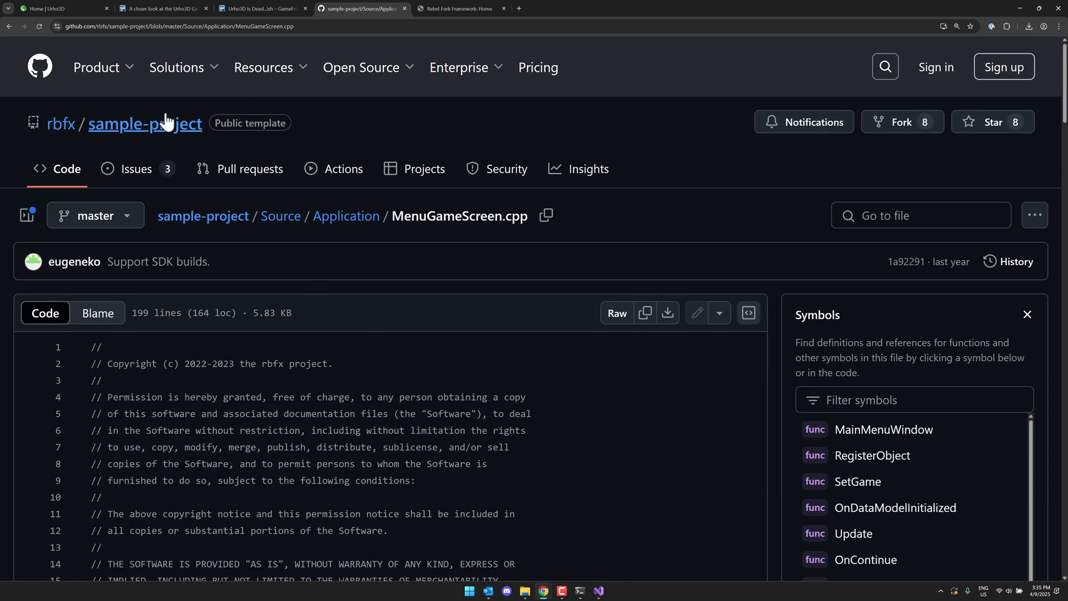
- Go to the rbfx organization and open the main rbfx repository
{"action": "left_click", "coordinate": [63, 129]}
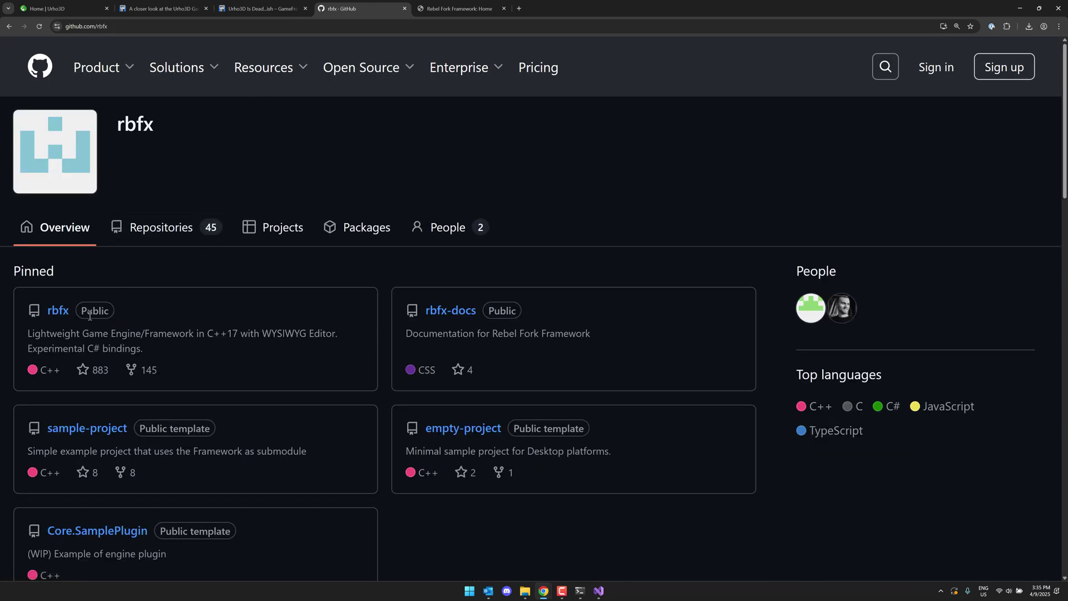
{"action": "left_click", "coordinate": [57, 321]}
{"action": "scroll", "coordinate": [520, 284], "scroll_direction": "down", "scroll_amount": 20}
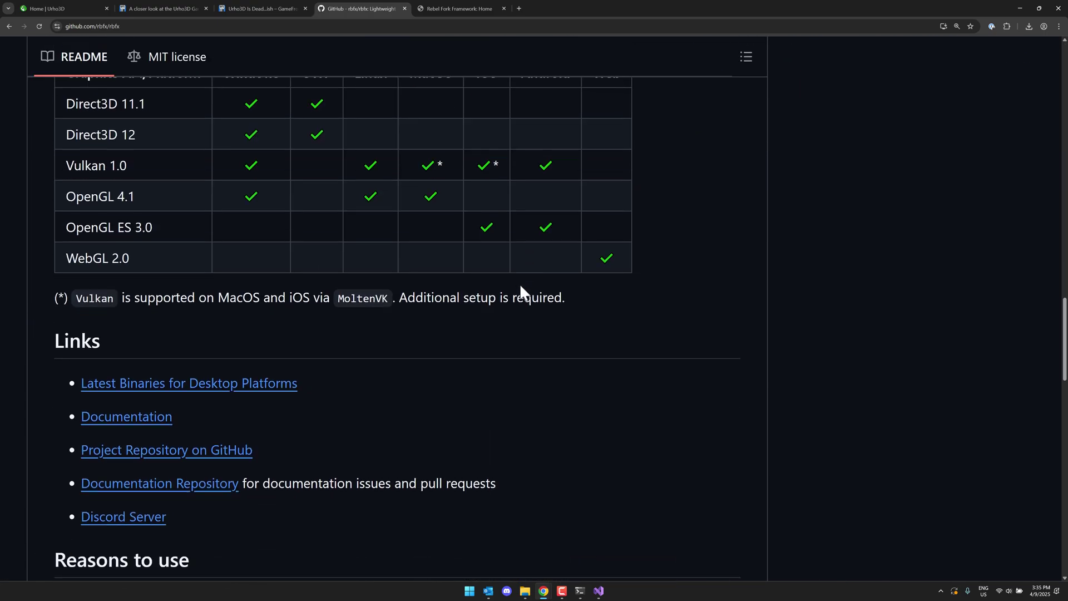
{"action": "scroll", "coordinate": [519, 283], "scroll_direction": "up", "scroll_amount": 12}
- Scroll the README down through the 'Reasons NOT to use' list to the Screenshots section
{"action": "scroll", "coordinate": [519, 278], "scroll_direction": "down", "scroll_amount": 10}
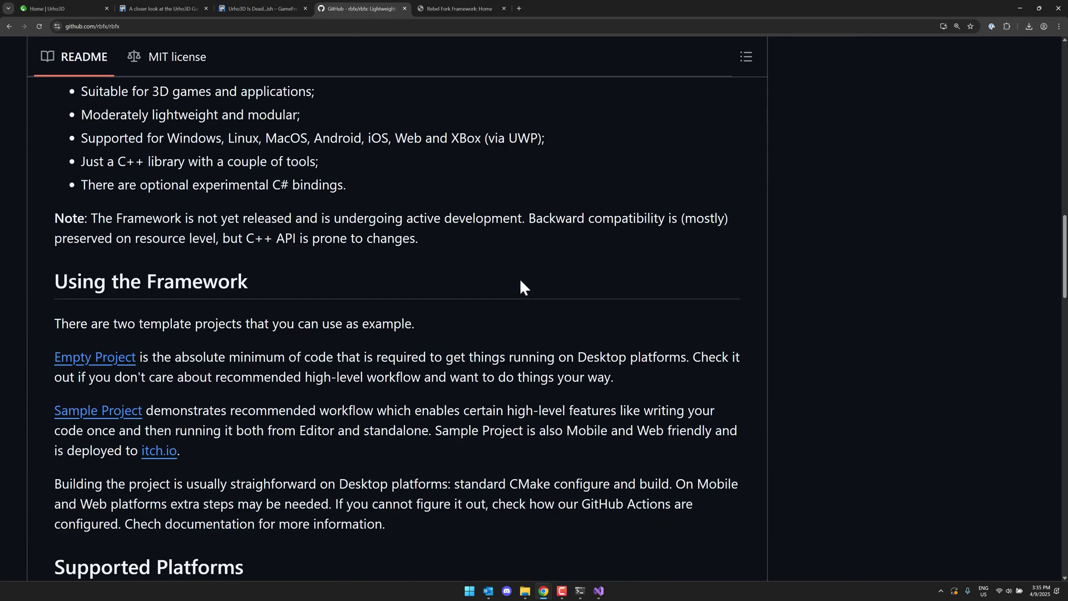
{"action": "scroll", "coordinate": [519, 277], "scroll_direction": "down", "scroll_amount": 10}
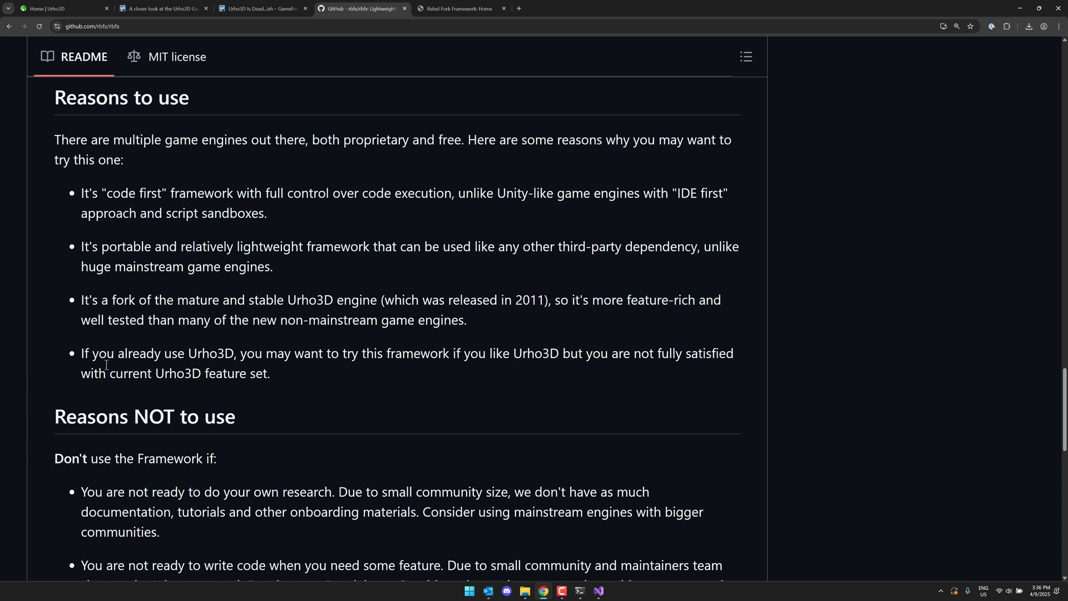
{"action": "left_click_drag", "start_coordinate": [92, 355], "coordinate": [111, 372]}
{"action": "left_click", "coordinate": [286, 369]}
{"action": "scroll", "coordinate": [334, 371], "scroll_direction": "down", "scroll_amount": 3}
{"action": "scroll", "coordinate": [354, 371], "scroll_direction": "down", "scroll_amount": 3}
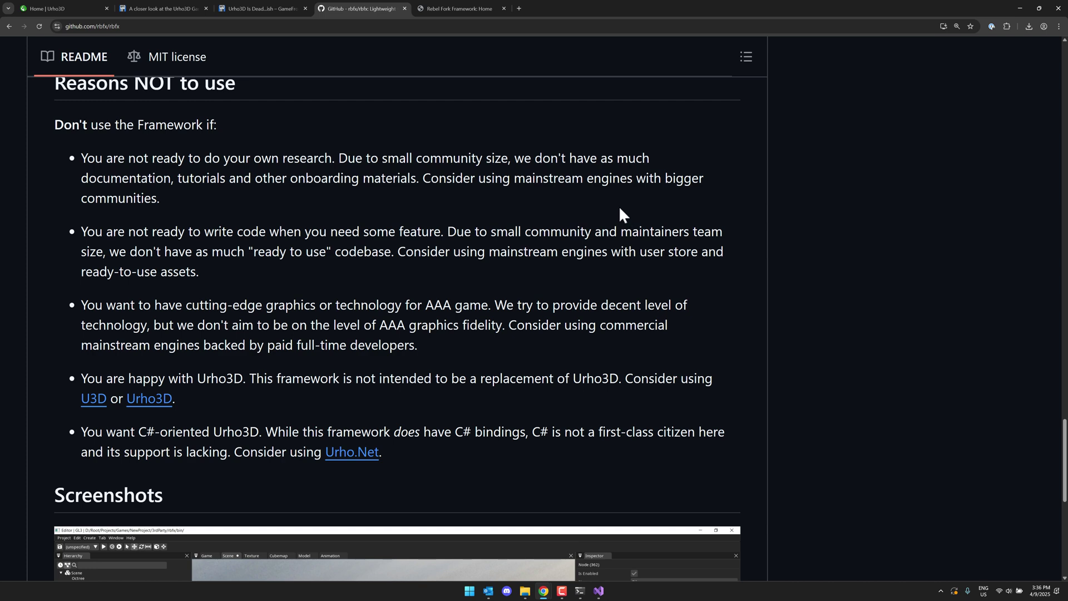
{"action": "scroll", "coordinate": [612, 256], "scroll_direction": "down", "scroll_amount": 7}
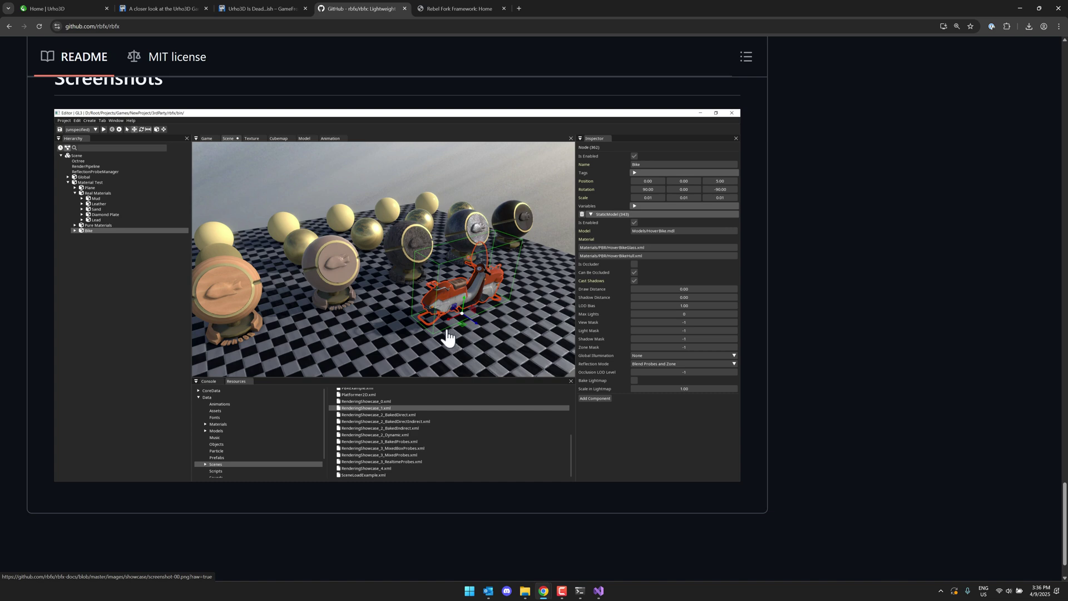
{"action": "scroll", "coordinate": [545, 345], "scroll_direction": "up", "scroll_amount": 5}
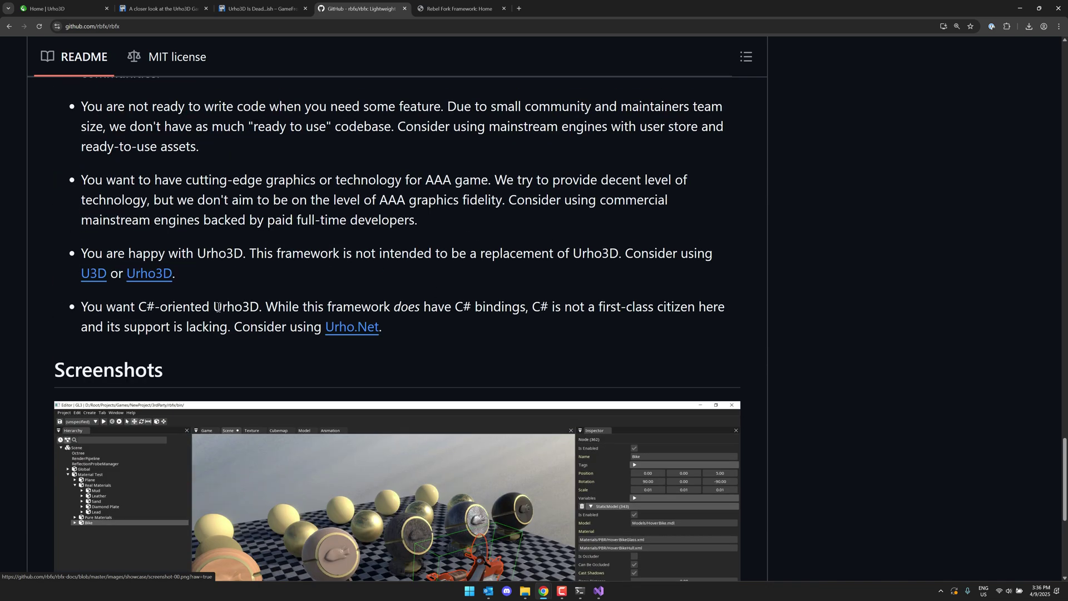
{"action": "left_click", "coordinate": [92, 273]}
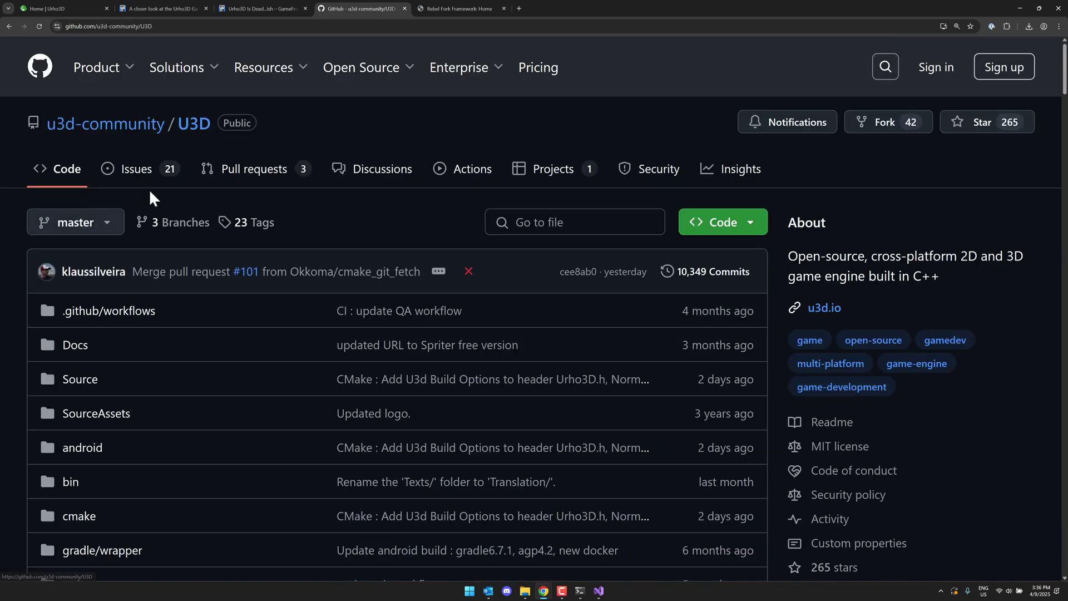
{"action": "scroll", "coordinate": [382, 267], "scroll_direction": "down", "scroll_amount": 8}
{"action": "scroll", "coordinate": [382, 267], "scroll_direction": "up", "scroll_amount": 2}
{"action": "scroll", "coordinate": [381, 267], "scroll_direction": "down", "scroll_amount": 7}
{"action": "scroll", "coordinate": [382, 261], "scroll_direction": "down", "scroll_amount": 12}
{"action": "scroll", "coordinate": [382, 261], "scroll_direction": "up", "scroll_amount": 2}
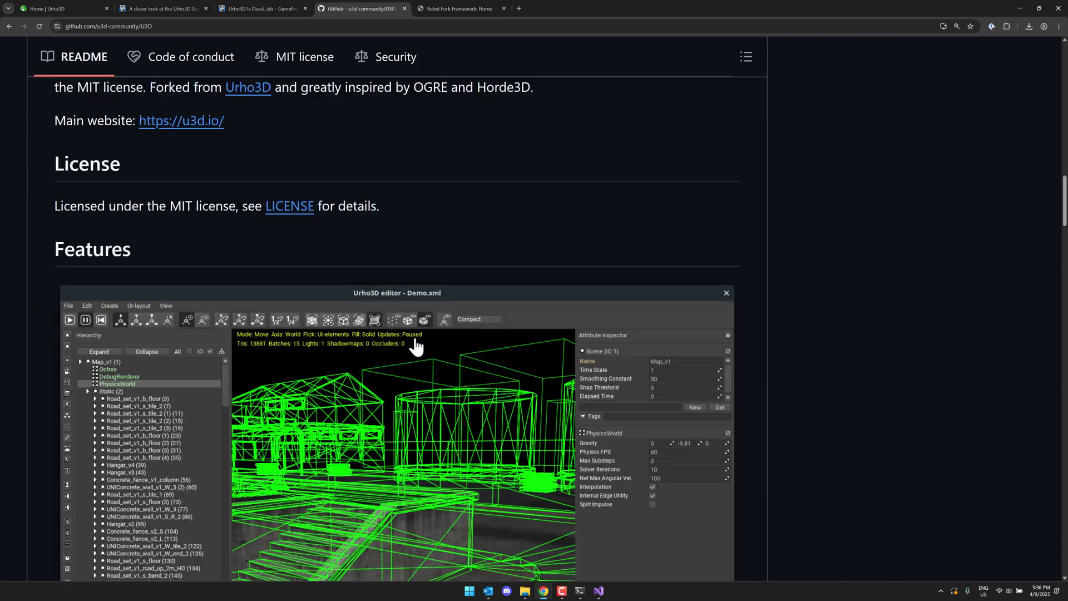
{"action": "scroll", "coordinate": [416, 346], "scroll_direction": "down", "scroll_amount": 1}
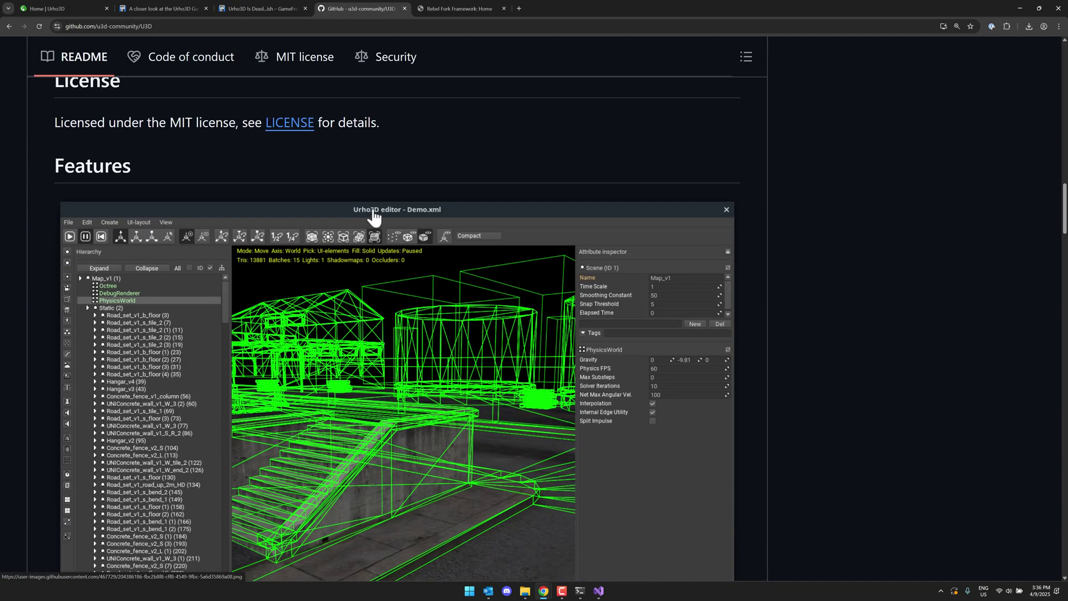
{"action": "key", "text": "alt+Left"}
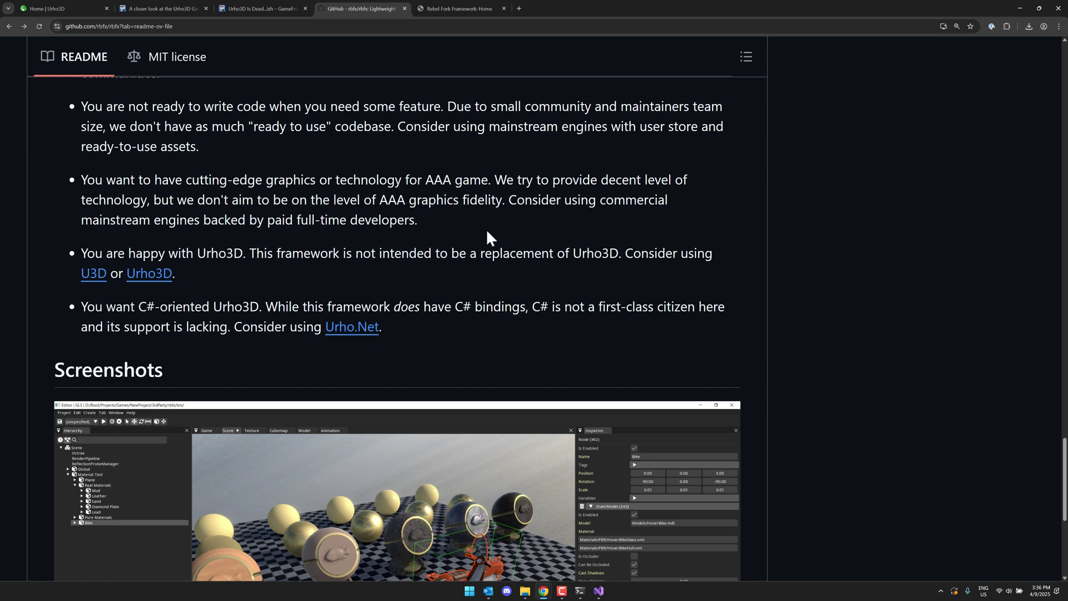
{"action": "left_click", "coordinate": [149, 274]}
{"action": "scroll", "coordinate": [478, 290], "scroll_direction": "down", "scroll_amount": 2}
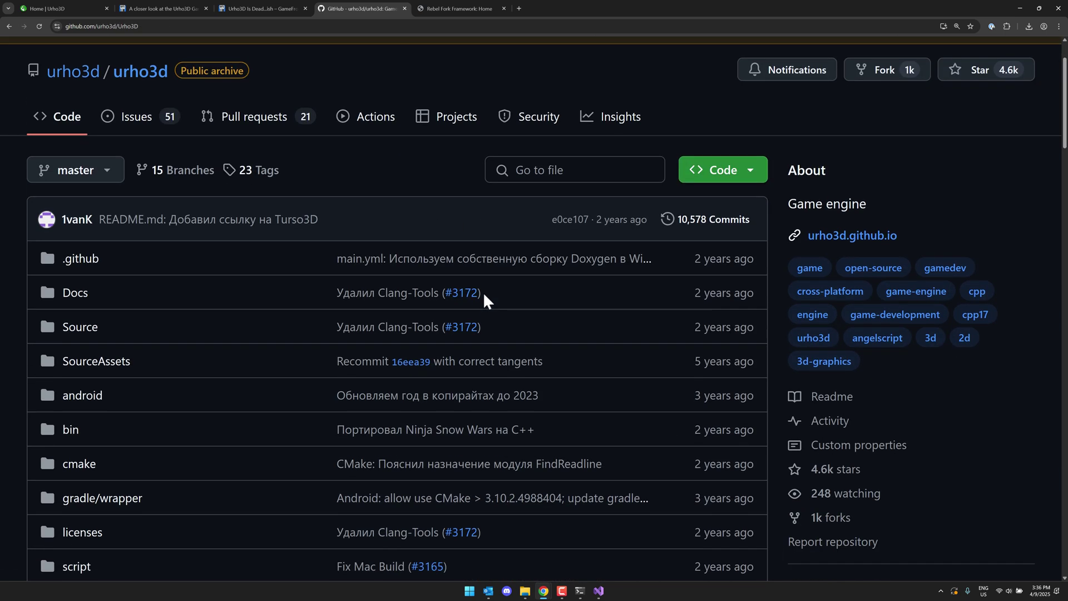
{"action": "mouse_move", "coordinate": [601, 218]}
{"action": "left_mouse_down"}
{"action": "mouse_move", "coordinate": [591, 219]}
{"action": "mouse_move", "coordinate": [619, 219]}
{"action": "left_mouse_up"}
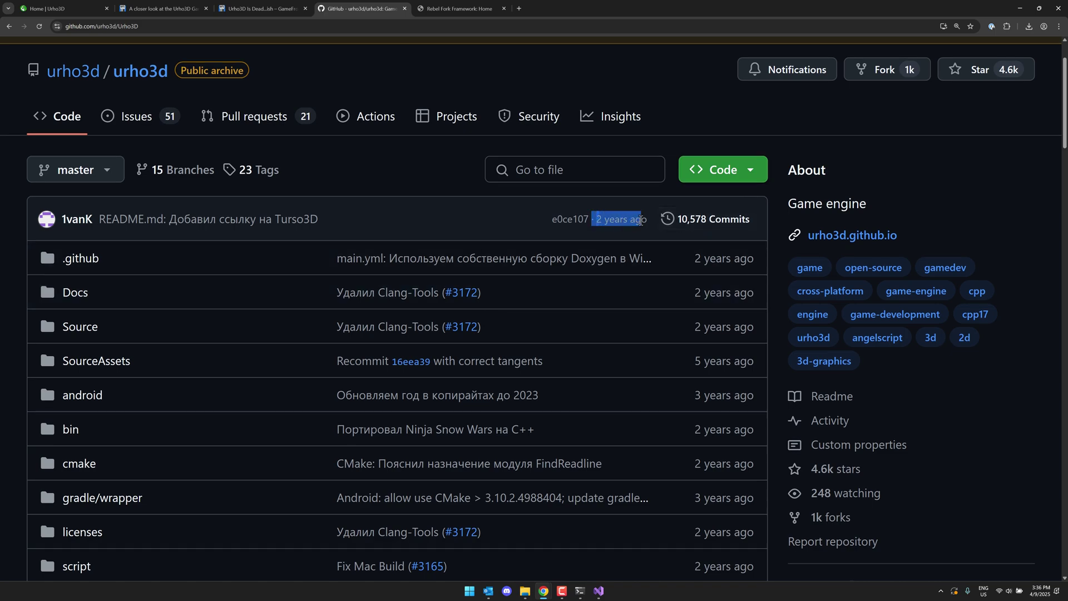
{"action": "key", "text": "alt+Left"}
{"action": "scroll", "coordinate": [492, 289], "scroll_direction": "down", "scroll_amount": 5}
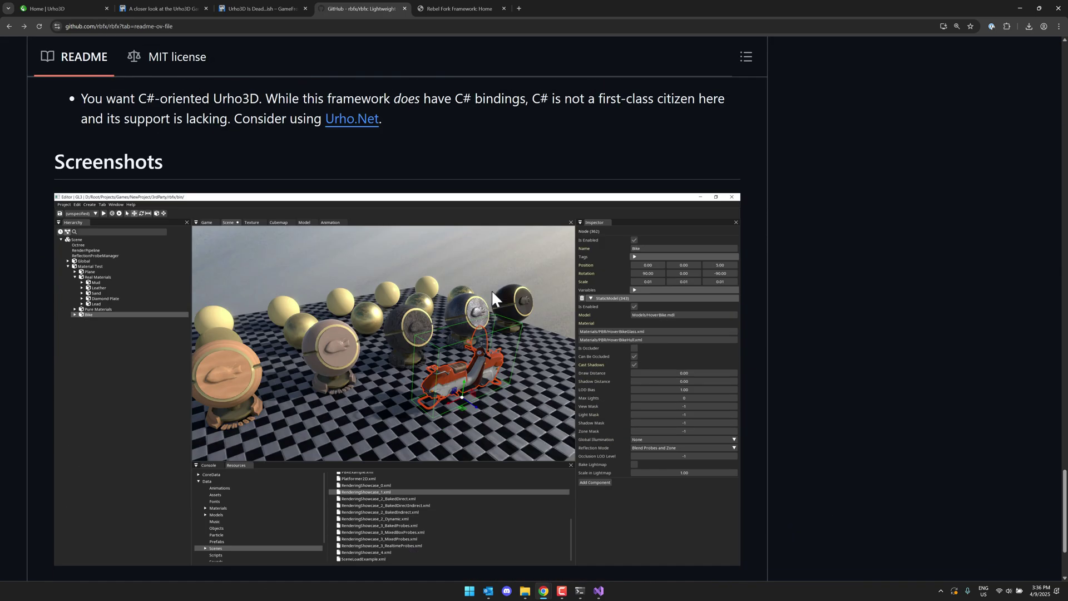
{"action": "scroll", "coordinate": [492, 289], "scroll_direction": "up", "scroll_amount": 7}
{"action": "scroll", "coordinate": [491, 299], "scroll_direction": "up", "scroll_amount": 3}
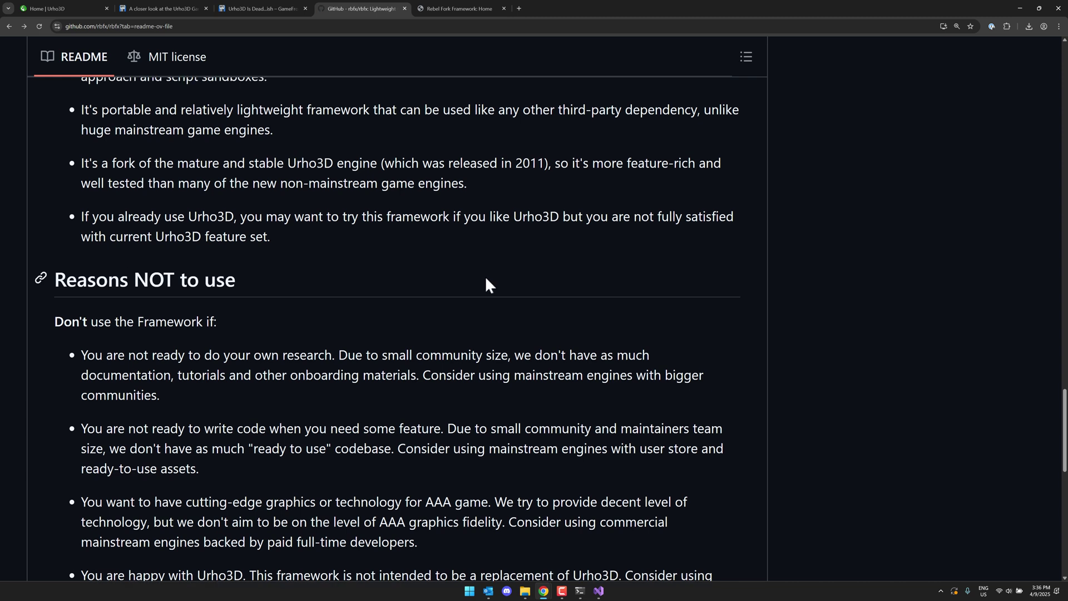
- Look through the Quick Start pages for C++ and C# developers in the rbfx docs
{"action": "left_click", "coordinate": [449, 8]}
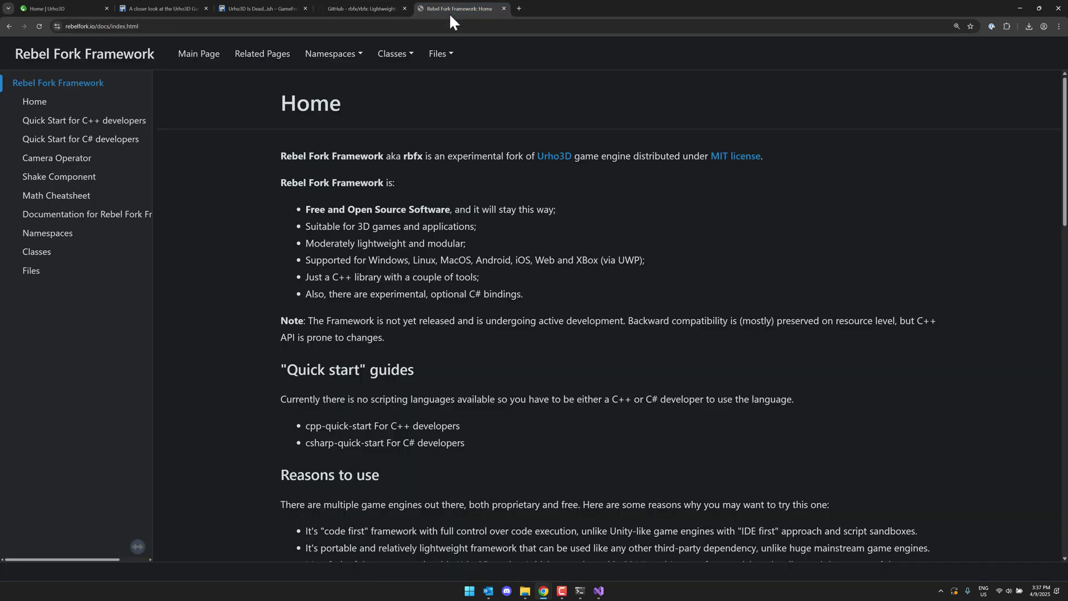
{"action": "left_click", "coordinate": [84, 123]}
{"action": "left_click_drag", "start_coordinate": [254, 102], "coordinate": [615, 96]}
{"action": "left_click", "coordinate": [615, 96]}
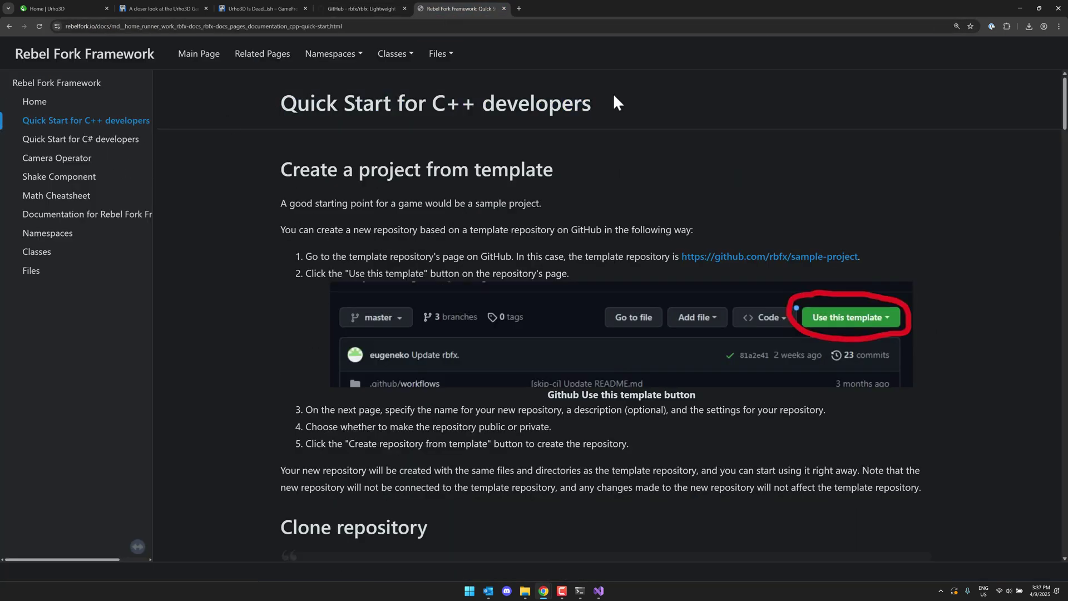
{"action": "left_click", "coordinate": [104, 142]}
{"action": "left_click_drag", "start_coordinate": [273, 102], "coordinate": [591, 97]}
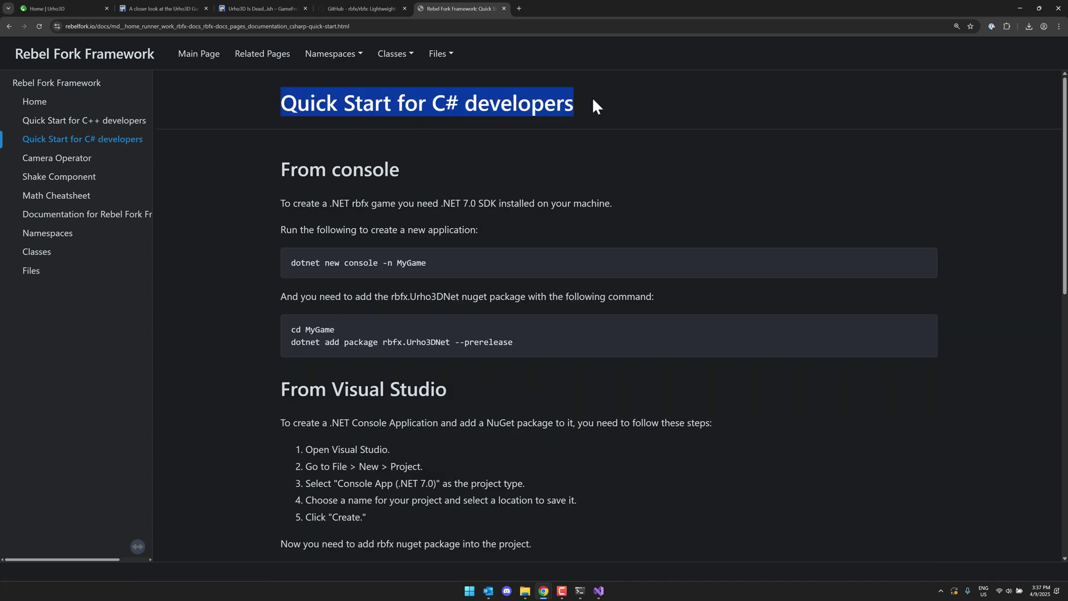
{"action": "left_click", "coordinate": [660, 152]}
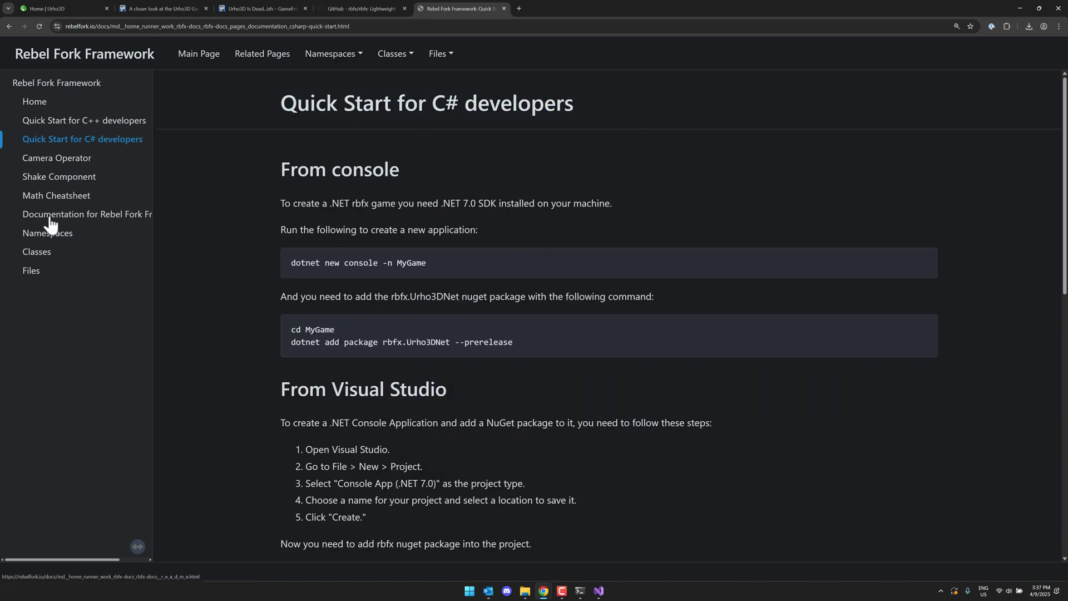
- Browse the class list down to the Urho3D::Detail::ActionMapping struct reference
{"action": "left_click", "coordinate": [47, 253]}
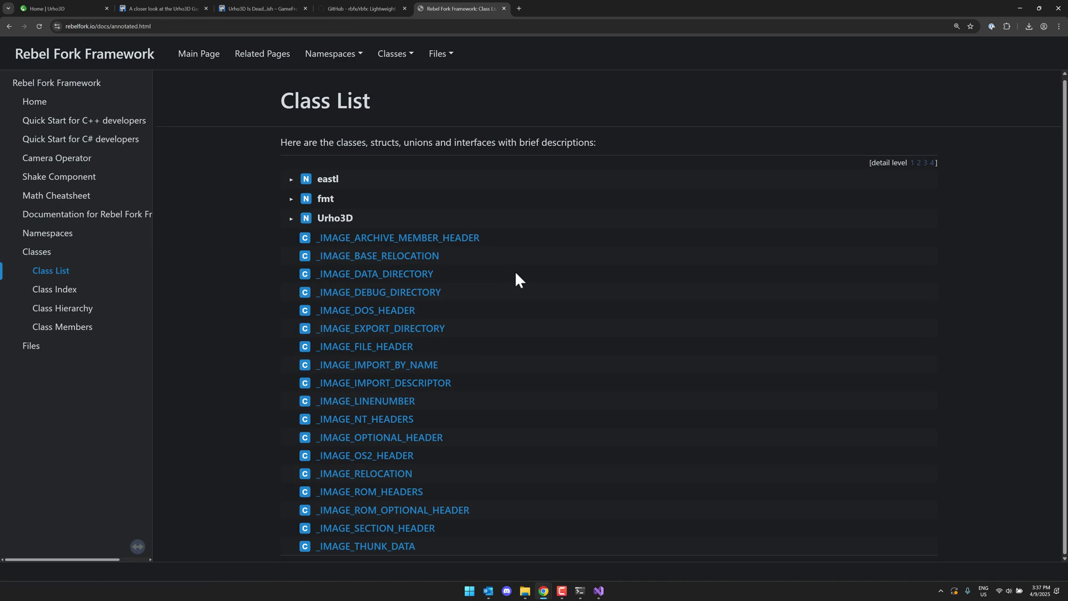
{"action": "left_click", "coordinate": [292, 219]}
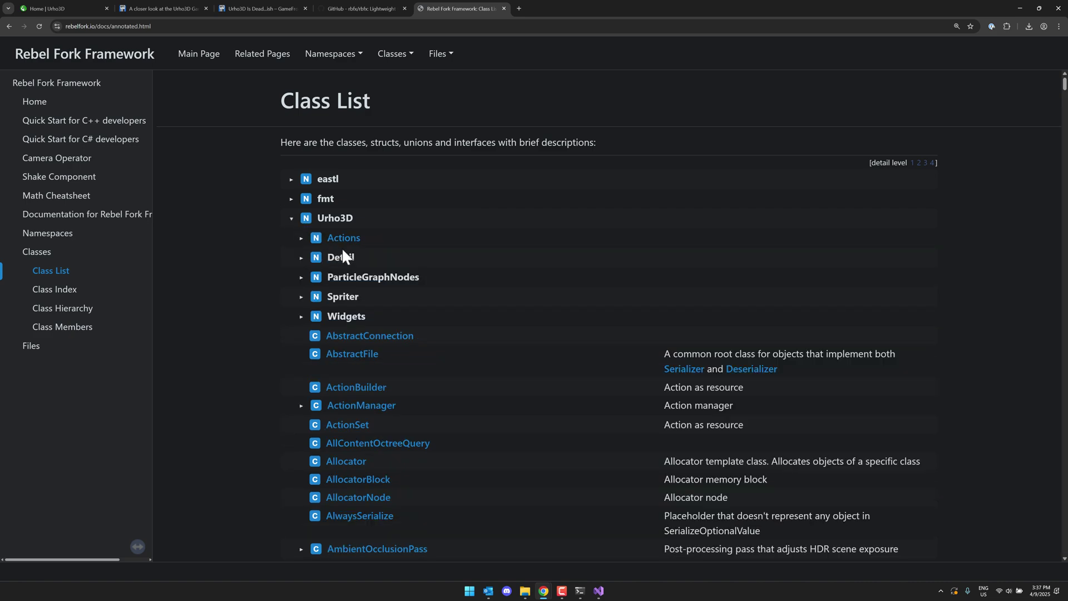
{"action": "left_click", "coordinate": [302, 258]}
{"action": "left_click", "coordinate": [356, 277]}
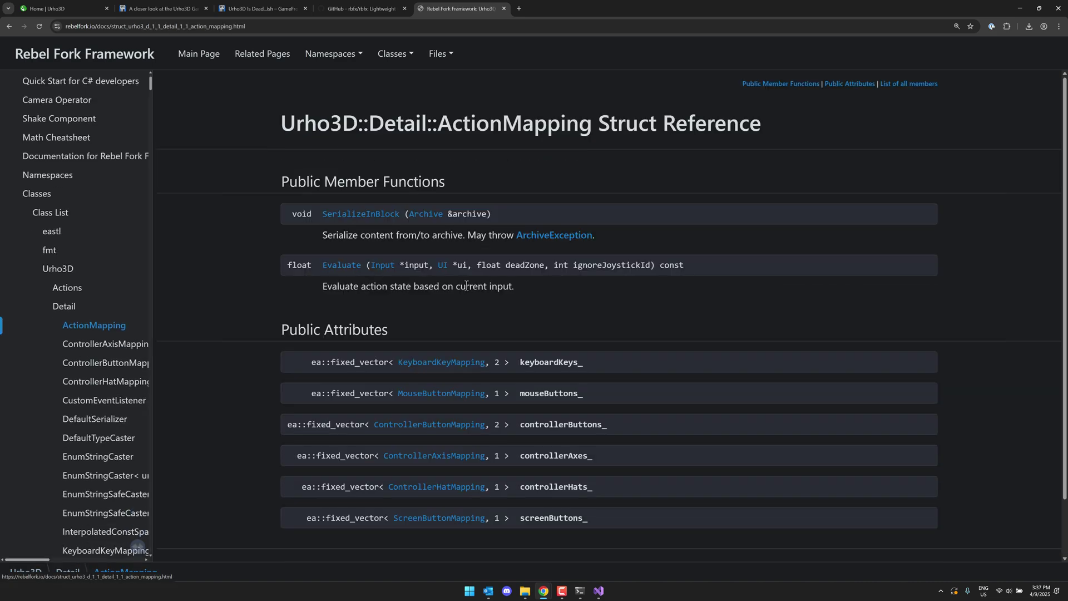
{"action": "scroll", "coordinate": [559, 312], "scroll_direction": "down", "scroll_amount": 3}
{"action": "scroll", "coordinate": [346, 210], "scroll_direction": "up", "scroll_amount": 2}
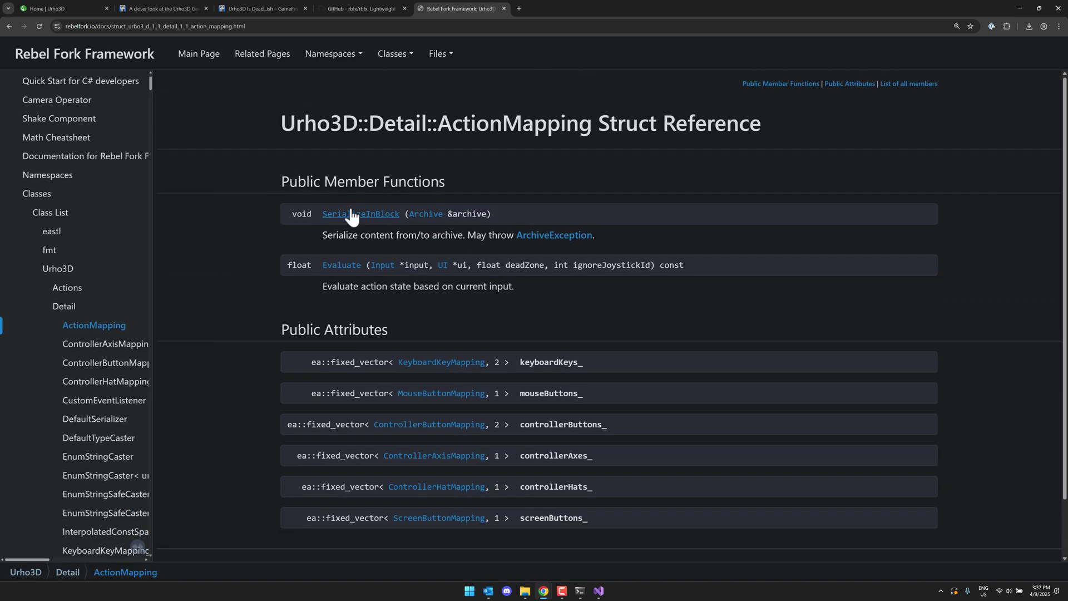
- Go back and view the Documentation for Rebel Fork Framework page
{"action": "key", "text": "alt+Left"}
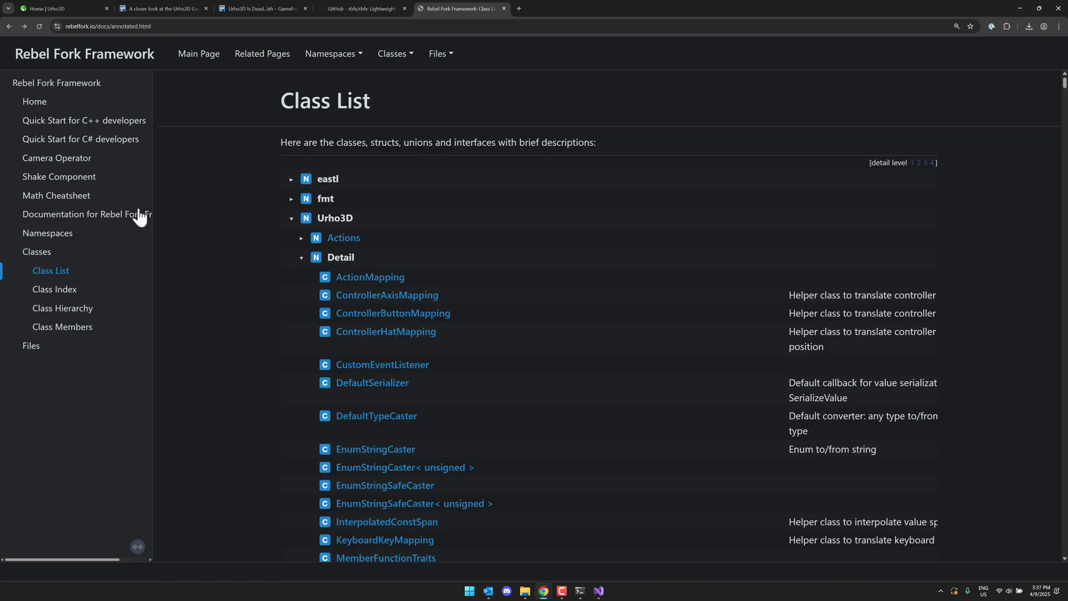
{"action": "left_click", "coordinate": [119, 219]}
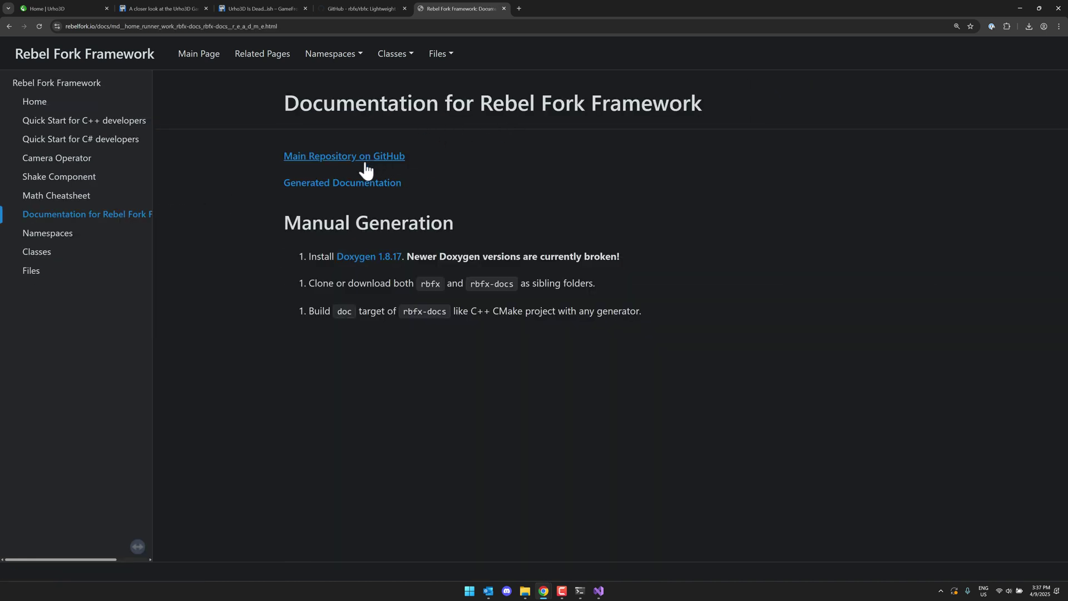
{"action": "mouse_move", "coordinate": [449, 71]}
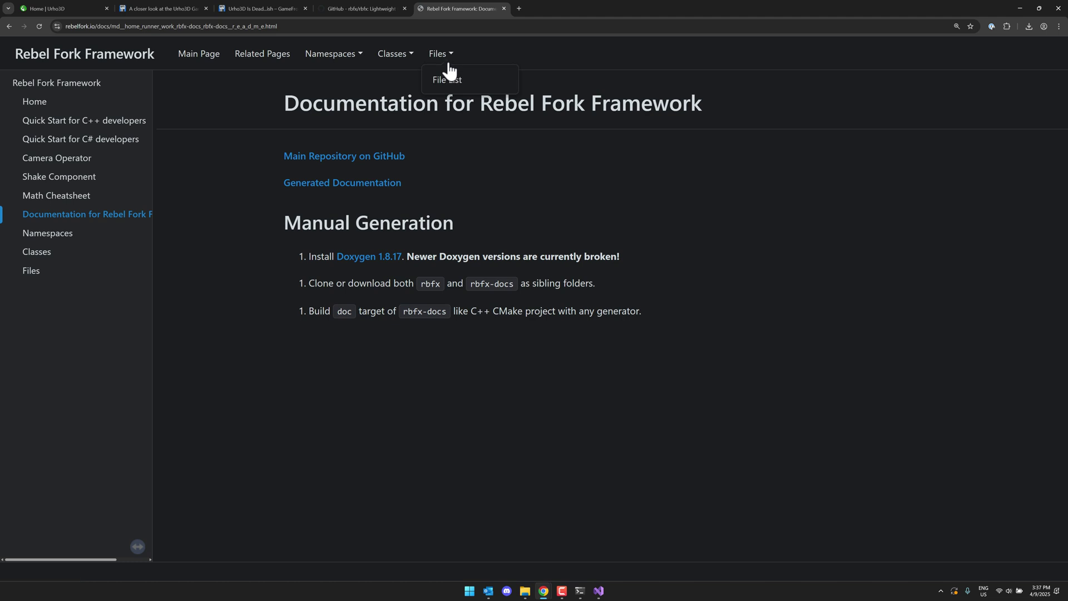